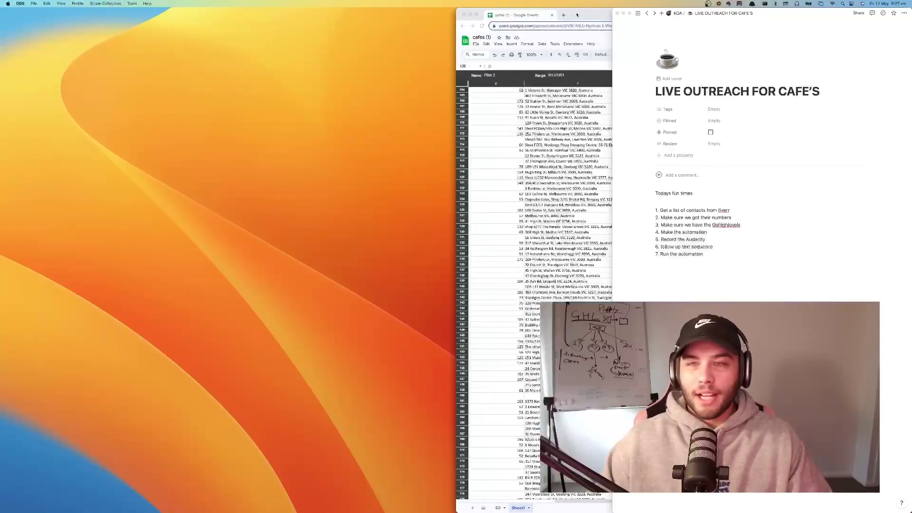
# - Place the cafes spreadsheet window beside the outreach notes, dismiss the chat window between them, and highlight the notes' task list
pyautogui.doubleClick(582, 16)
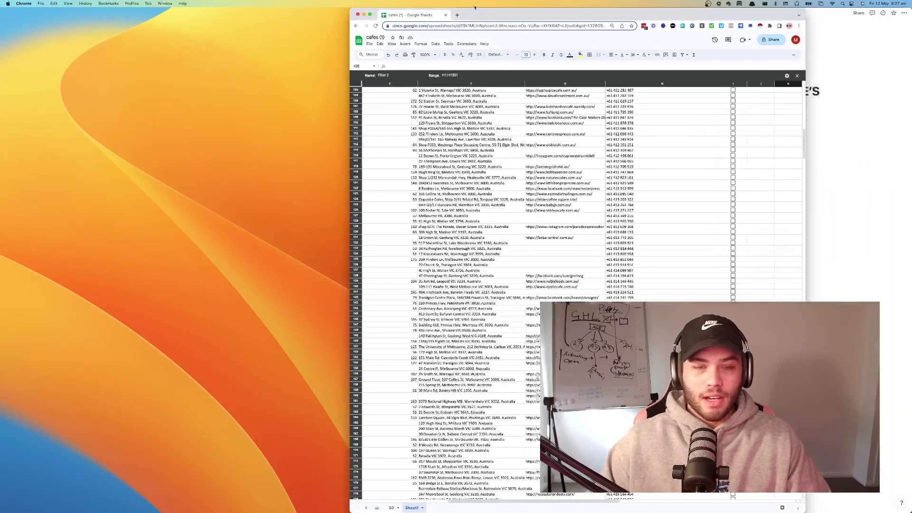
pyautogui.hotkey('ctrl', 'alt', 'Left')
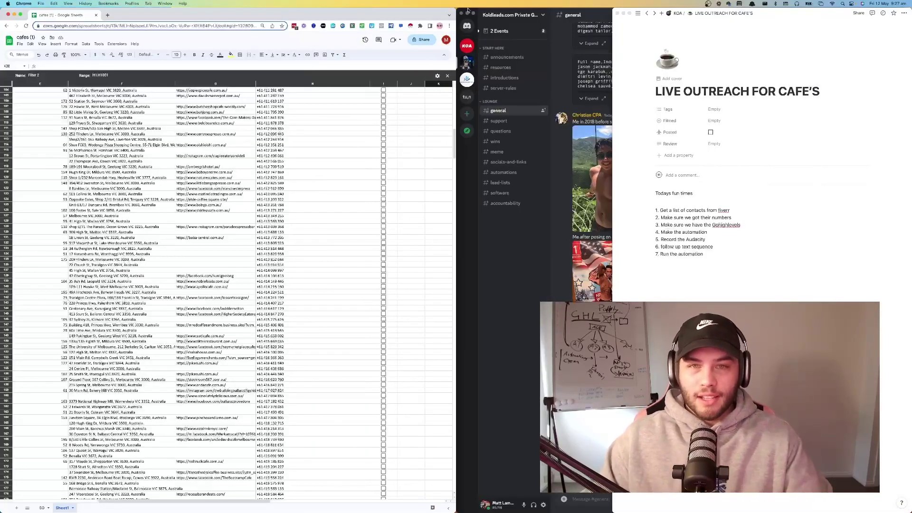
pyautogui.click(468, 12)
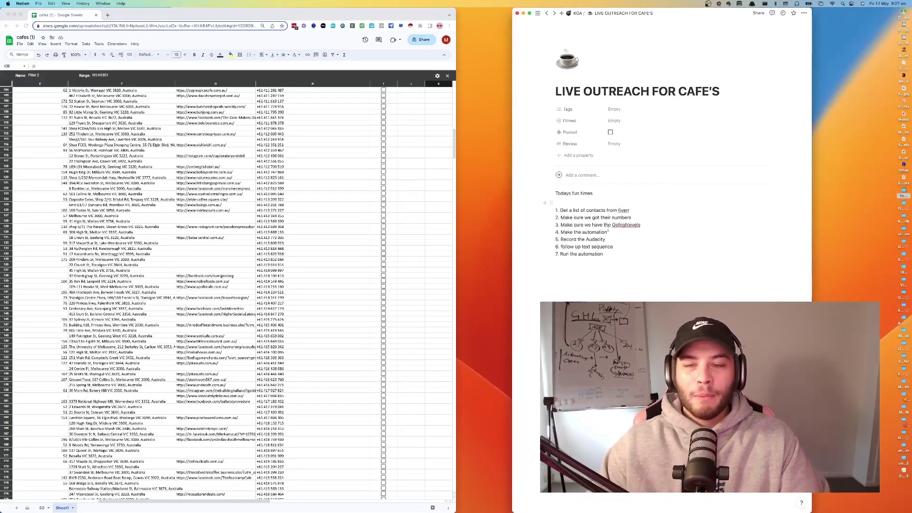
pyautogui.moveTo(555, 193); pyautogui.dragTo(591, 284)
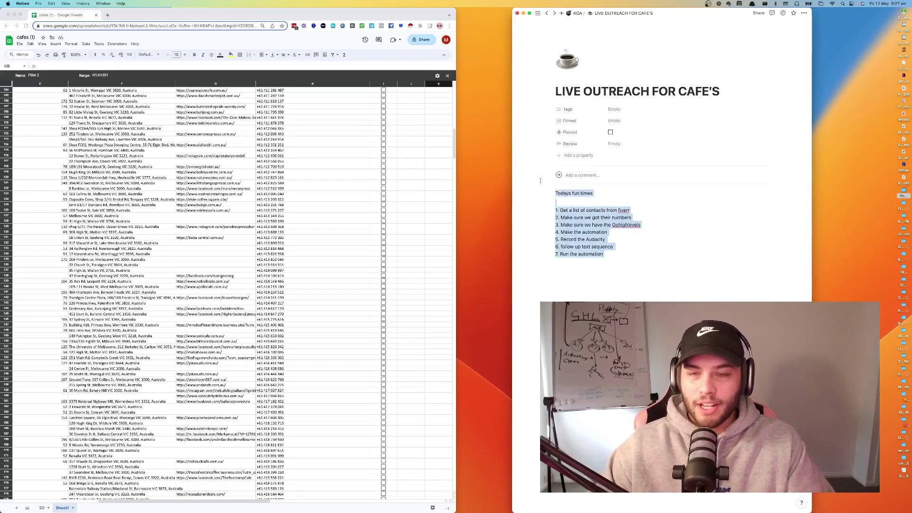
pyautogui.click(592, 284)
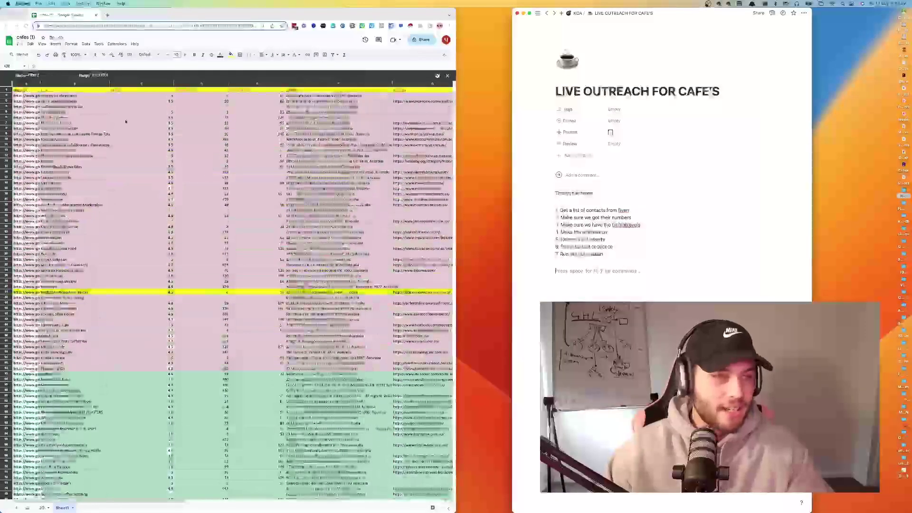
# - Open Fiverr in a new browser tab, search for "Local List builder", and look through the offered services
pyautogui.click(107, 15)
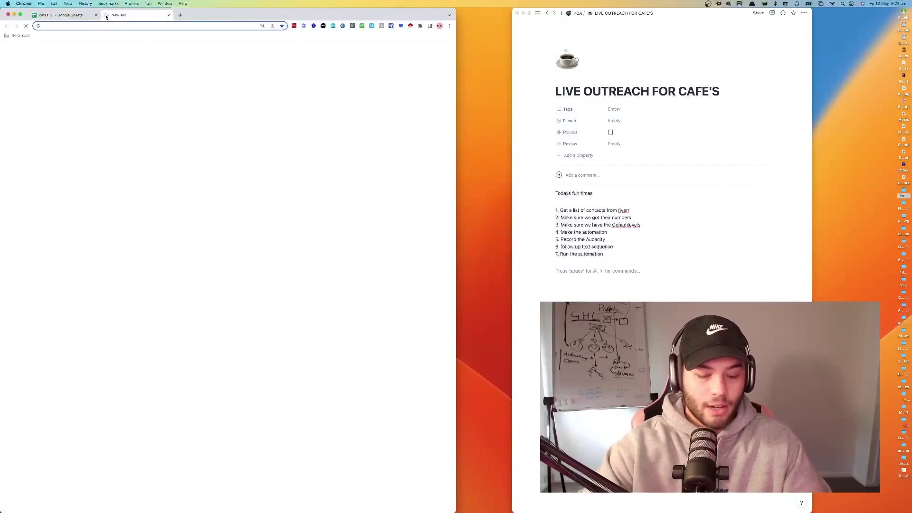
pyautogui.write('fiverr')
pyautogui.press('Return')
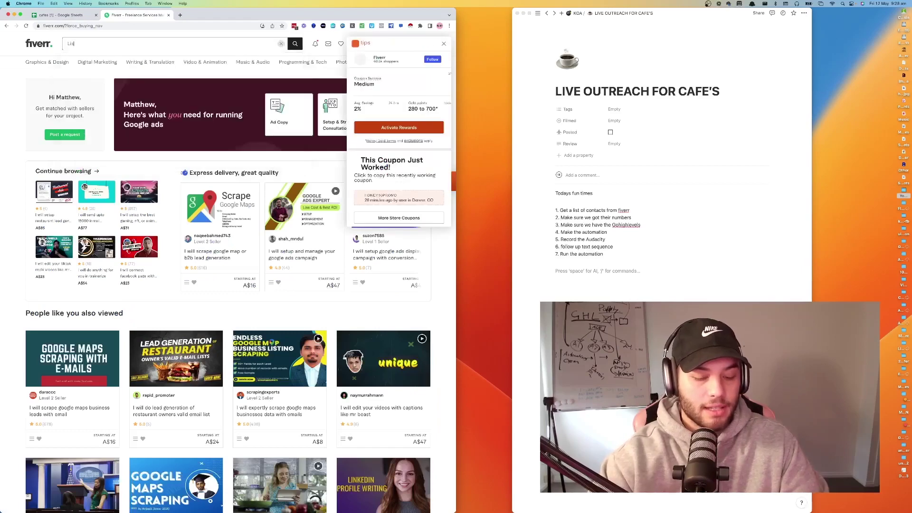
pyautogui.write('Local List builder')
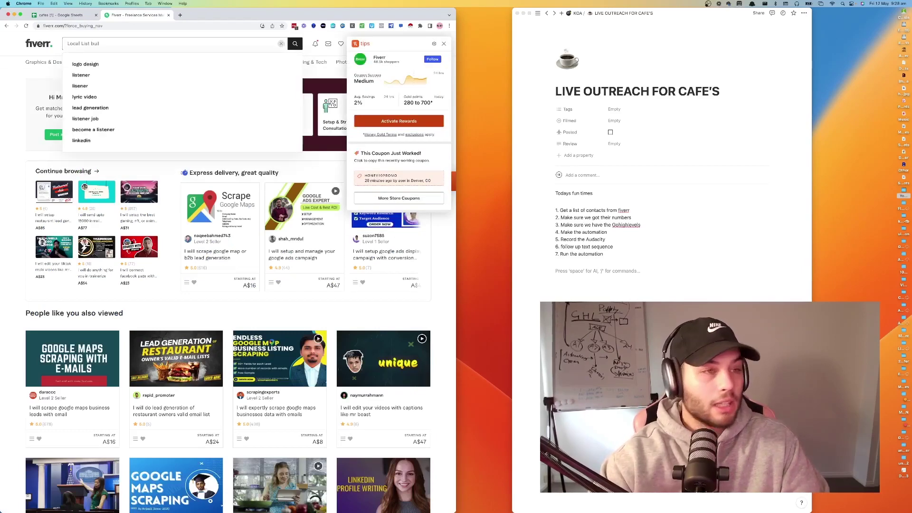
pyautogui.press('Return')
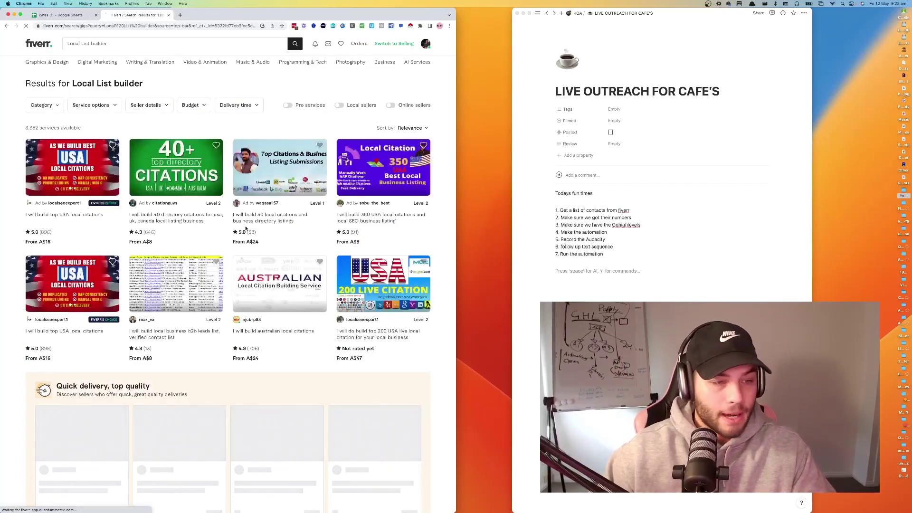
pyautogui.scroll(-3, 247, 229)
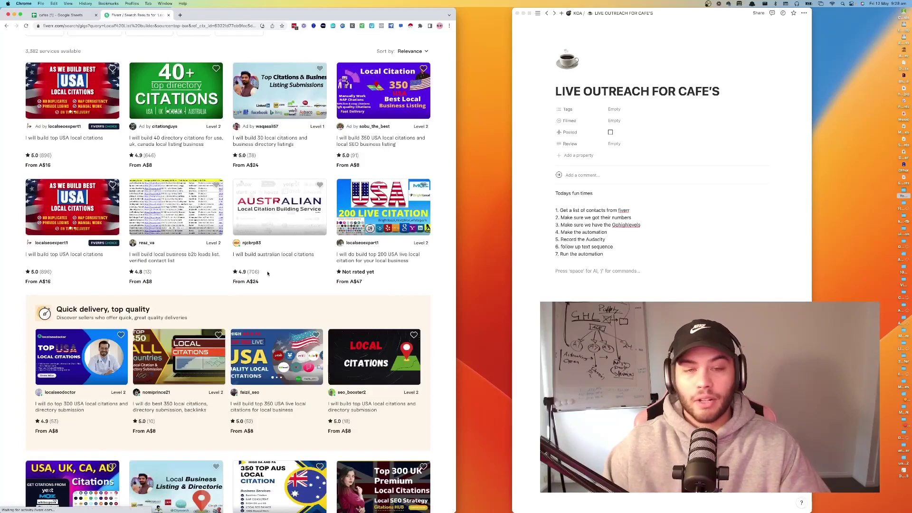
pyautogui.scroll(3, 268, 273)
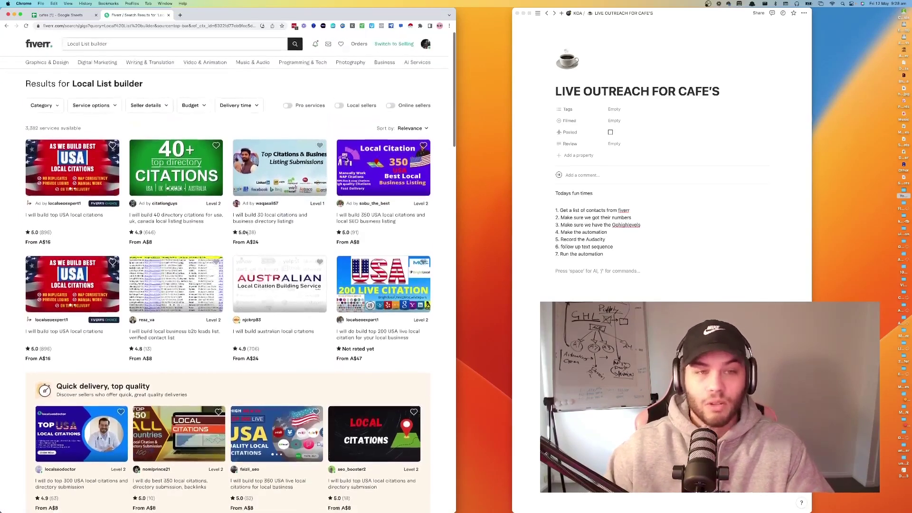
# - Return to the cafes spreadsheet and examine its columns, the coloured contact rows, and the uncoloured rows starting at Apple Spice Cafe
pyautogui.click(61, 15)
pyautogui.hscroll(5, 327, 183)
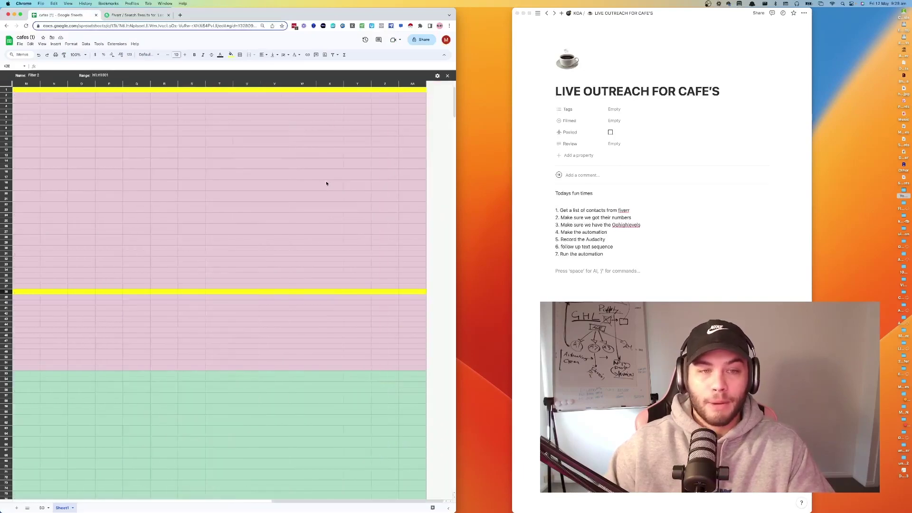
pyautogui.hscroll(-5, 327, 183)
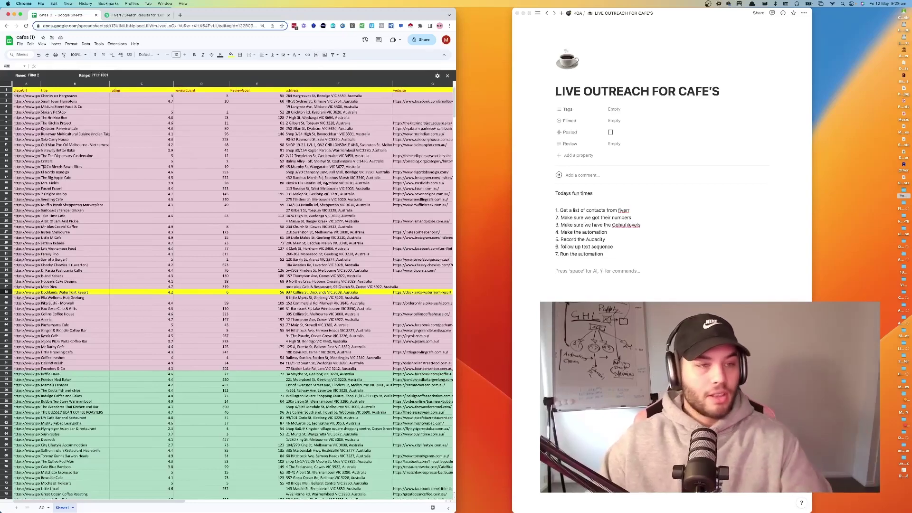
pyautogui.scroll(-5, 114, 257)
pyautogui.scroll(-3, 114, 258)
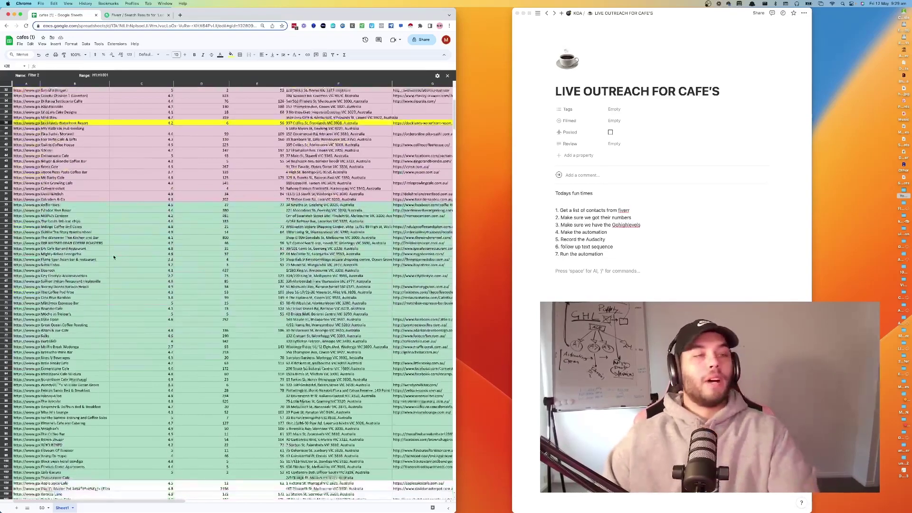
pyautogui.scroll(-4, 113, 257)
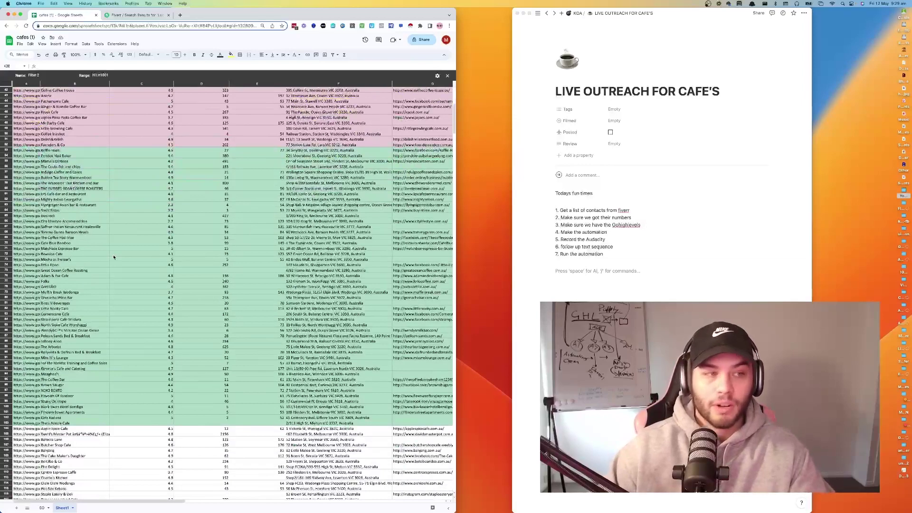
pyautogui.scroll(-3, 113, 255)
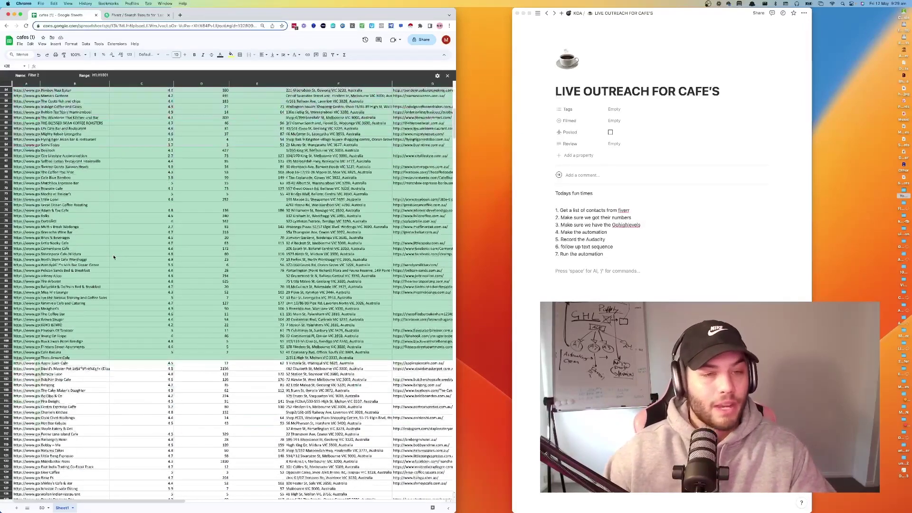
pyautogui.scroll(5, 113, 255)
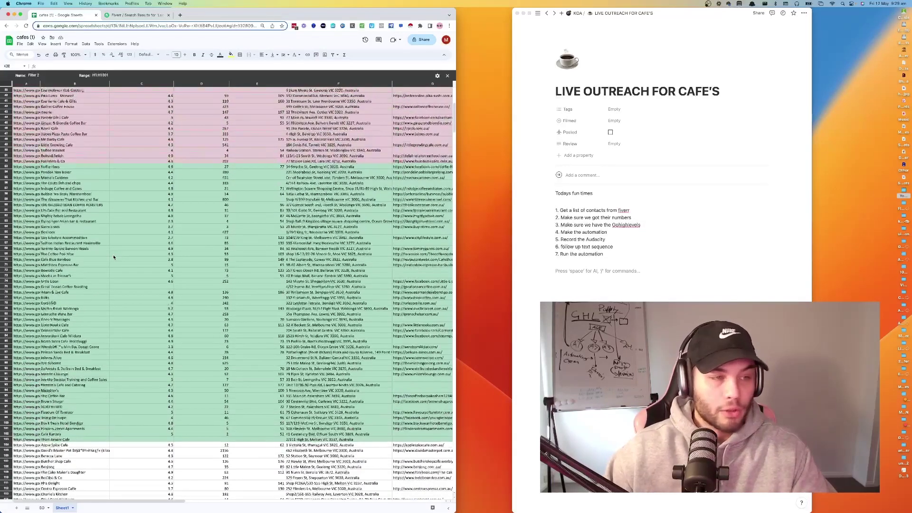
pyautogui.scroll(-8, 113, 255)
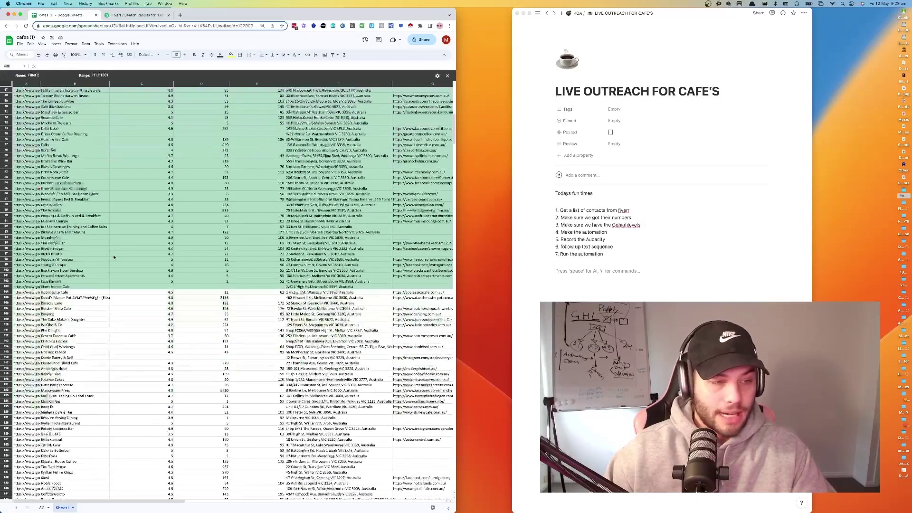
pyautogui.click(57, 292)
pyautogui.scroll(-15, 57, 295)
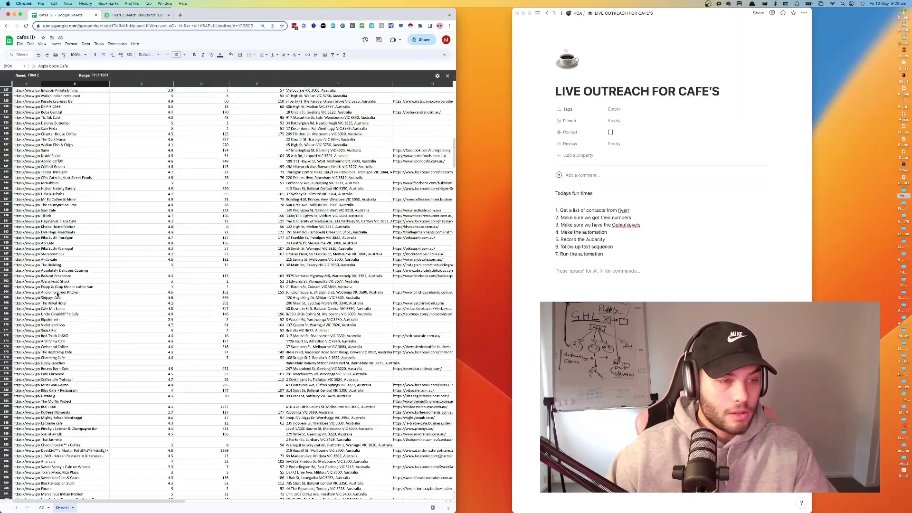
pyautogui.scroll(7, 57, 294)
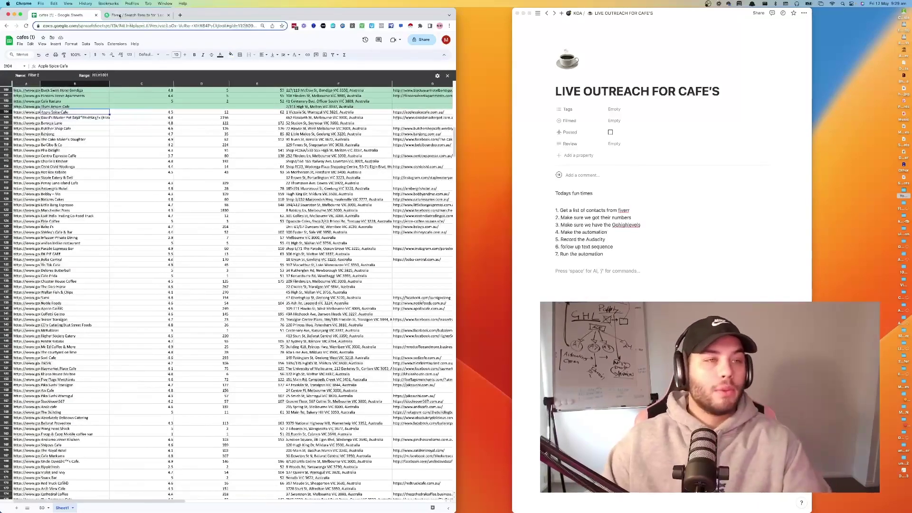
# - Switch to the Knock On Automation account, view its contacts list, and inspect the contact import's upload stage without importing a file
pyautogui.click(120, 15)
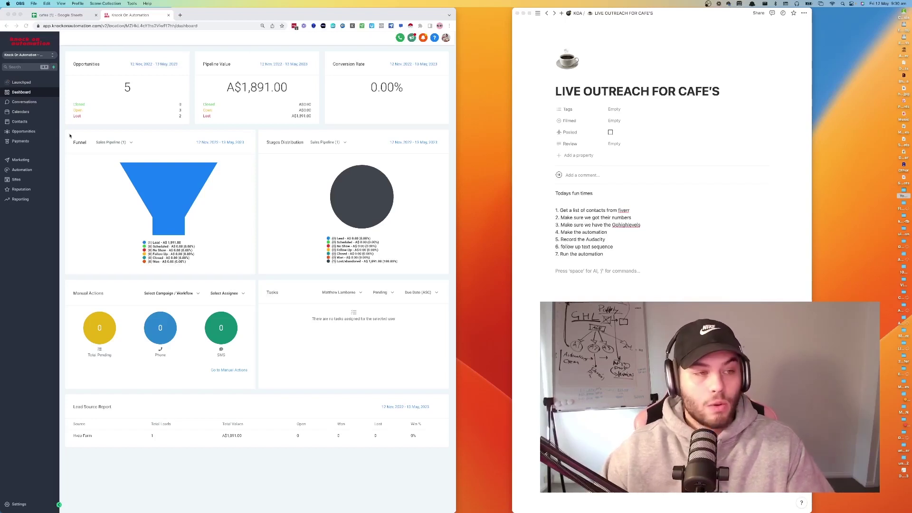
pyautogui.click(21, 123)
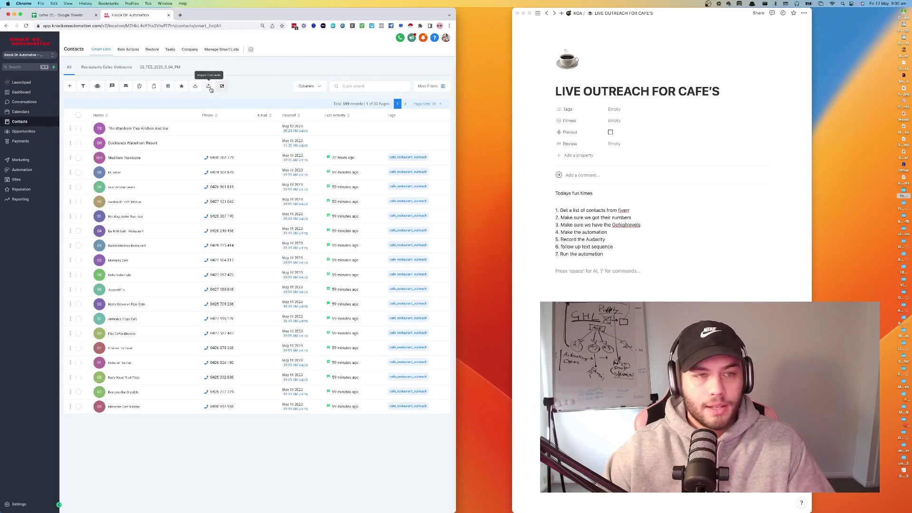
pyautogui.click(209, 87)
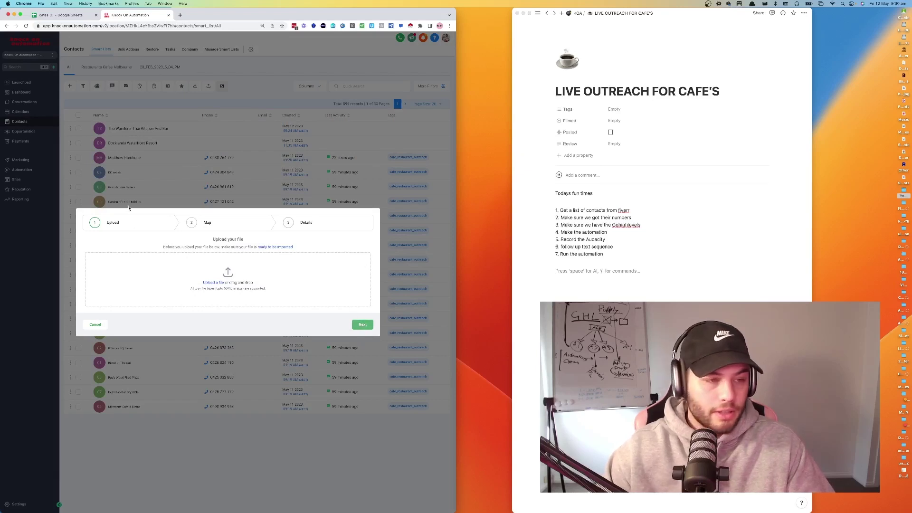
pyautogui.click(93, 326)
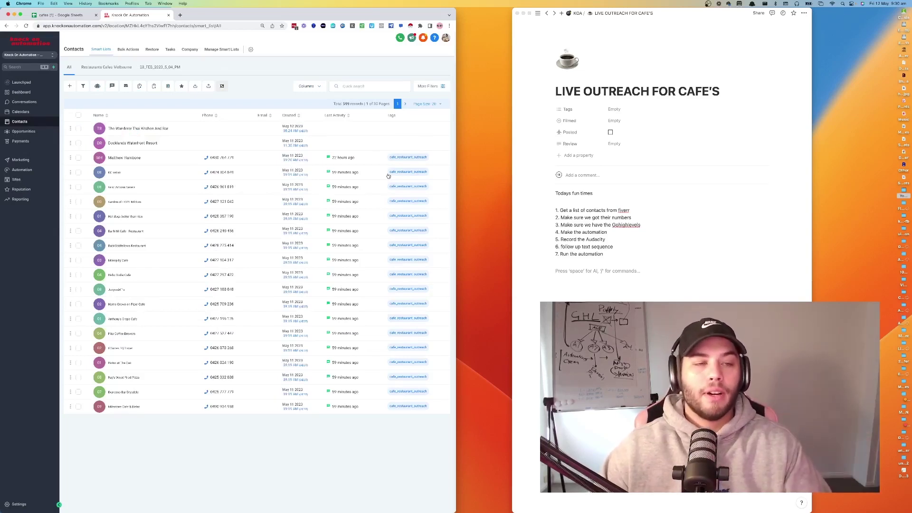
# - Create a new automation workflow from scratch instead of using a recipe template
pyautogui.click(23, 169)
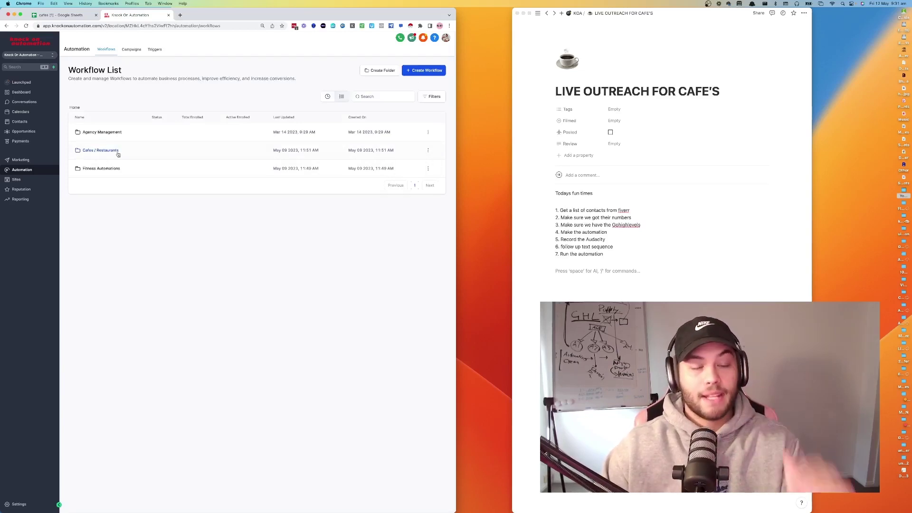
pyautogui.click(426, 72)
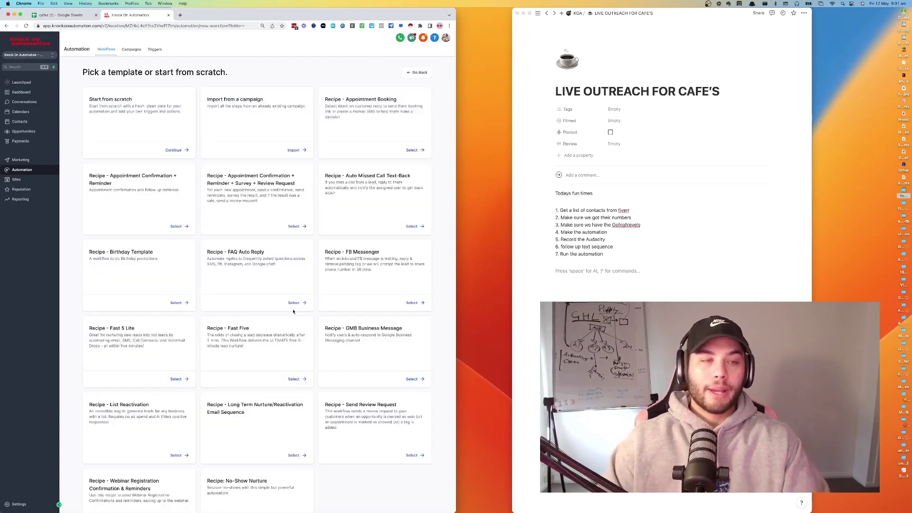
pyautogui.click(173, 150)
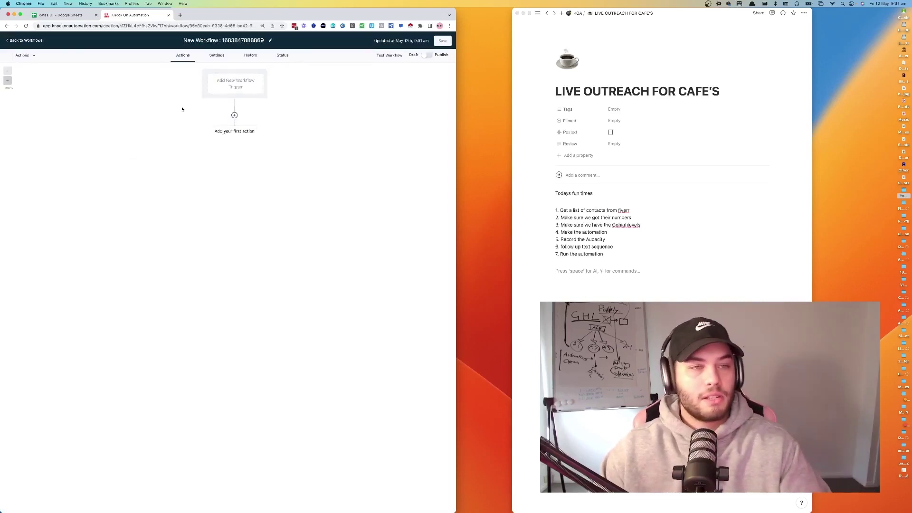
# - Rename the new workflow as "Cafe's Voice Drop Automation"
pyautogui.click(242, 40)
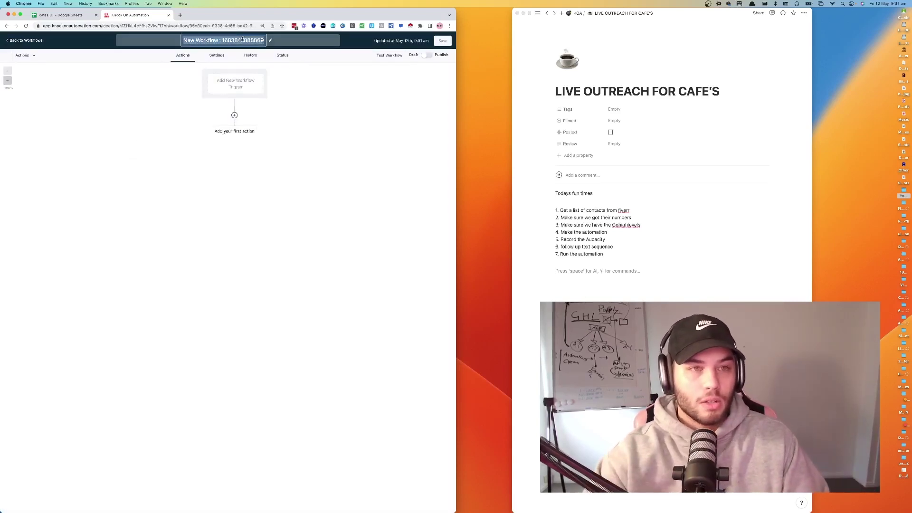
pyautogui.press('BackSpace')
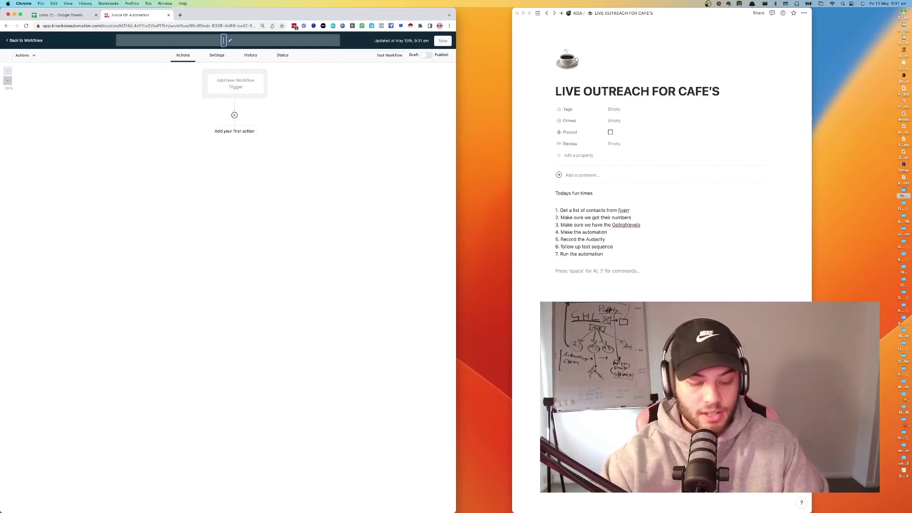
pyautogui.write("Cafe's Vi")
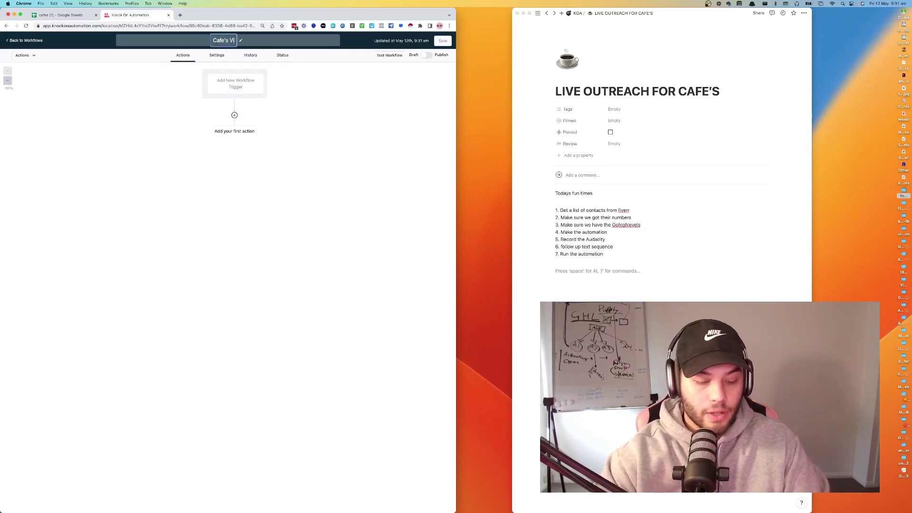
pyautogui.press('BackSpace')
pyautogui.write('oic')
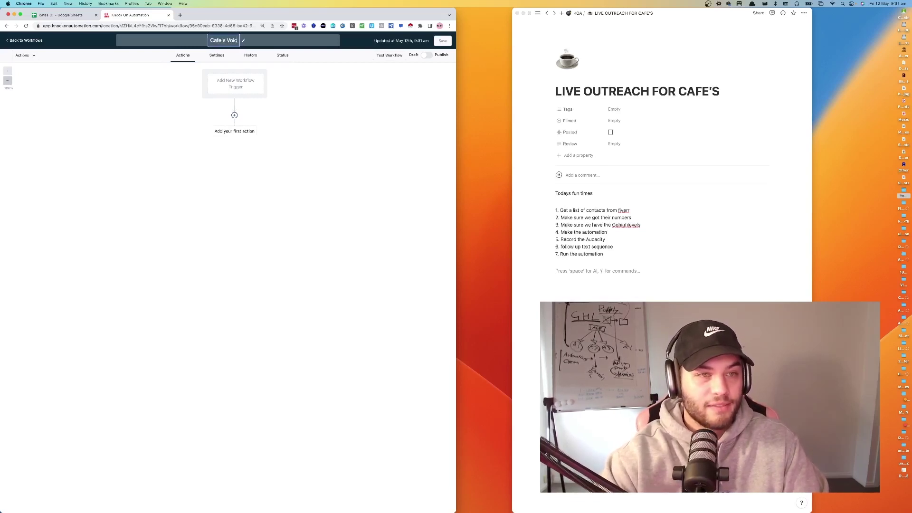
pyautogui.write('e Drop Automation')
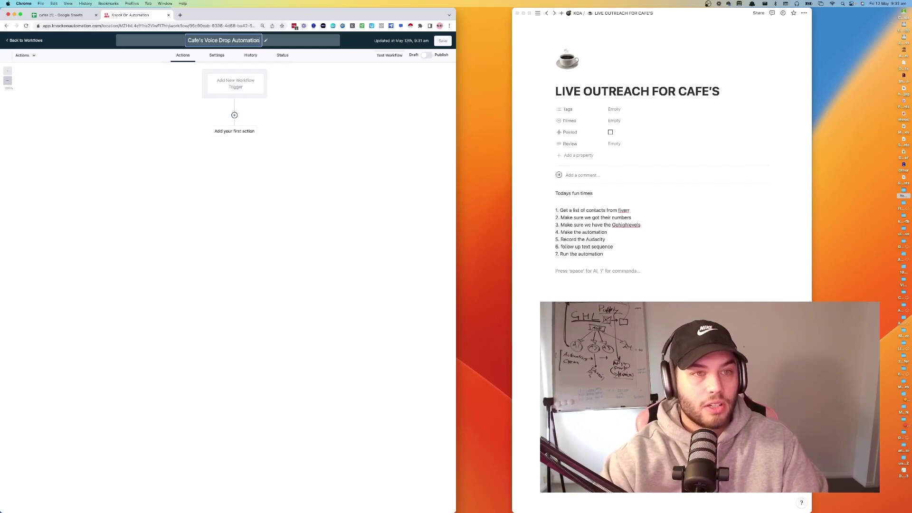
pyautogui.press('Return')
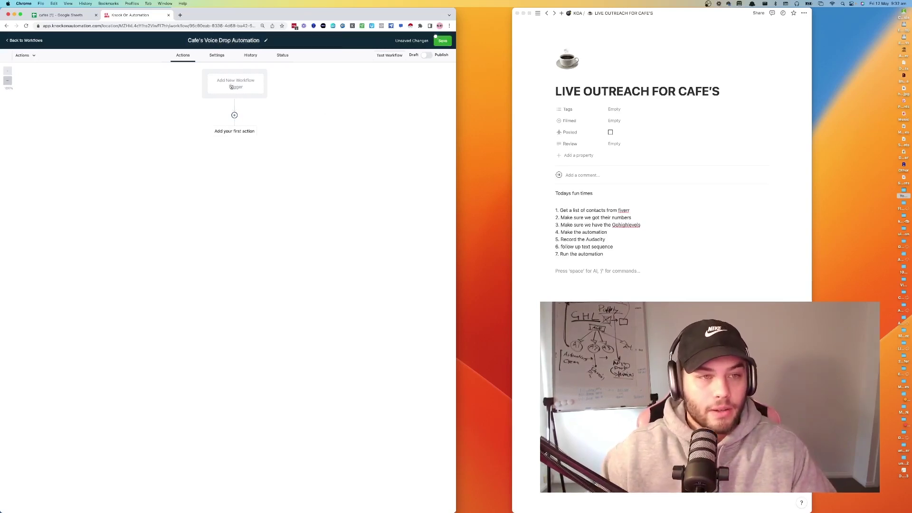
# - Search the workflow triggers for "tag" and choose Contact Tag as the new trigger's type
pyautogui.click(243, 89)
pyautogui.click(359, 75)
pyautogui.write('tag')
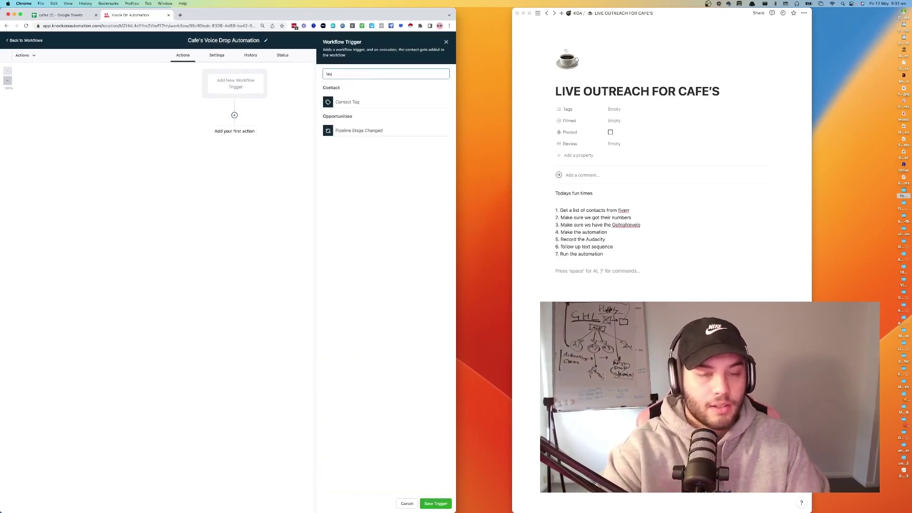
pyautogui.click(370, 104)
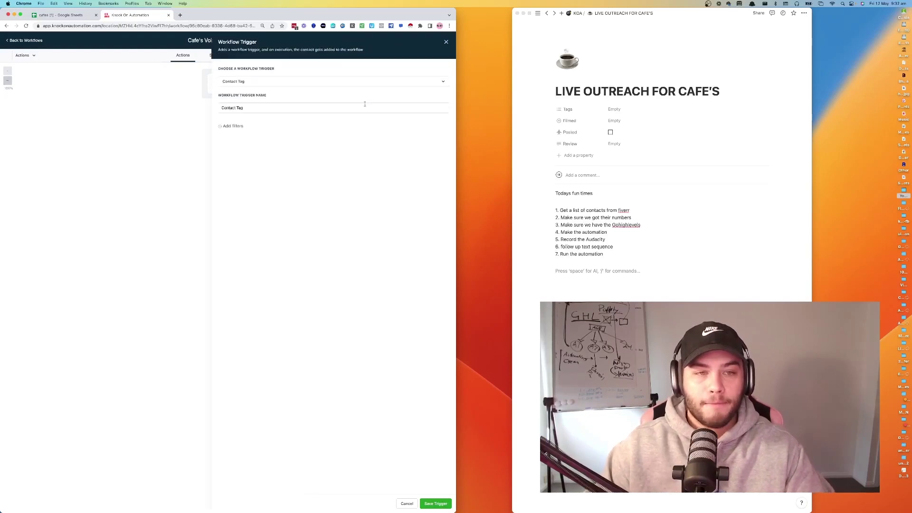
# - Filter the Contact Tag trigger by Tag Added with a new tag named "Cafe_restaurant_voicedrops" and save the trigger
pyautogui.click(230, 126)
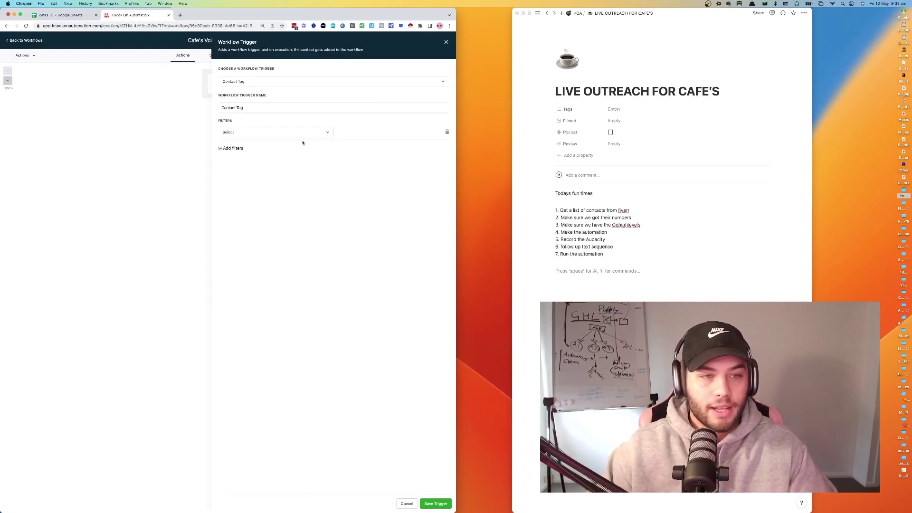
pyautogui.click(280, 133)
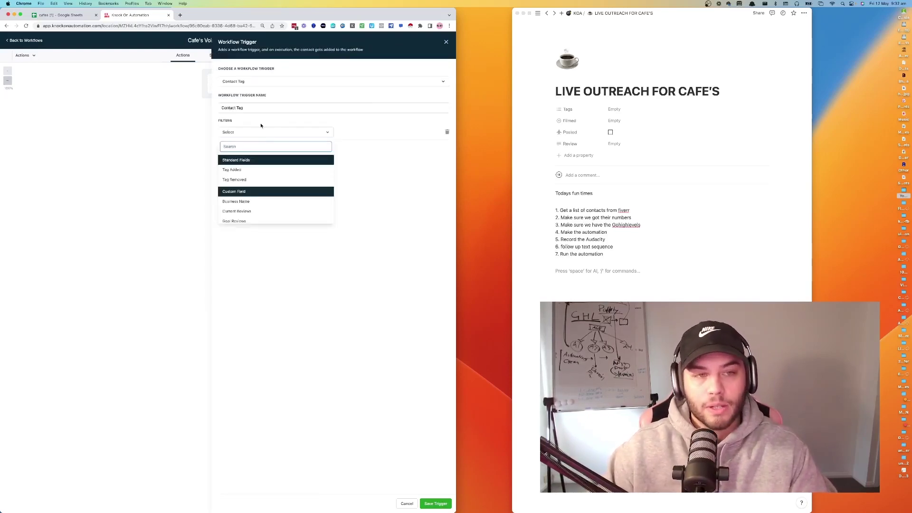
pyautogui.click(237, 170)
pyautogui.click(357, 133)
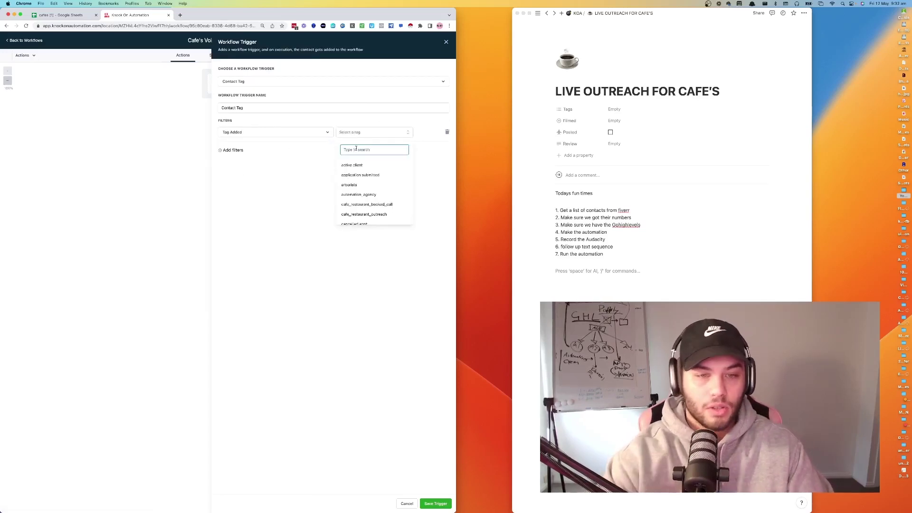
pyautogui.write('Cafe_')
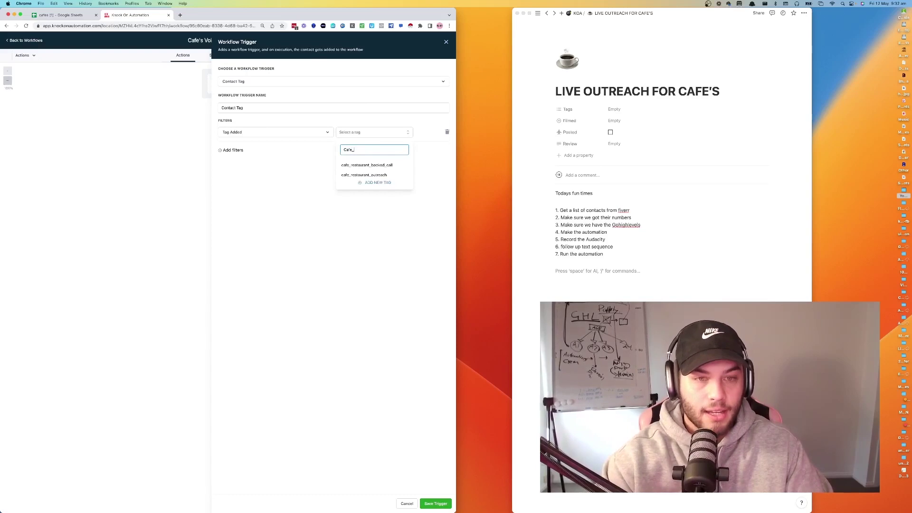
pyautogui.write('restaurant_voicedrops')
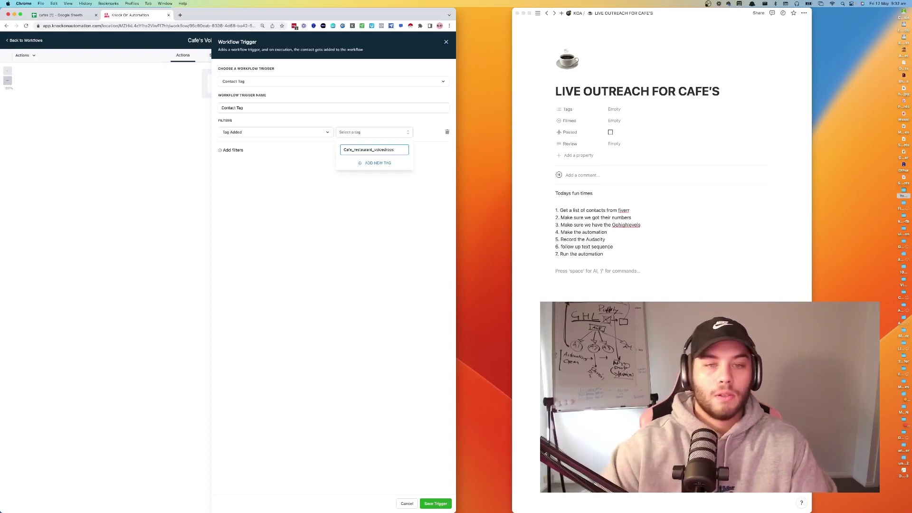
pyautogui.click(375, 164)
pyautogui.click(436, 504)
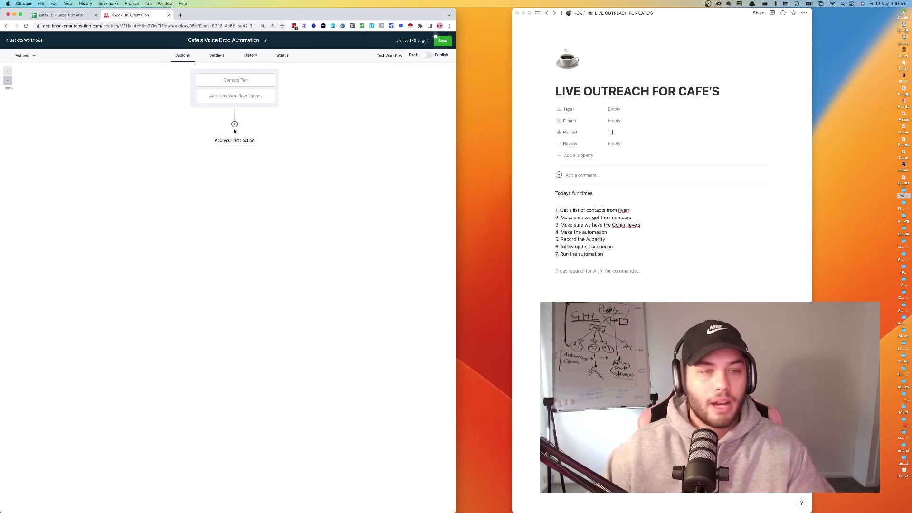
# - Add a Wait action with a time delay of 5 minutes as the workflow's first action and save it
pyautogui.click(235, 124)
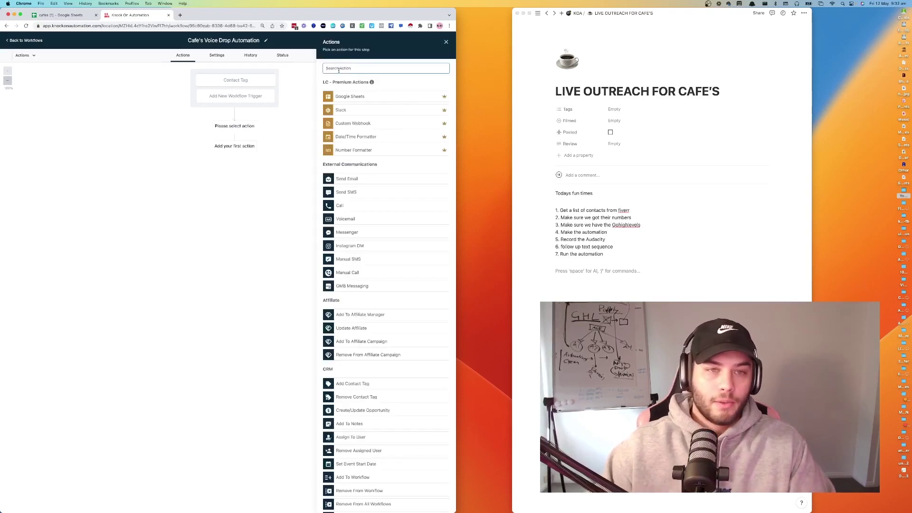
pyautogui.write('wait')
pyautogui.click(348, 91)
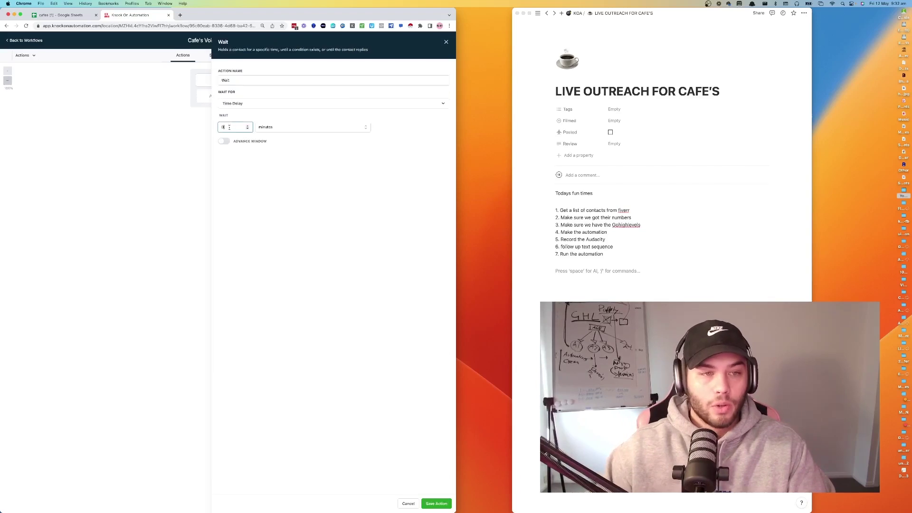
pyautogui.write('5')
pyautogui.click(436, 504)
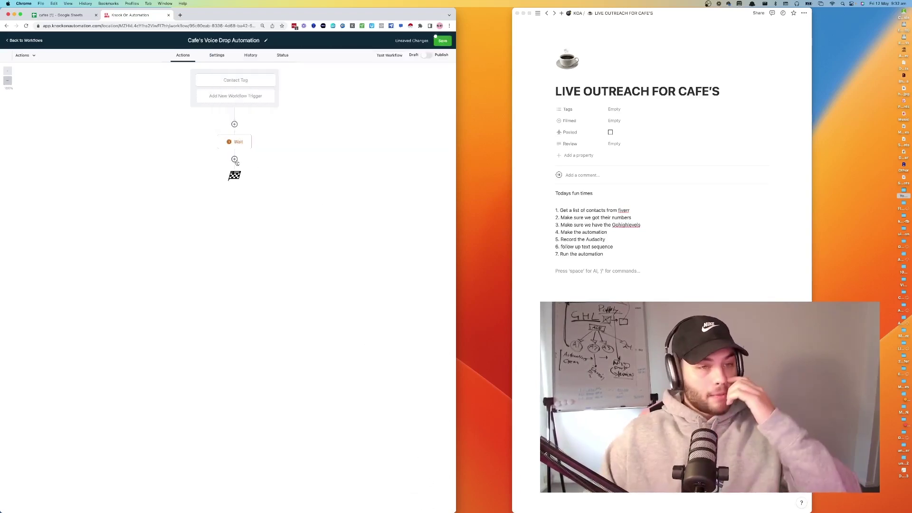
# - Search the workflow actions for "voice" and choose Voicemail as the action following the Wait
pyautogui.click(234, 160)
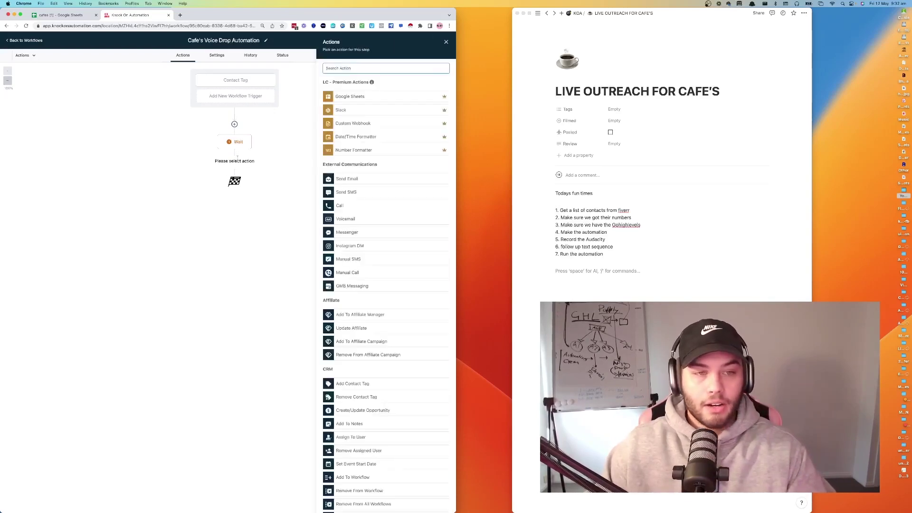
pyautogui.write('voice')
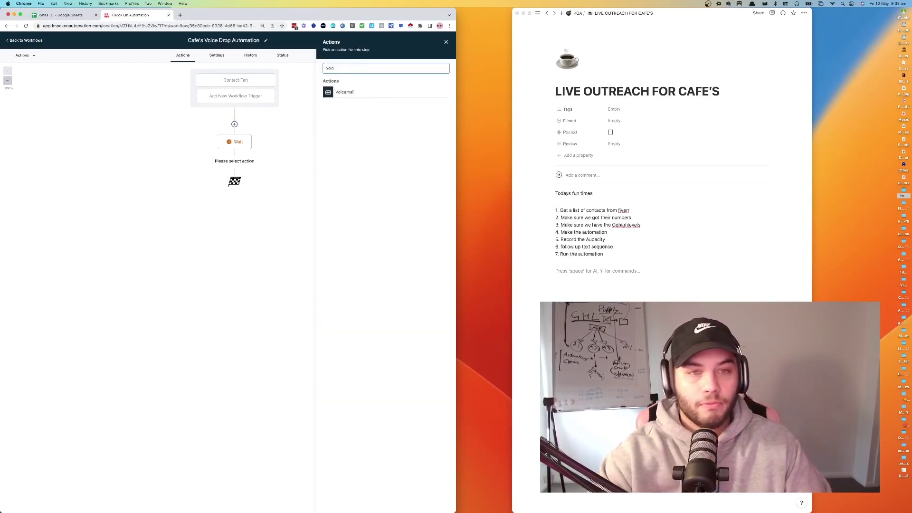
pyautogui.click(356, 92)
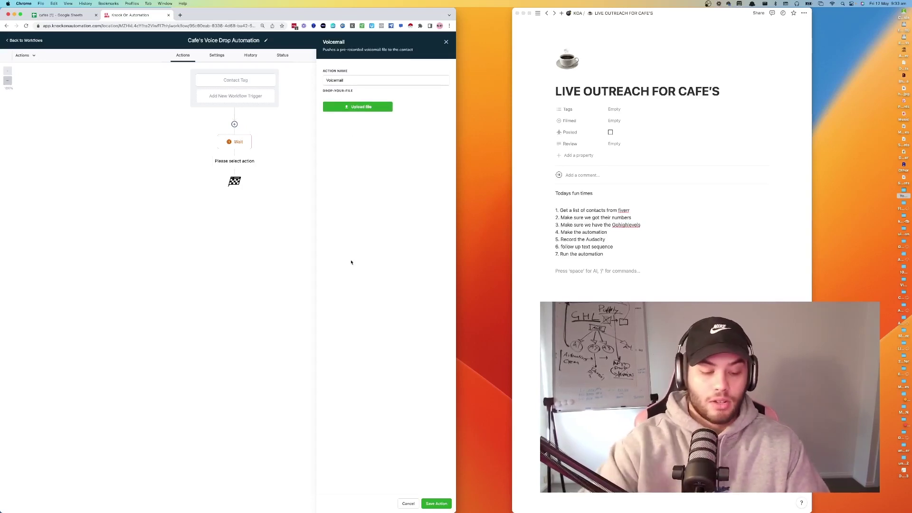
pyautogui.press('super+space')
pyautogui.write('au')
pyautogui.press('Escape')
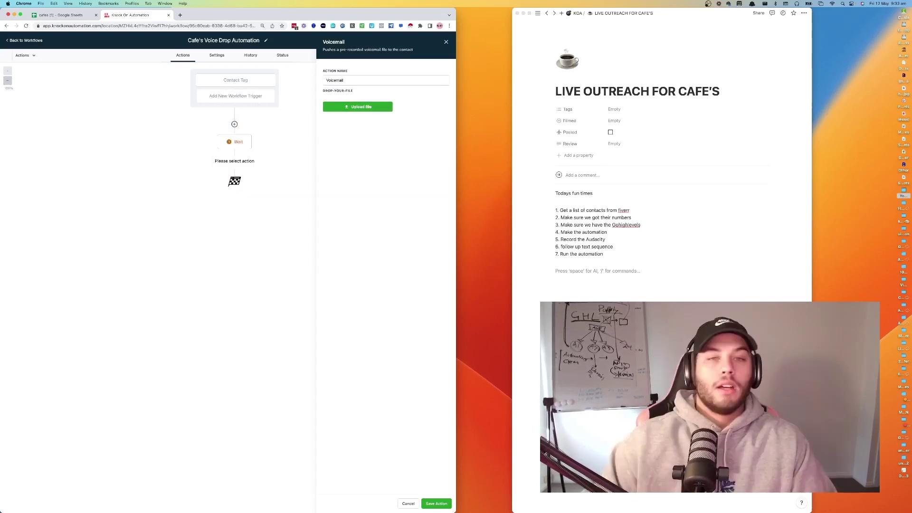
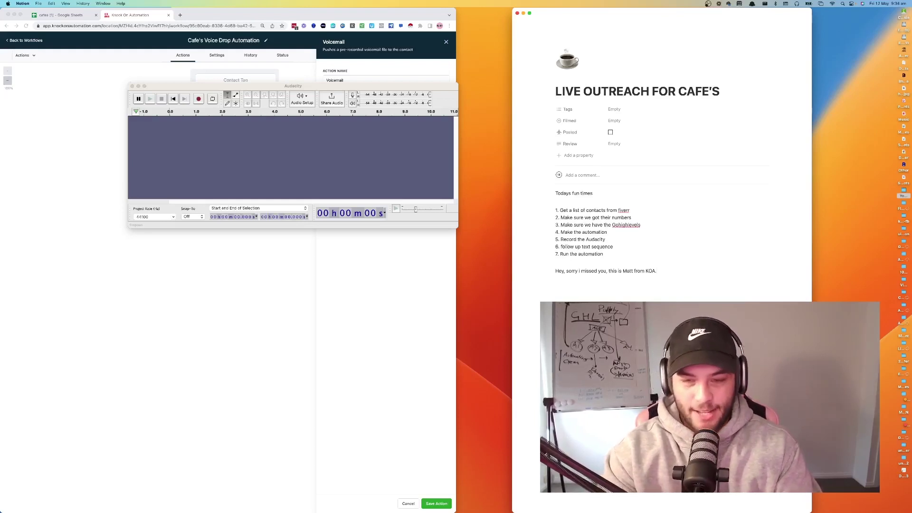
# - Add to Notion's voicemail script: "We get cafe's and restaurants get more repeat business and at least 50+ google reviews by using database automation. It's a pretty"
pyautogui.write('I')
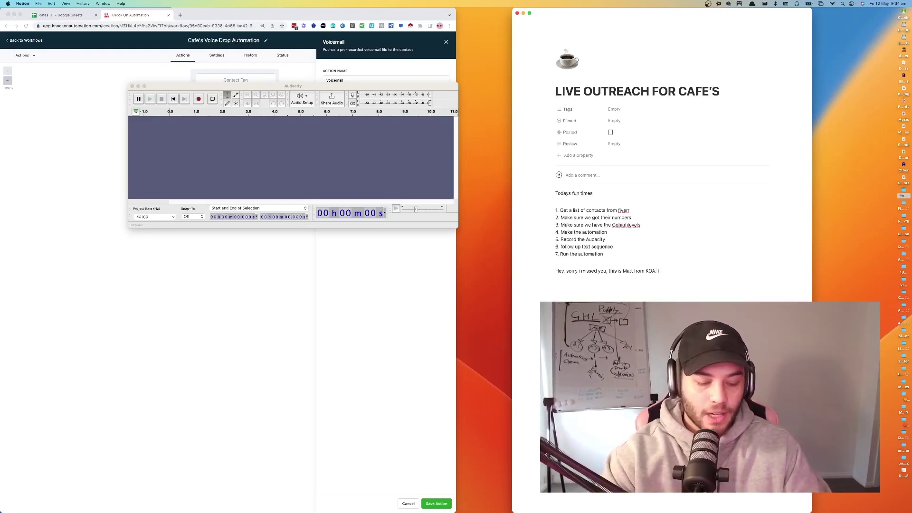
pyautogui.write(' ha')
pyautogui.press('BackSpace')
pyautogui.press('BackSpace')
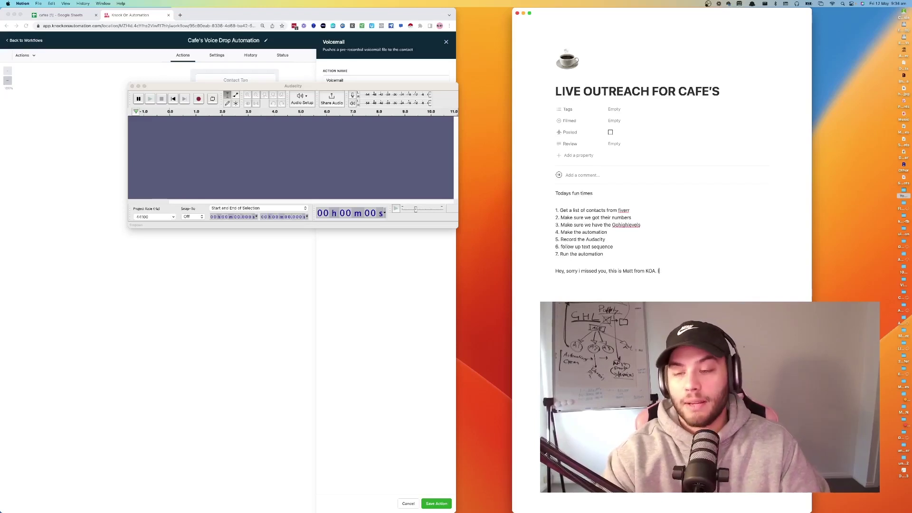
pyautogui.write('We get')
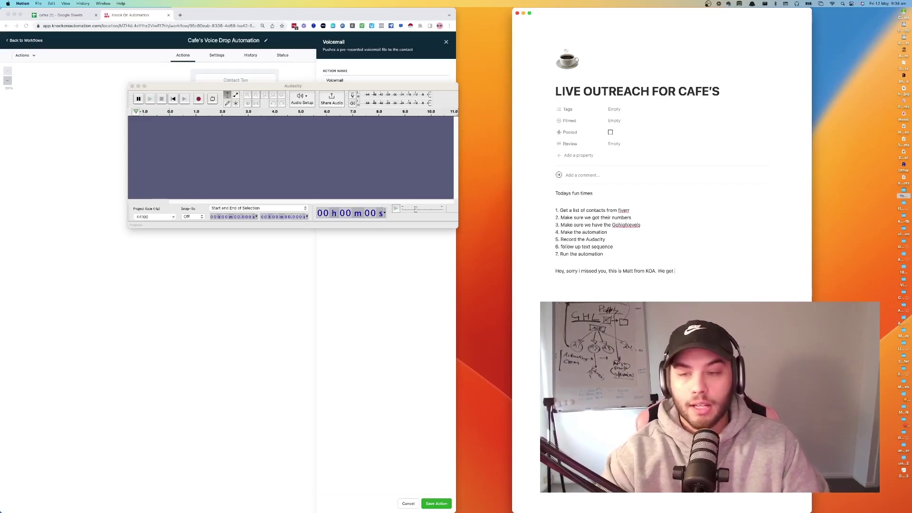
pyautogui.write(" cafe's anmd r")
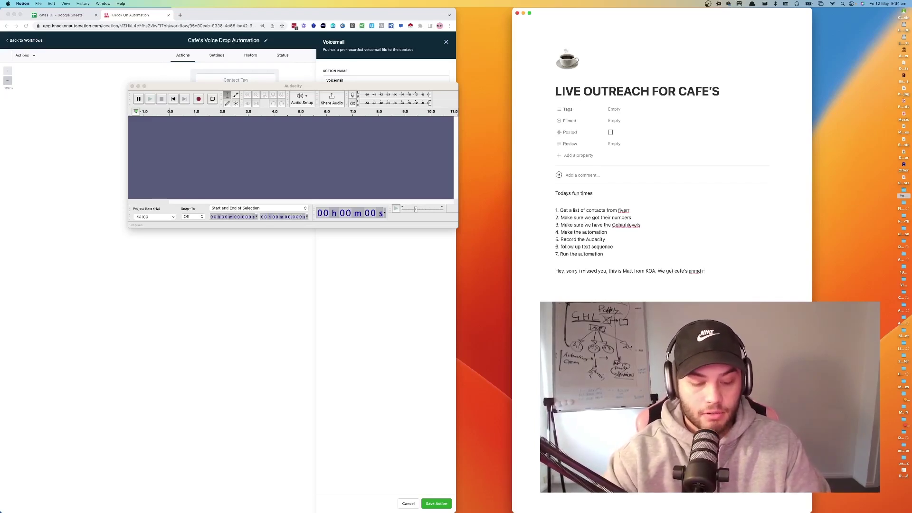
pyautogui.write('estauran')
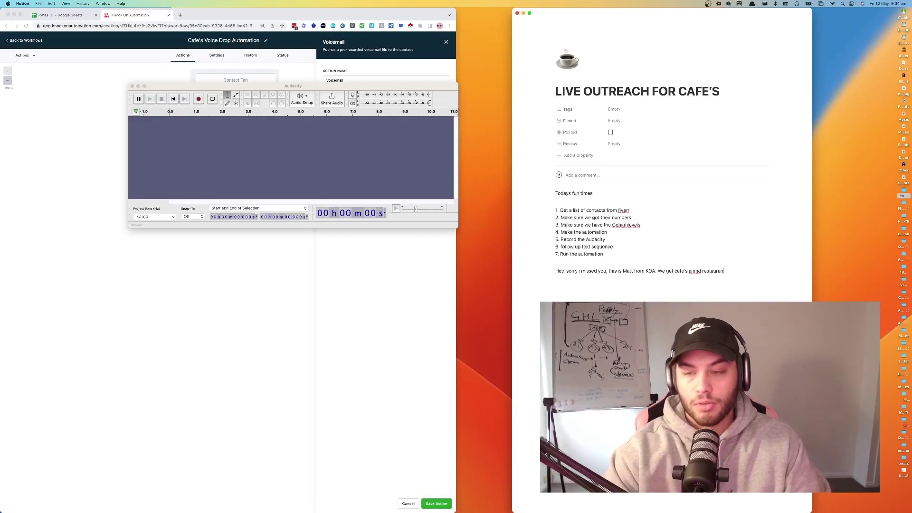
pyautogui.write('ts get')
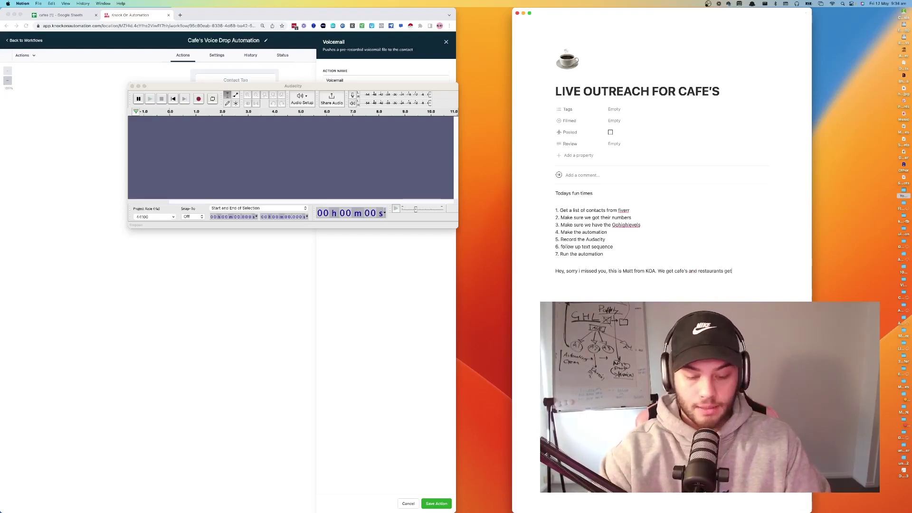
pyautogui.write(' more repeat busy')
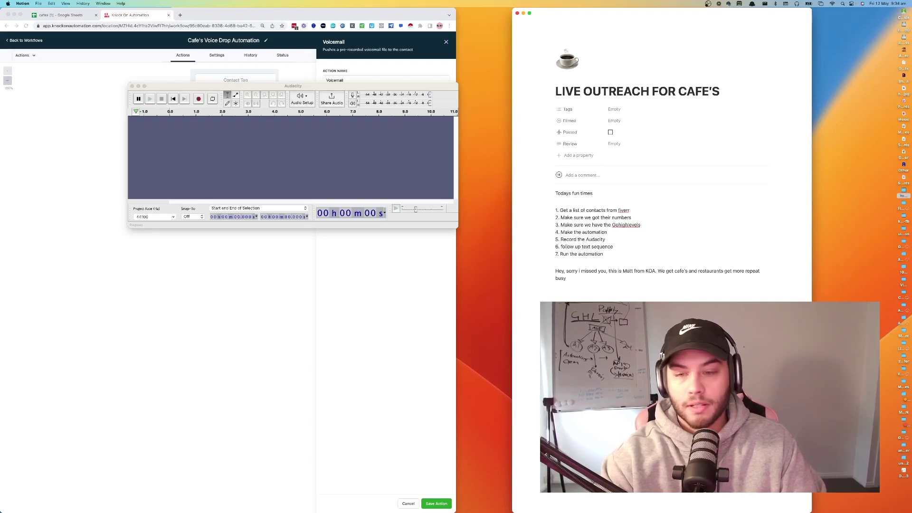
pyautogui.press('BackSpace')
pyautogui.write('iness and at least')
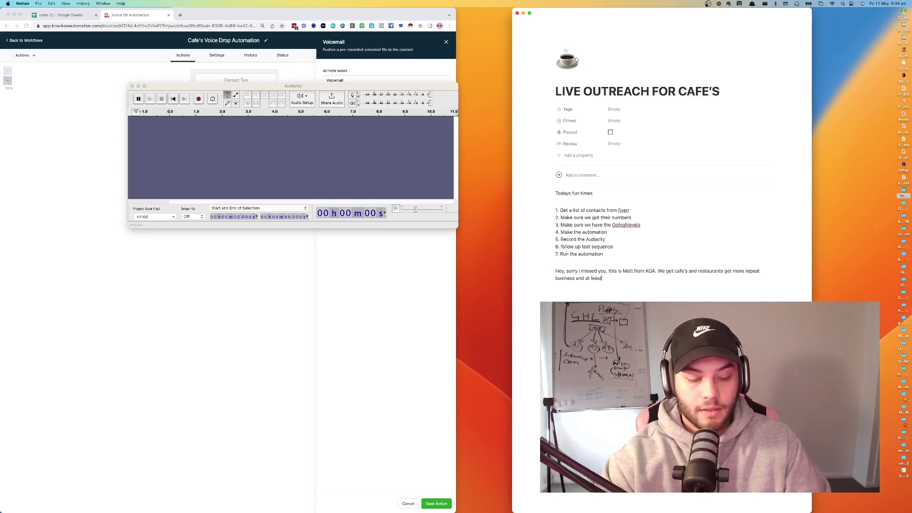
pyautogui.write(' 50+ goog')
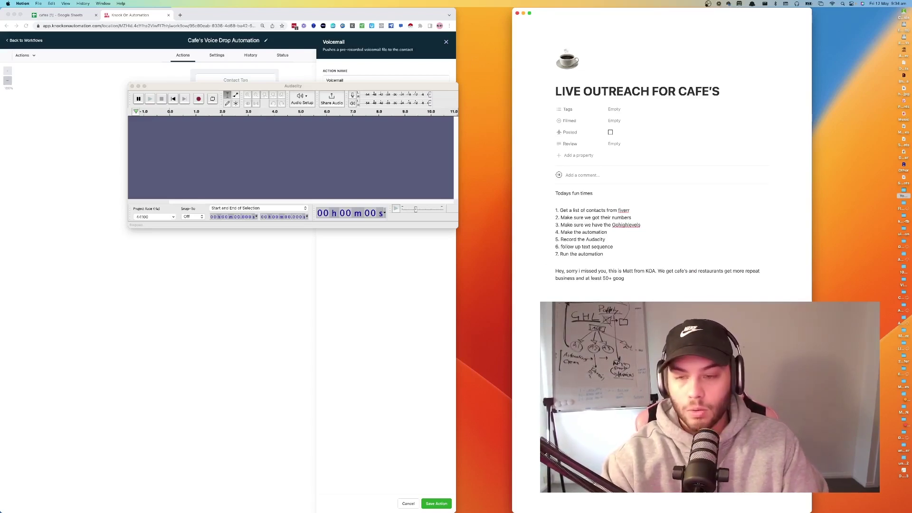
pyautogui.write('le reviews by us')
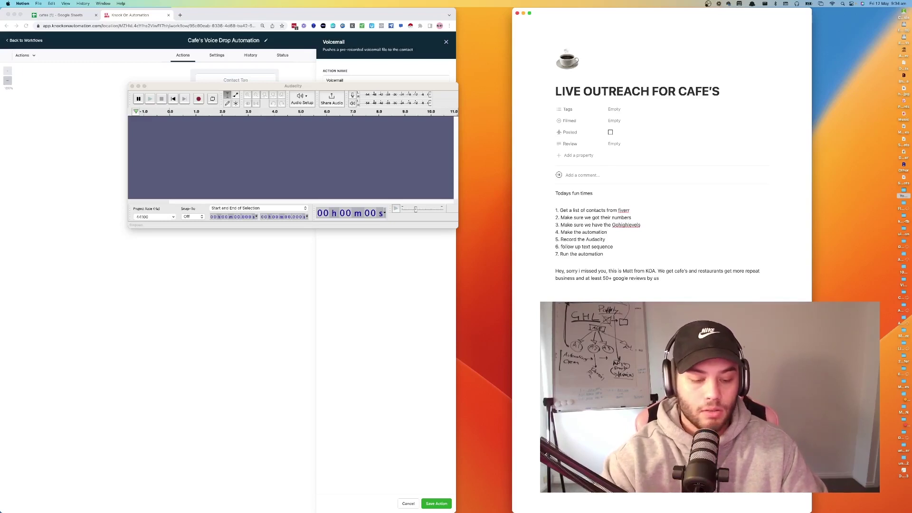
pyautogui.write("database automation. It's a pretty")
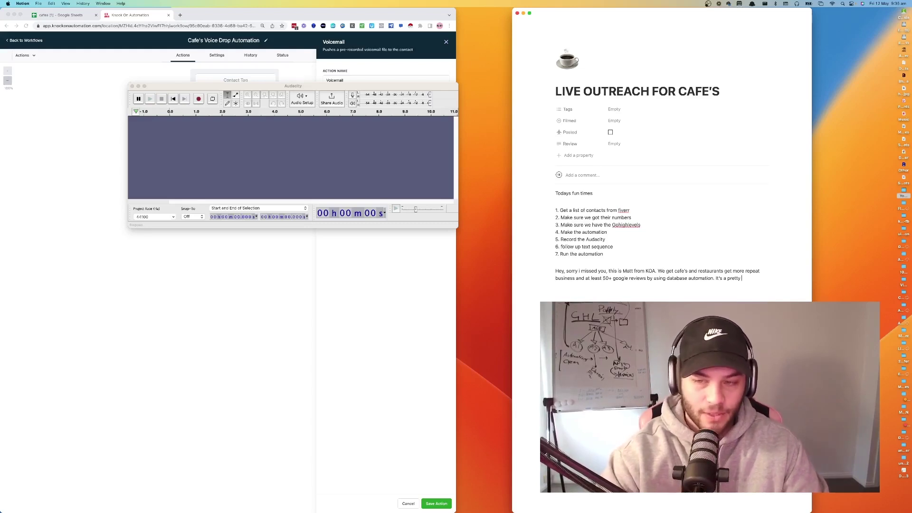
# - Continue the voicemail script with "cool as you end growing your own marketing database that you own. If"
pyautogui.write('cool as')
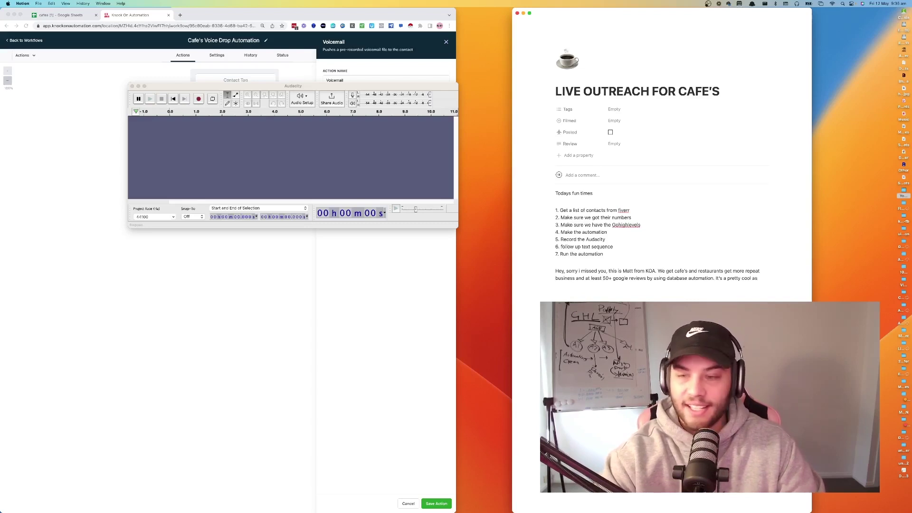
pyautogui.write(' you')
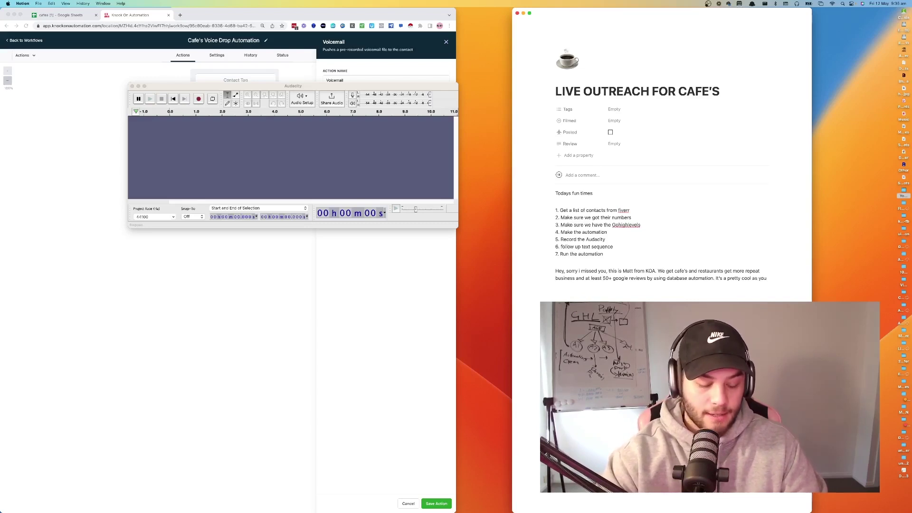
pyautogui.write(' end growing')
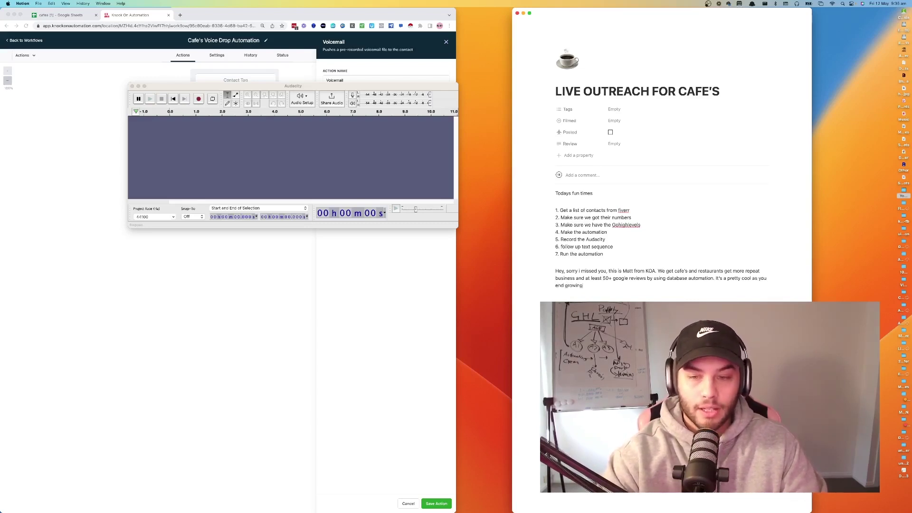
pyautogui.write(' your own ma')
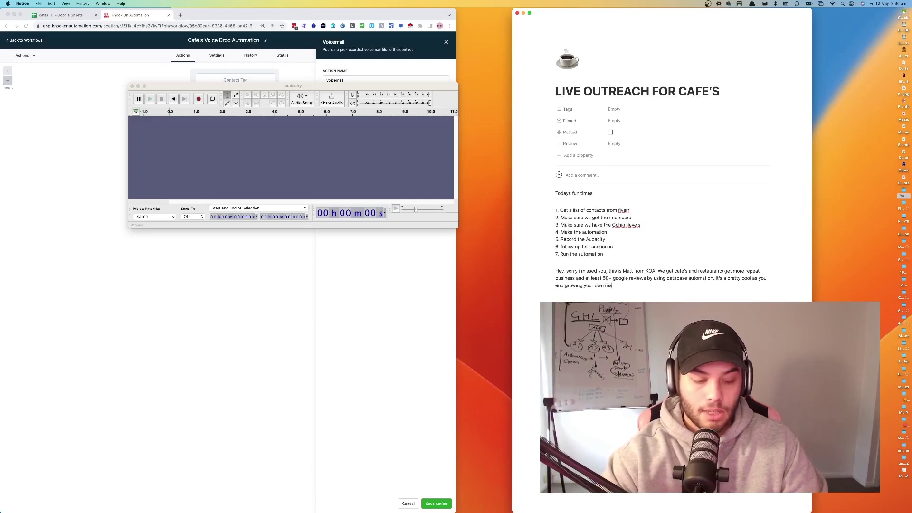
pyautogui.write('rketing database that you own. If')
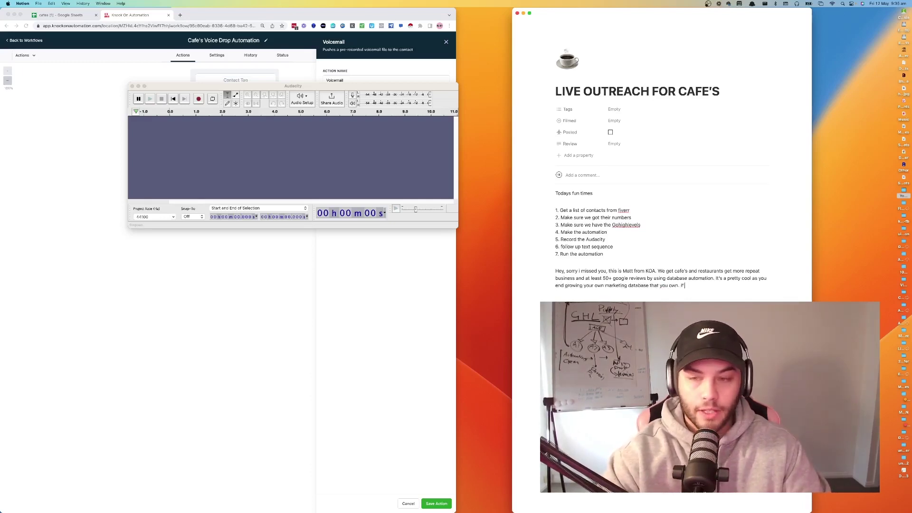
# - Finish the voicemail script with "you arent opposed to getting more customers feel free to text me back!"
pyautogui.write(' you arent oppo')
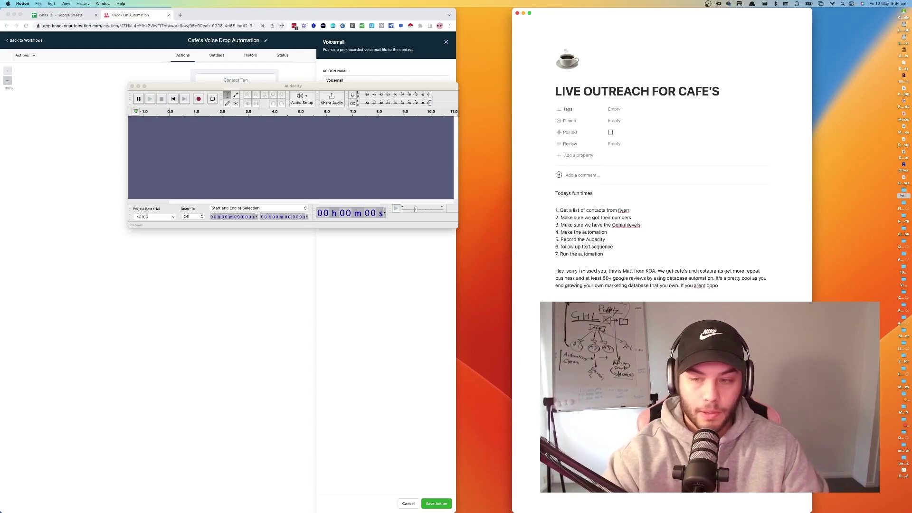
pyautogui.write('sed to getting mor')
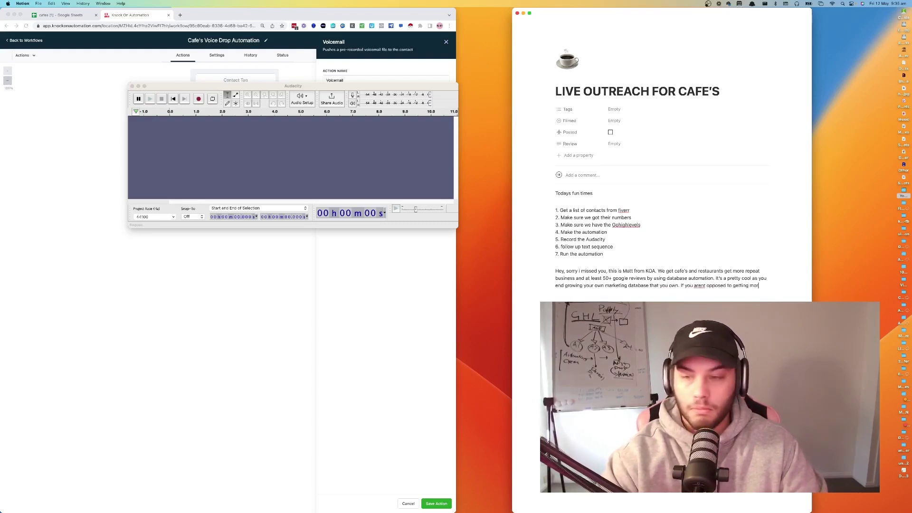
pyautogui.write('e cu')
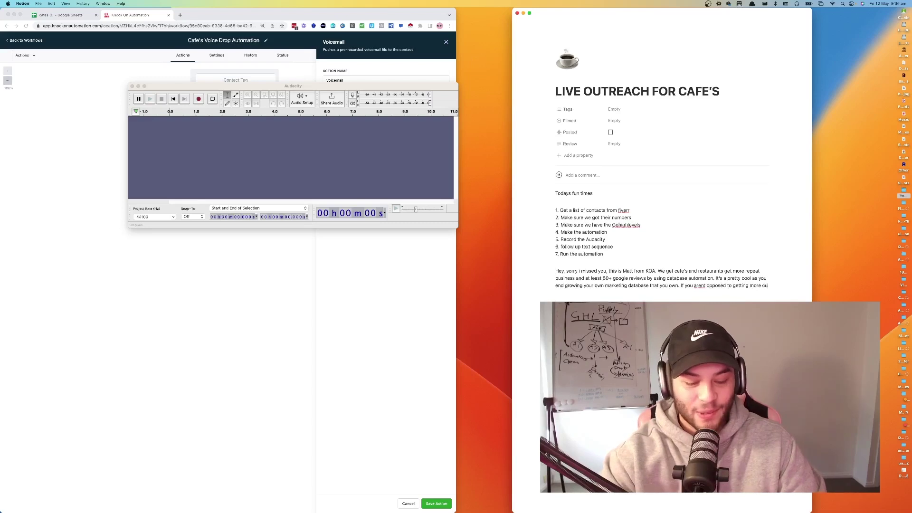
pyautogui.write('stomers feel fre')
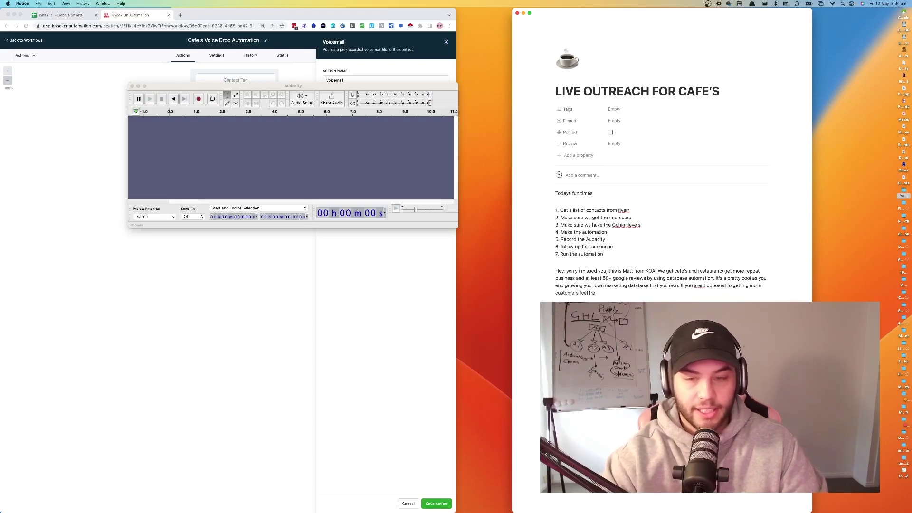
pyautogui.write('e to text me back!')
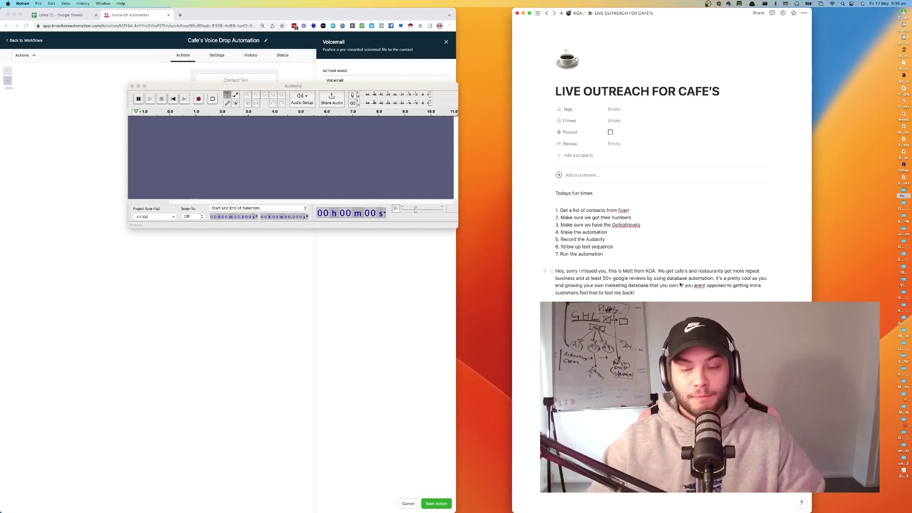
# - In the Notion voicemail script, correct "arent" to "aren't" and insert "and can market to" after "marketing database that you own"
pyautogui.click(705, 284)
pyautogui.write("'")
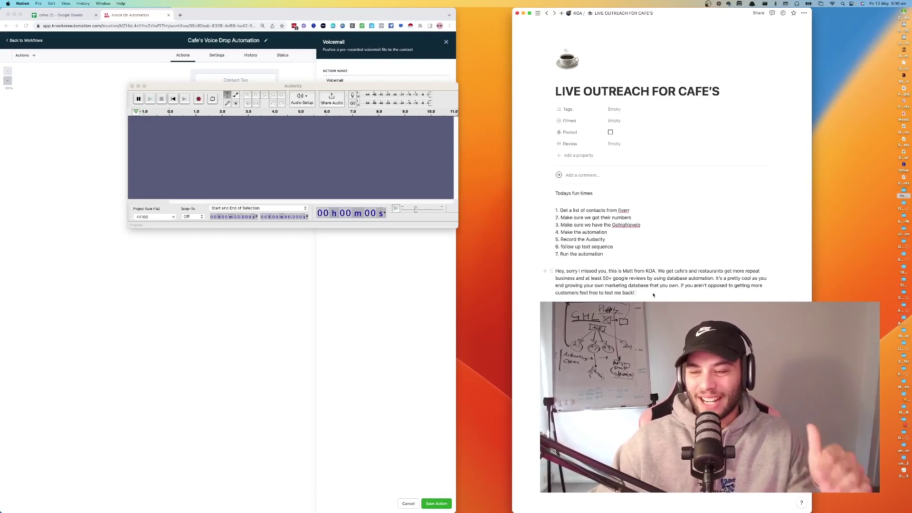
pyautogui.click(676, 285)
pyautogui.write('and can mai')
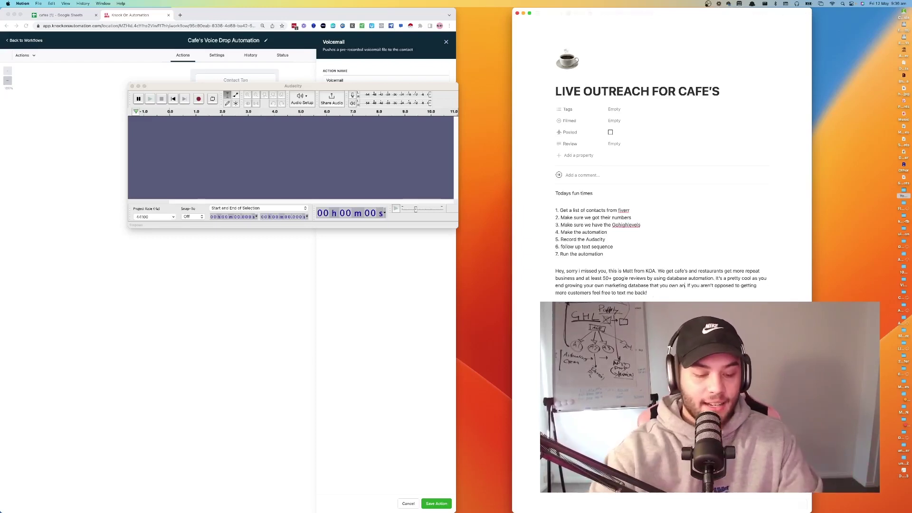
pyautogui.write('ket to')
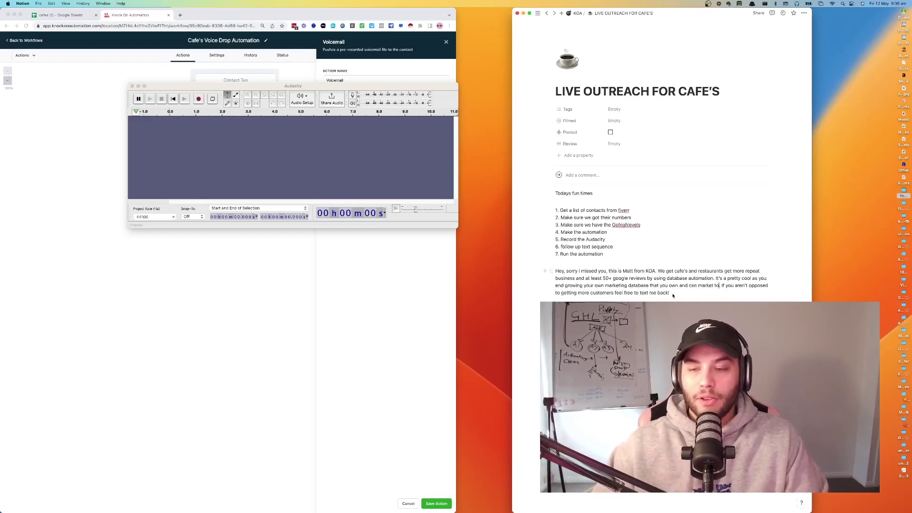
# - Insert "and reviews" after "getting more customers" and end the voicemail script with "cheers and have a great day"
pyautogui.click(616, 294)
pyautogui.write('and reviews')
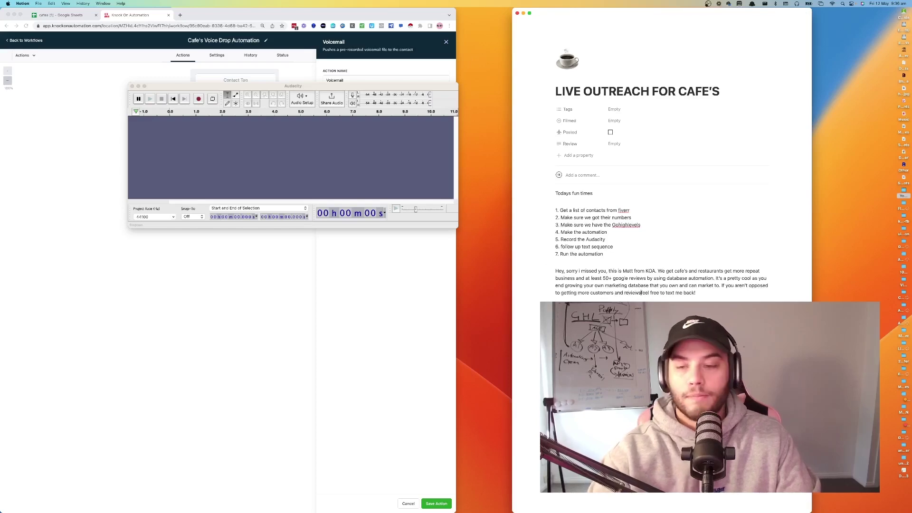
pyautogui.click(707, 297)
pyautogui.write('cheers and have a great d')
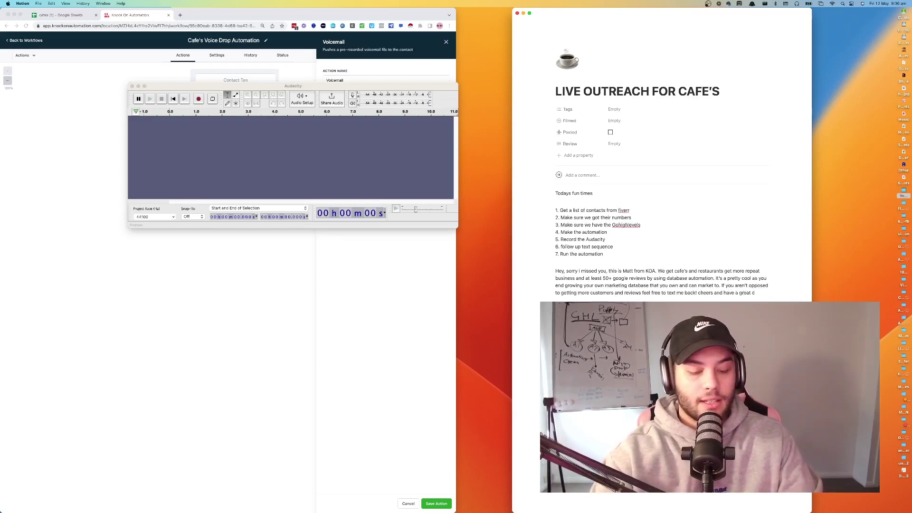
pyautogui.write('ay')
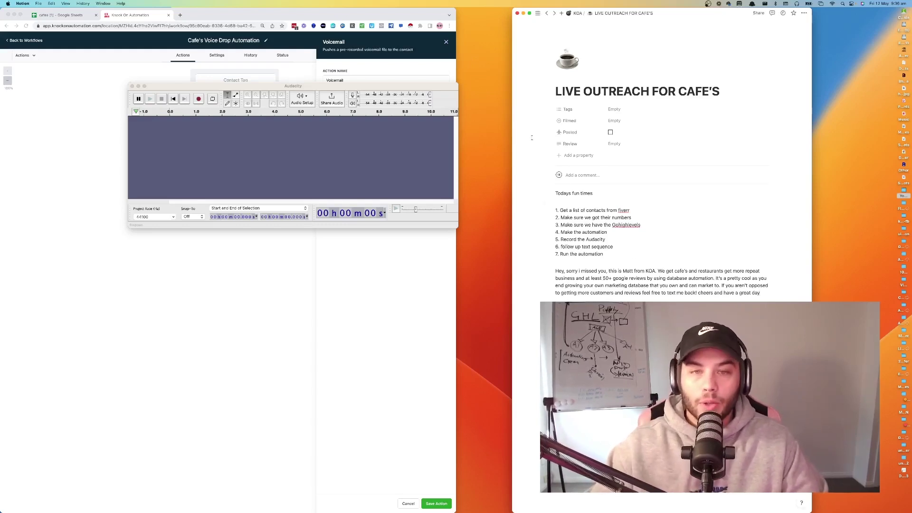
# - Place the Audacity window over the Notion page so the script stays readable, and record the voicemail message
pyautogui.moveTo(293, 85); pyautogui.dragTo(654, 119)
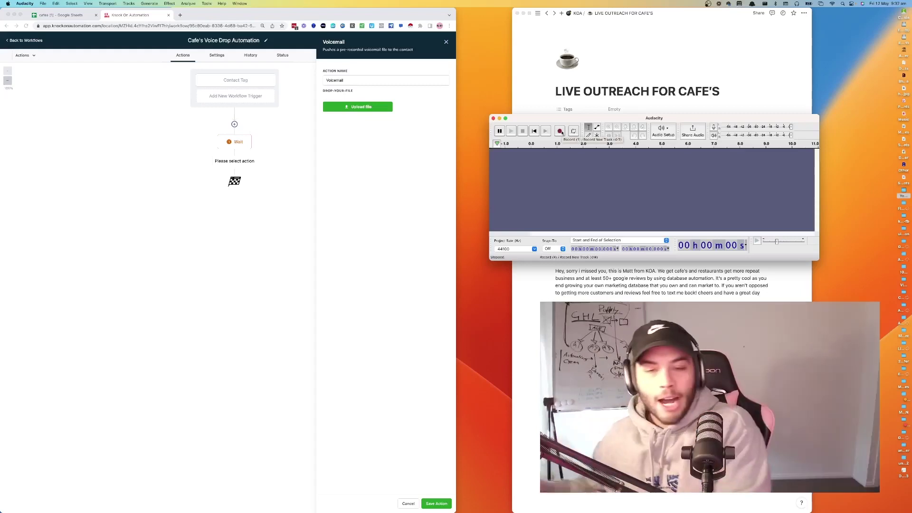
pyautogui.click(560, 131)
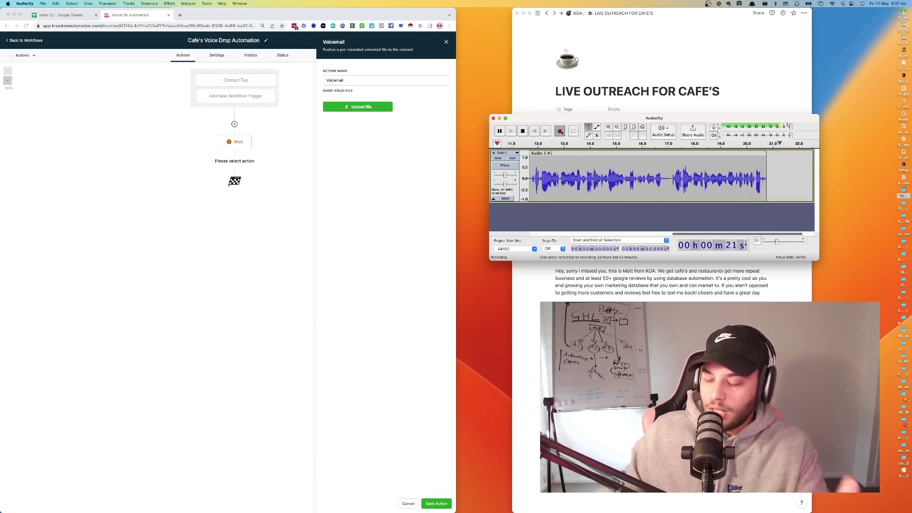
pyautogui.press('space')
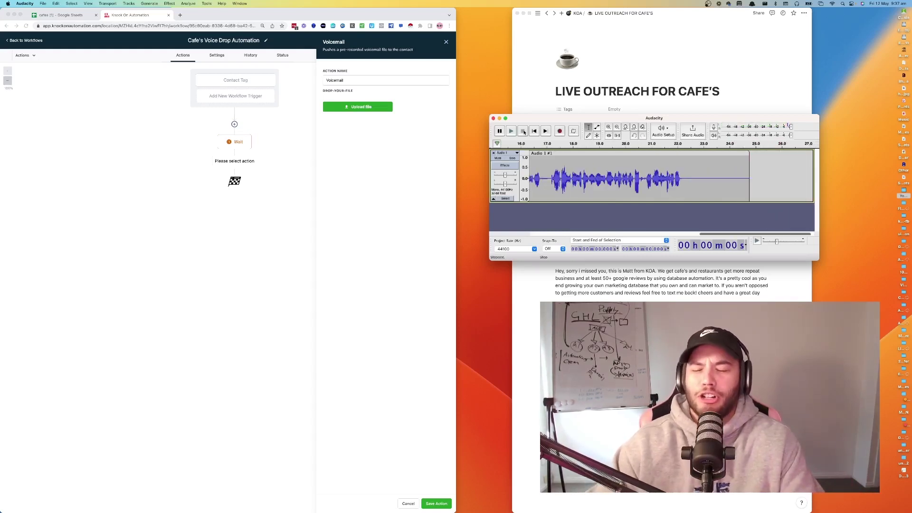
# - Trim the silence from the end and the beginning of the recorded voicemail clip
pyautogui.hscroll(-10, 608, 171)
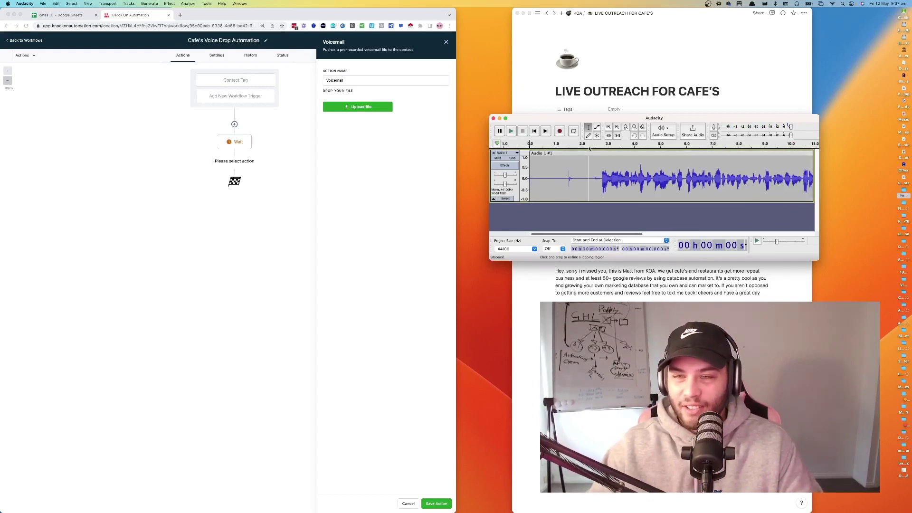
pyautogui.hscroll(10, 589, 157)
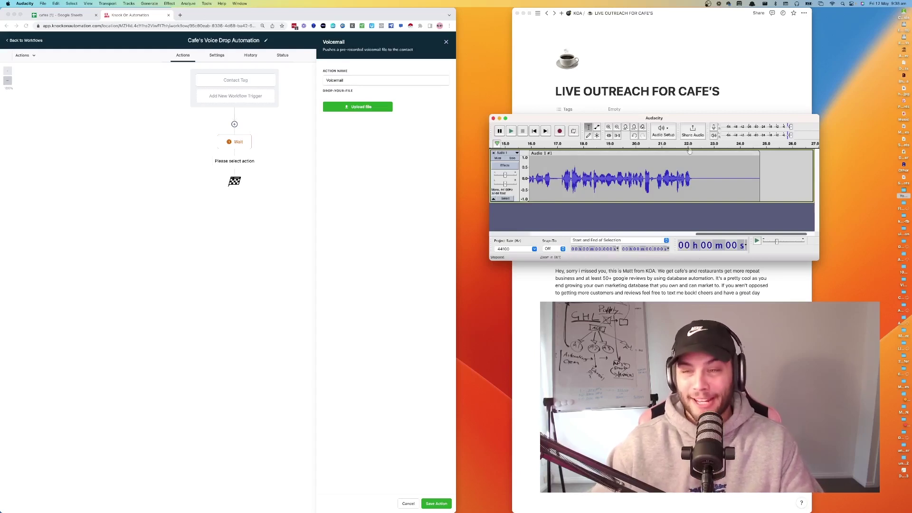
pyautogui.moveTo(759, 164); pyautogui.dragTo(689, 164)
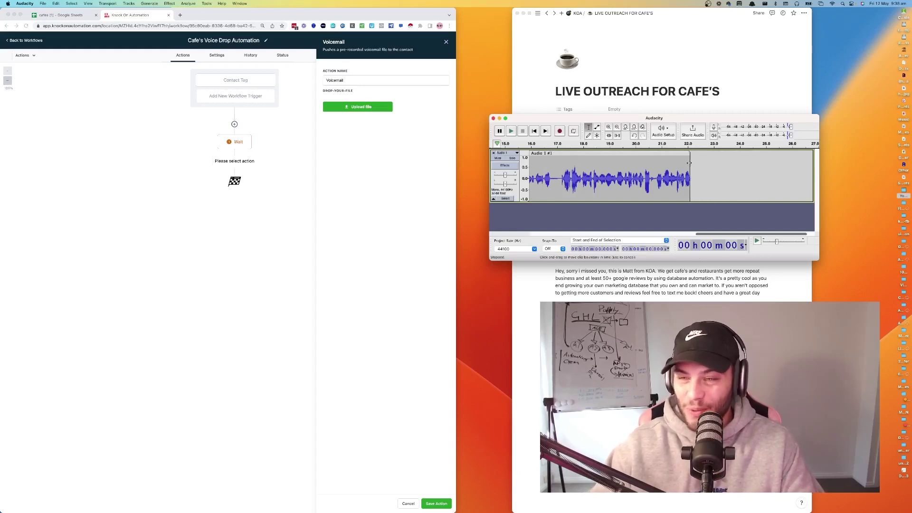
pyautogui.hscroll(-10, 529, 166)
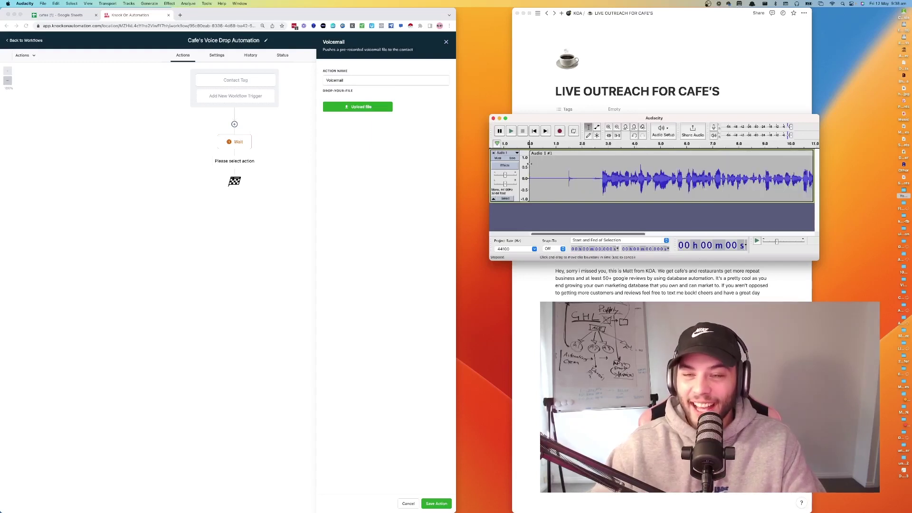
pyautogui.moveTo(529, 164); pyautogui.dragTo(563, 151)
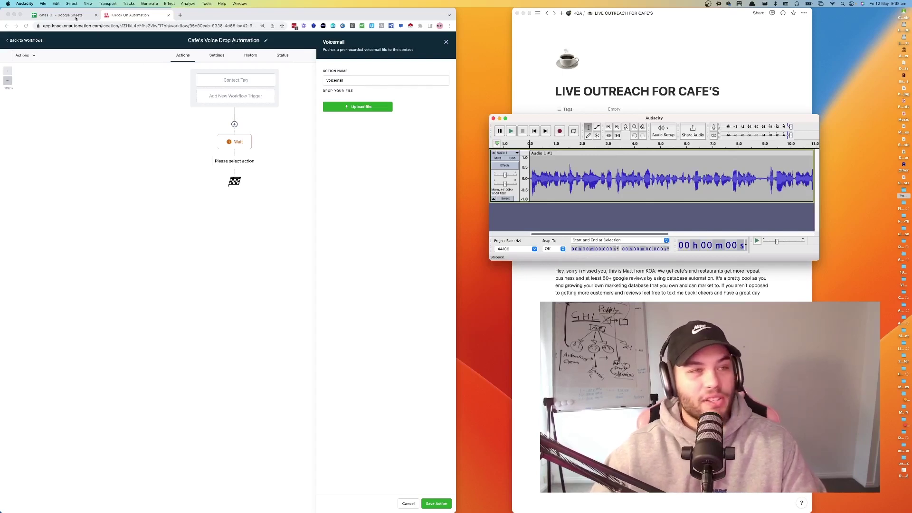
# - Export the recording to the Desktop as an MP3 named "Cafe outreach" plus the speaker's first name, leaving the metadata tags empty
pyautogui.click(43, 4)
pyautogui.moveTo(56, 51)
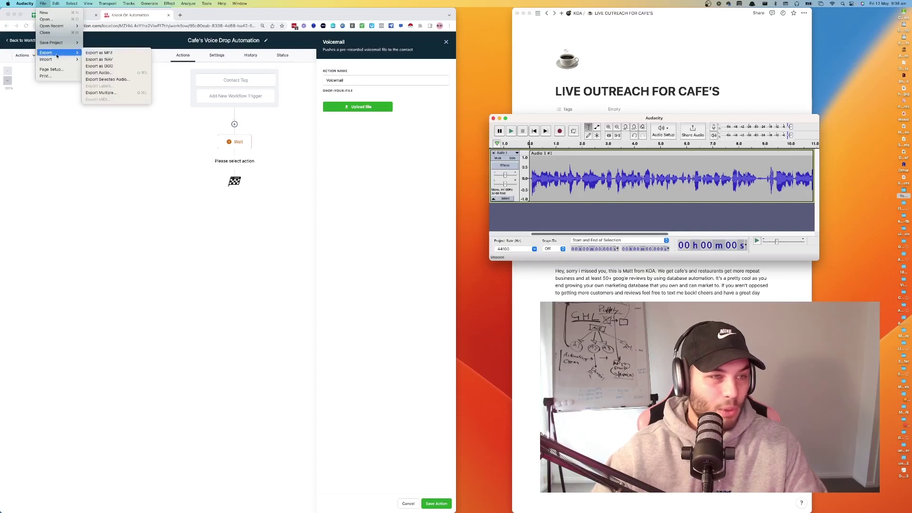
pyautogui.click(104, 52)
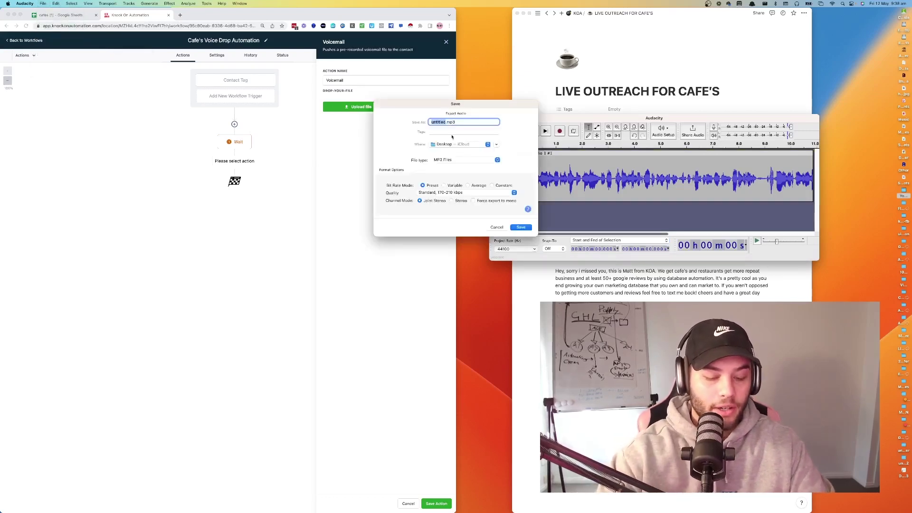
pyautogui.write('Cafe out')
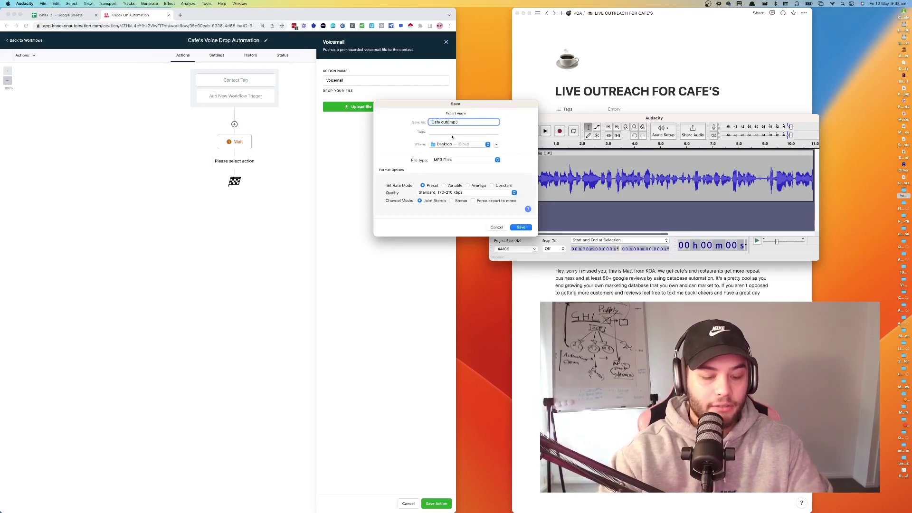
pyautogui.write('reach matt')
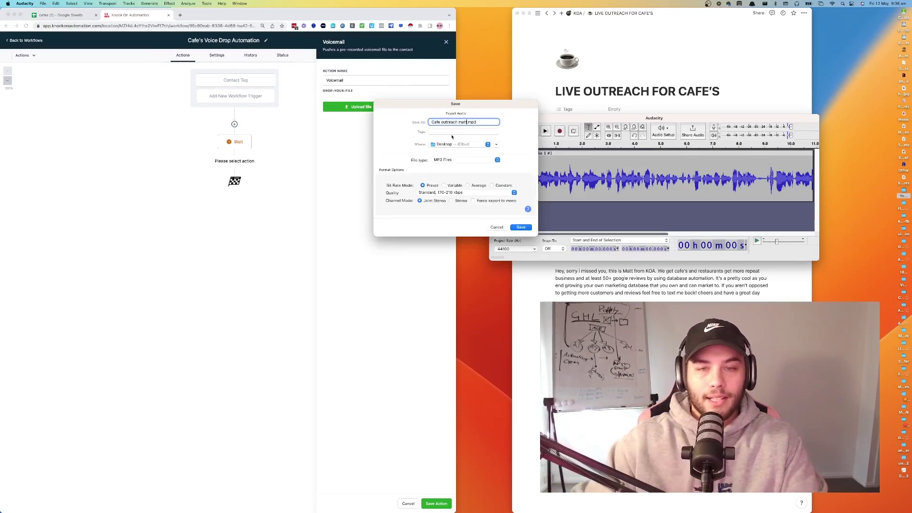
pyautogui.click(521, 228)
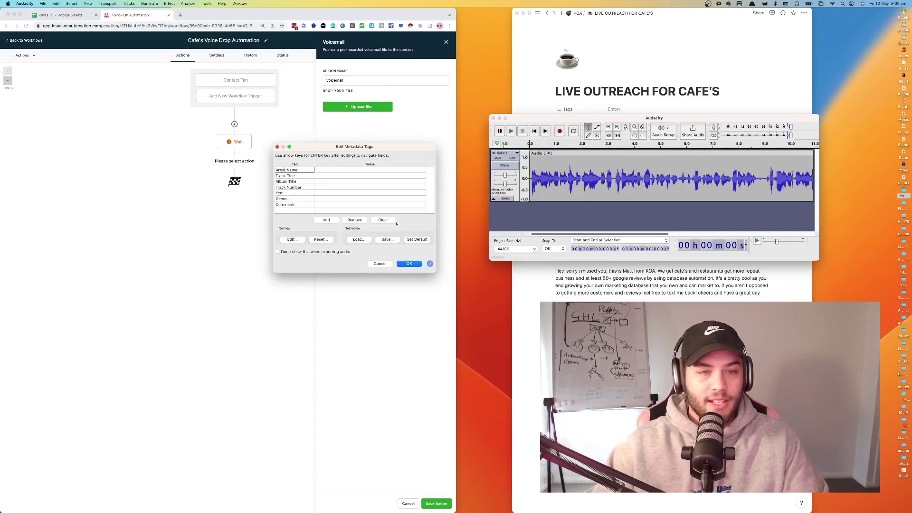
pyautogui.click(402, 263)
# - Upload the exported MP3 to the workflow's Voicemail action, and save the Audacity project before minimizing its window
pyautogui.click(351, 95)
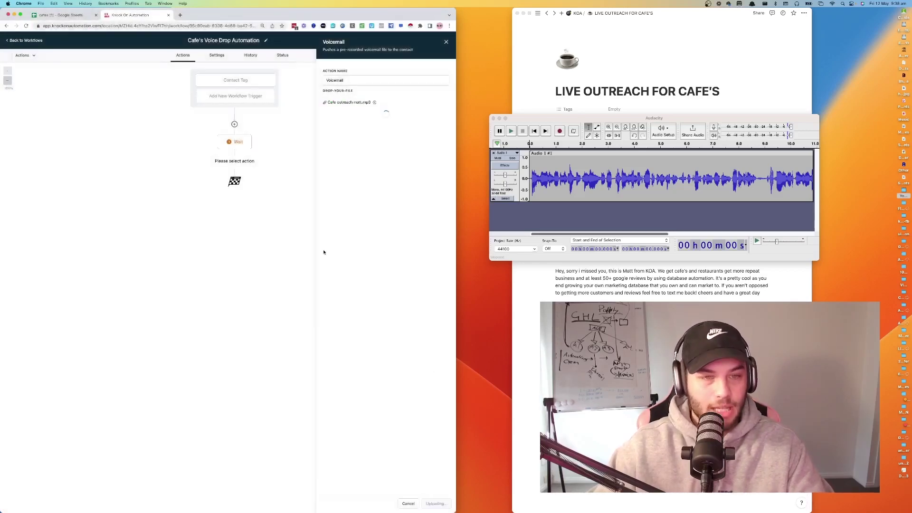
pyautogui.click(527, 121)
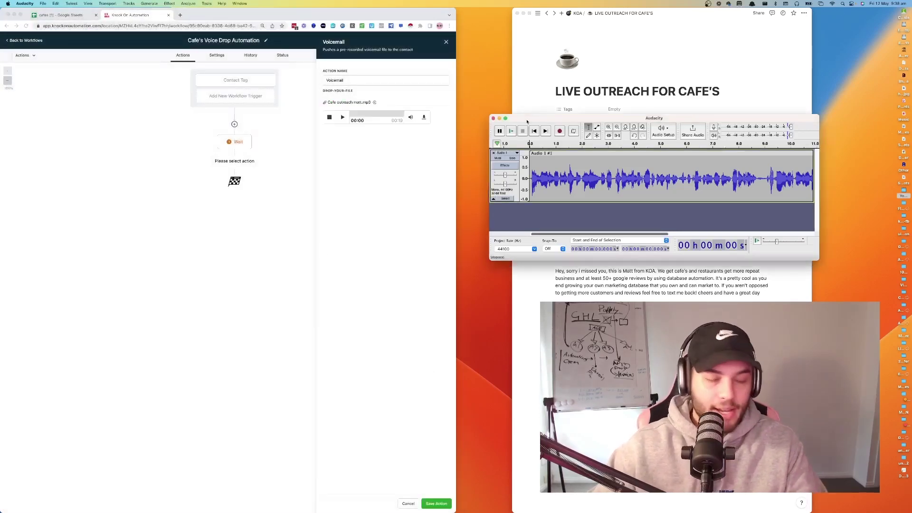
pyautogui.press('Return')
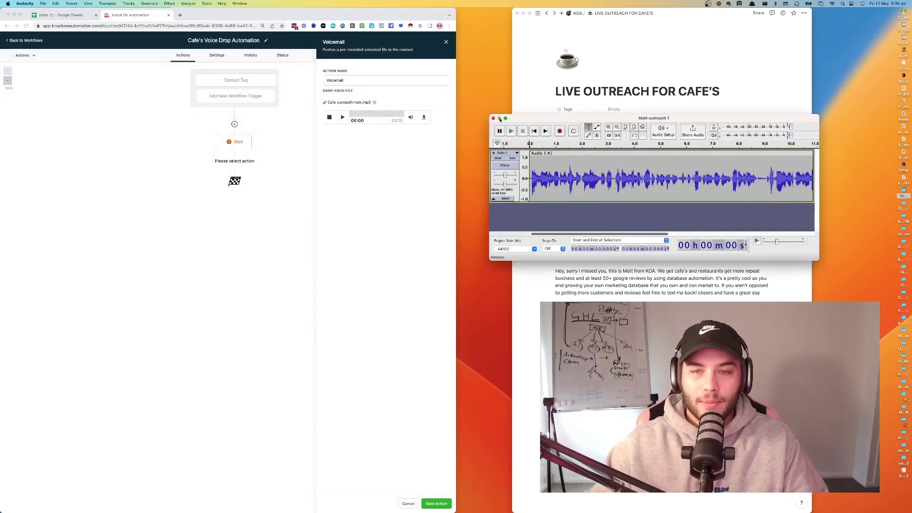
pyautogui.click(500, 118)
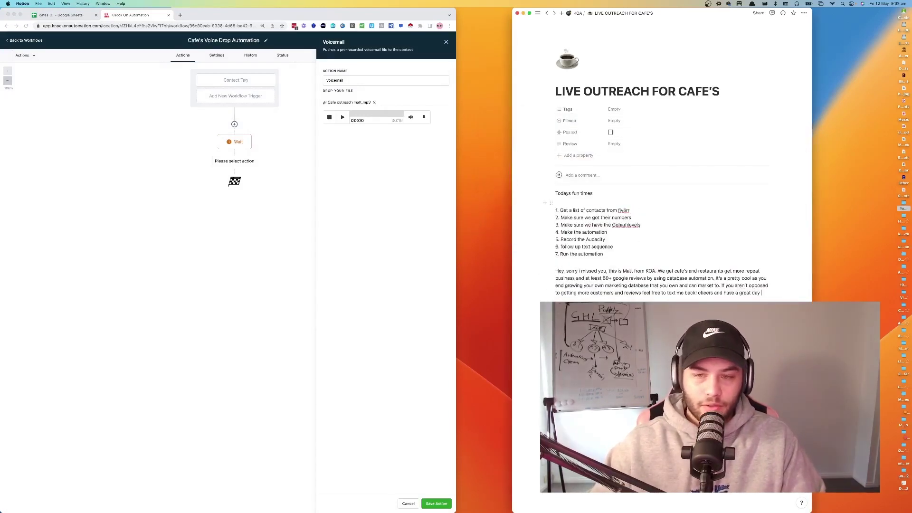
pyautogui.tripleClick(624, 210)
pyautogui.press('super+h')
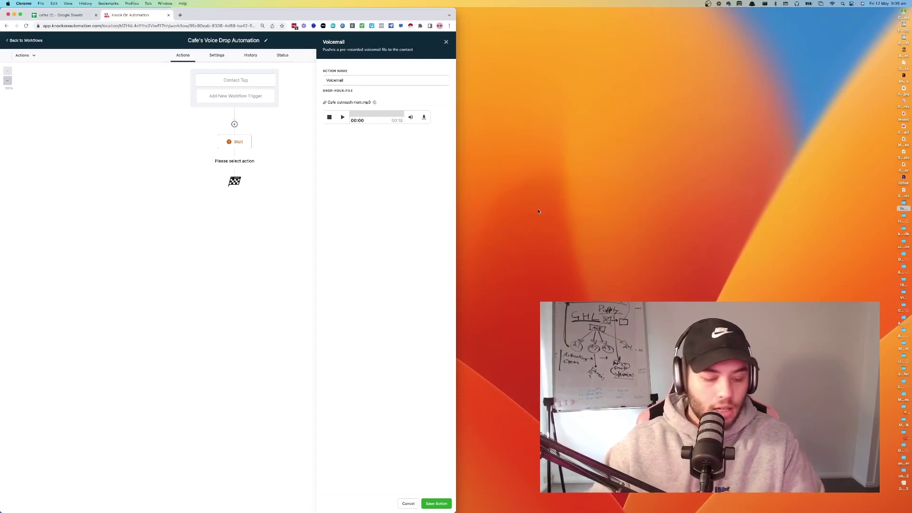
pyautogui.press('super+space')
pyautogui.press('super+space')
pyautogui.press('super+space')
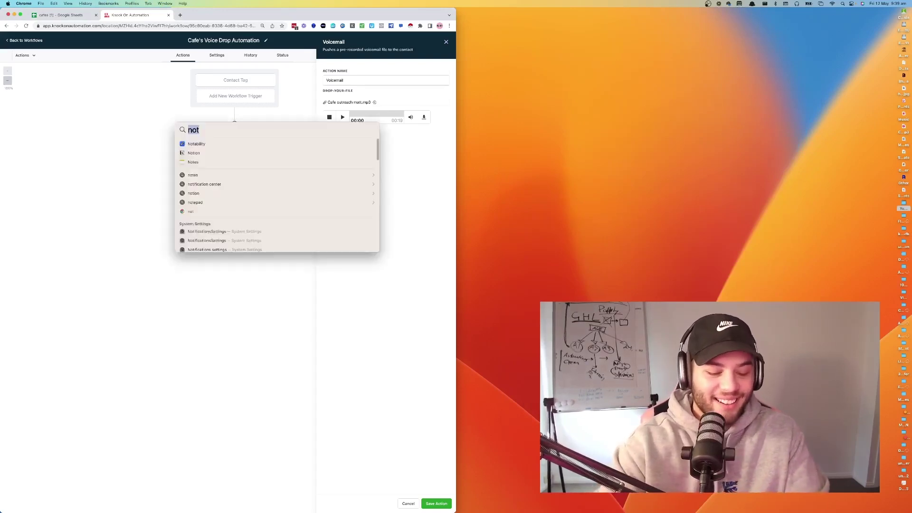
pyautogui.press('super+space')
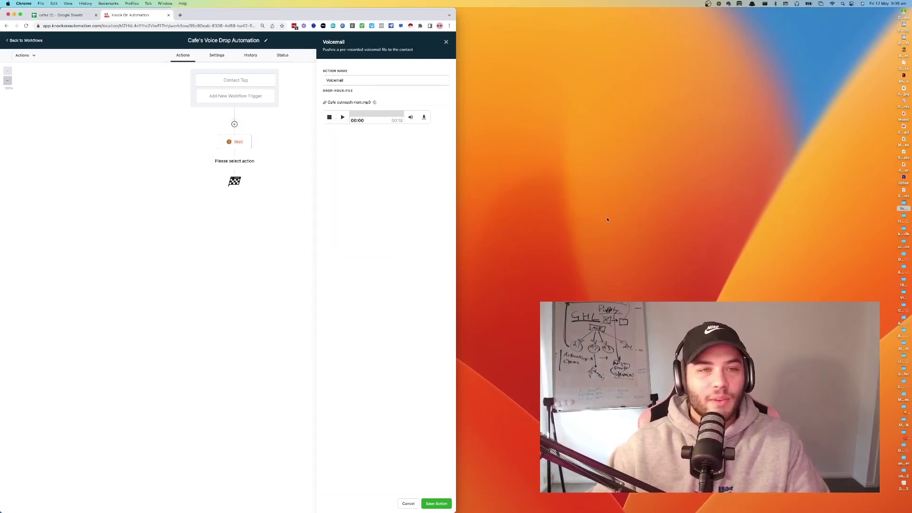
pyautogui.hotkey('ctrl', 'Up')
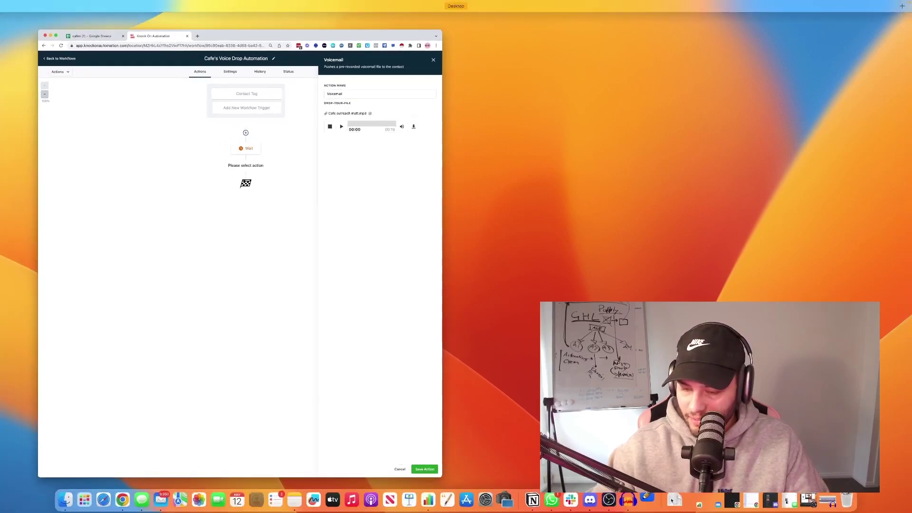
pyautogui.click(809, 499)
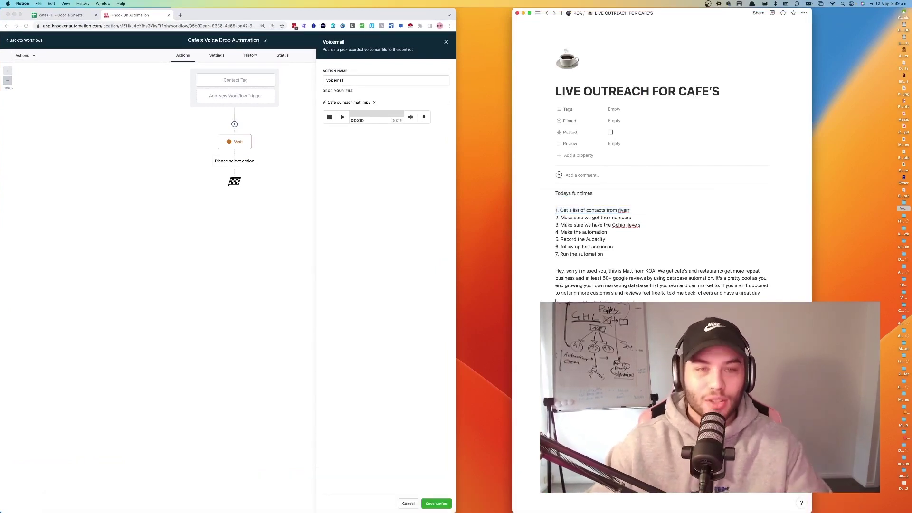
# - Highlight the first three checklist items in the Notion page with a yellow background
pyautogui.moveTo(630, 210); pyautogui.dragTo(559, 210)
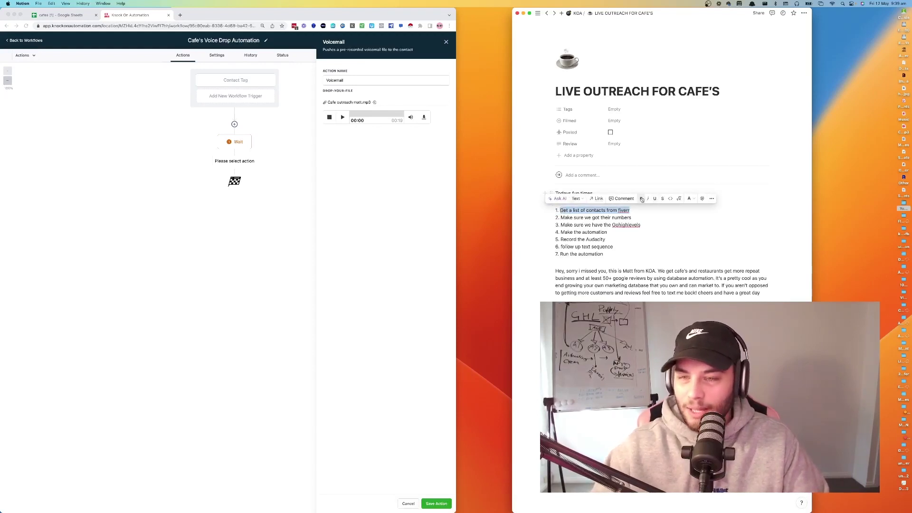
pyautogui.click(637, 217)
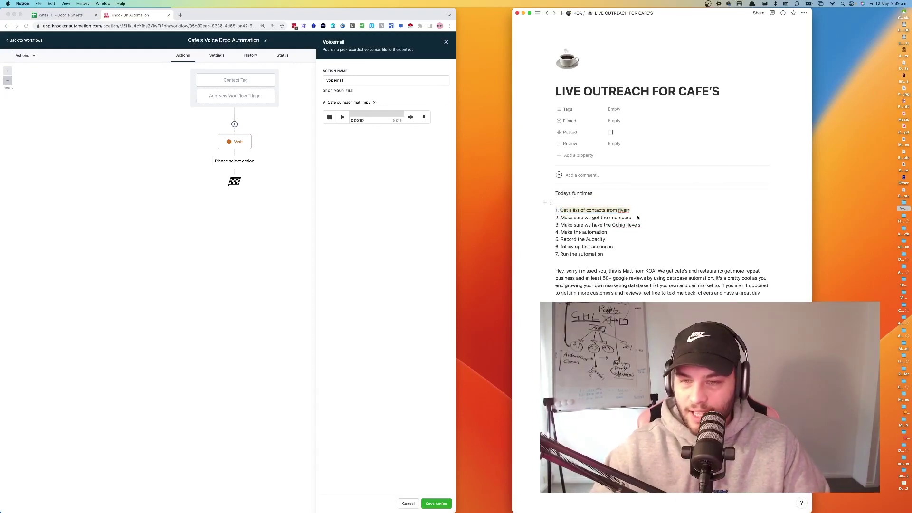
pyautogui.moveTo(637, 216); pyautogui.dragTo(561, 217)
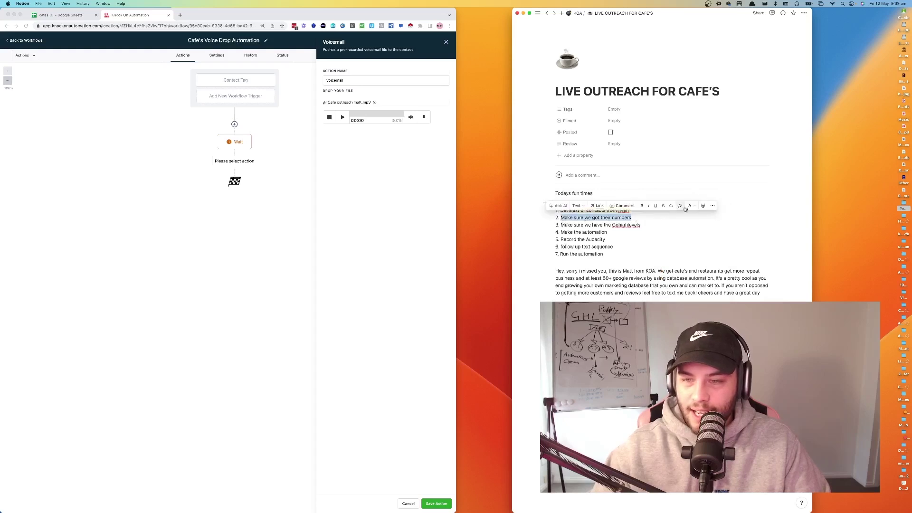
pyautogui.click(691, 206)
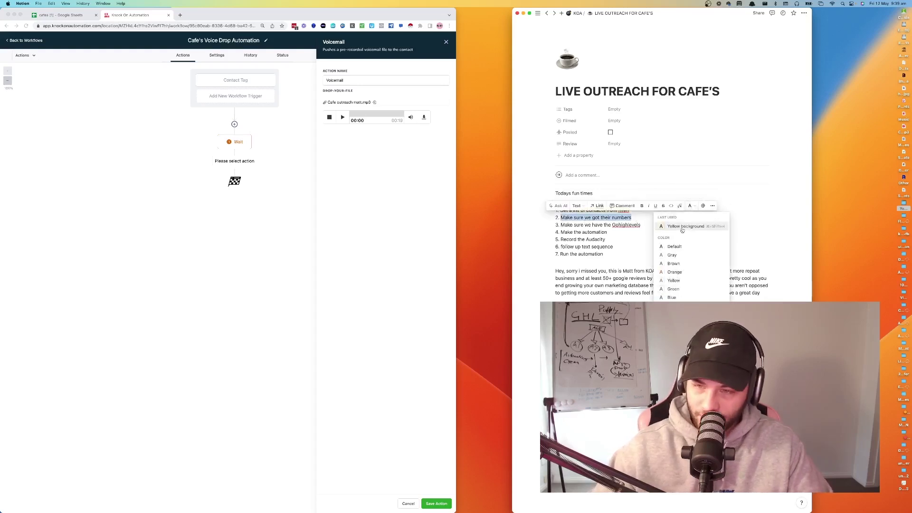
pyautogui.click(683, 227)
pyautogui.click(645, 224)
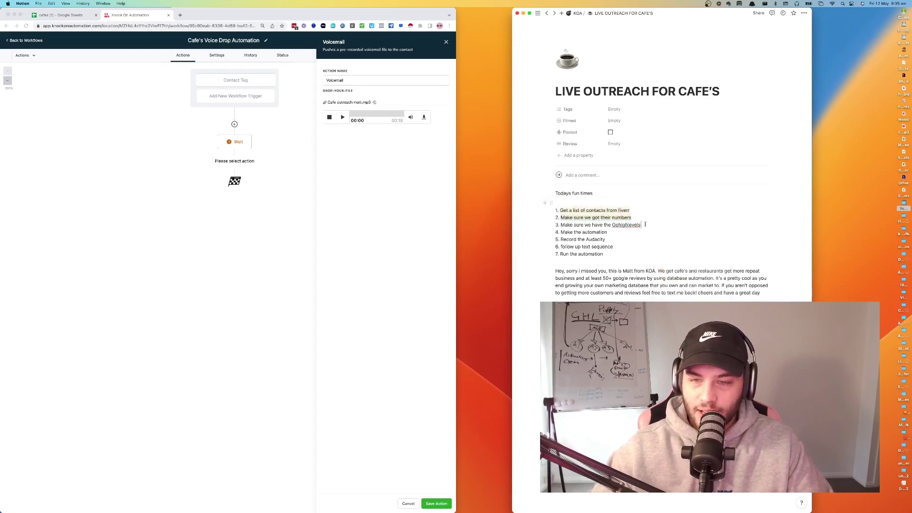
pyautogui.moveTo(646, 224); pyautogui.dragTo(562, 224)
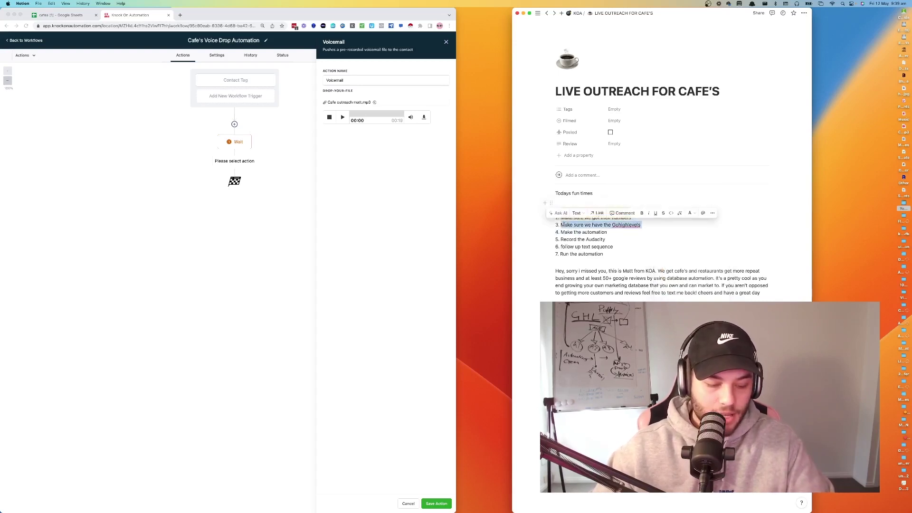
pyautogui.click(612, 232)
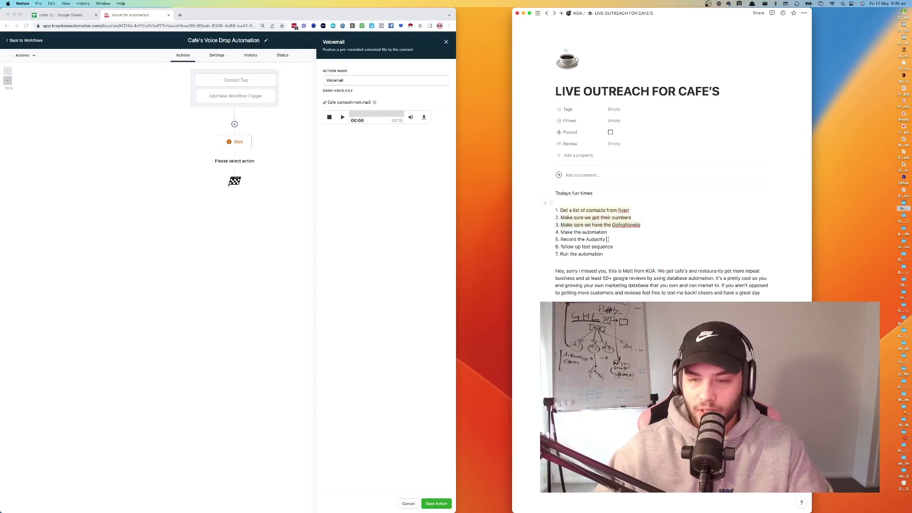
# - Highlight the "Record the Audacity" checklist item in the Notion page with a yellow background
pyautogui.moveTo(608, 239); pyautogui.dragTo(561, 239)
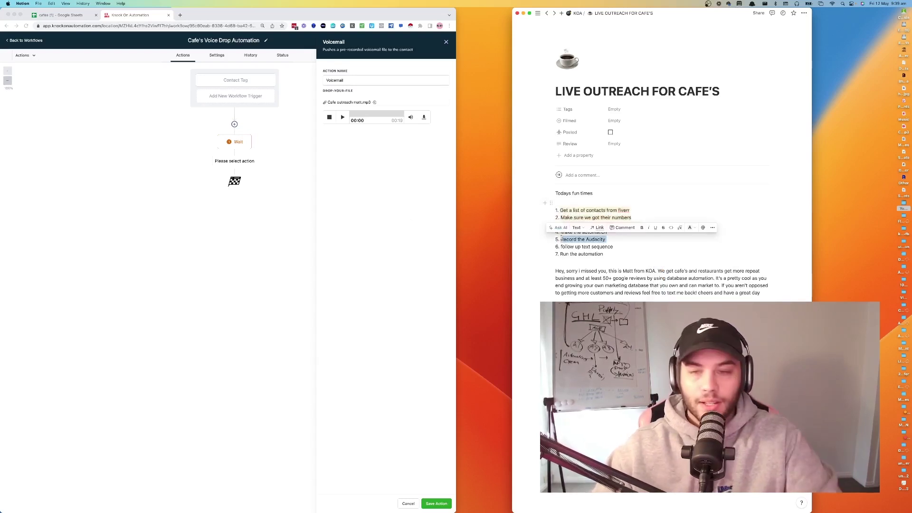
pyautogui.click(561, 239)
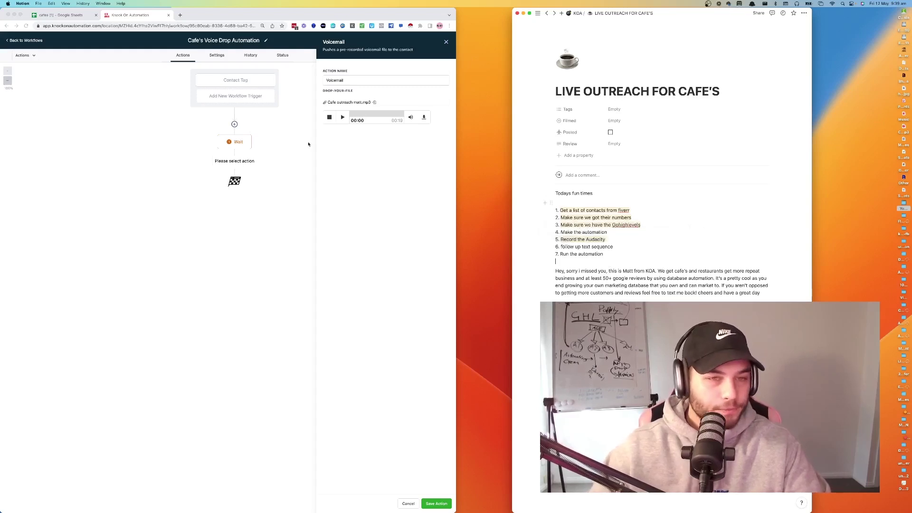
# - Play back the uploaded recording in the workflow's Voicemail action and save the action
pyautogui.click(343, 144)
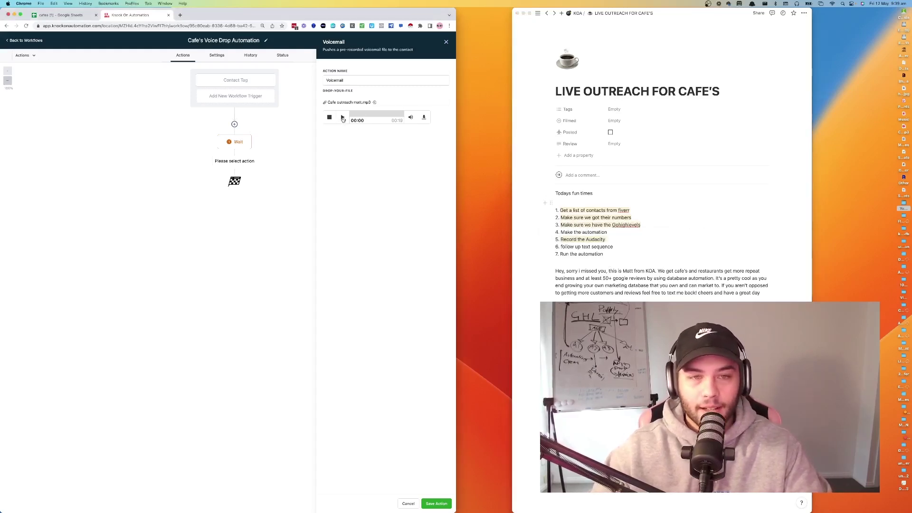
pyautogui.click(343, 117)
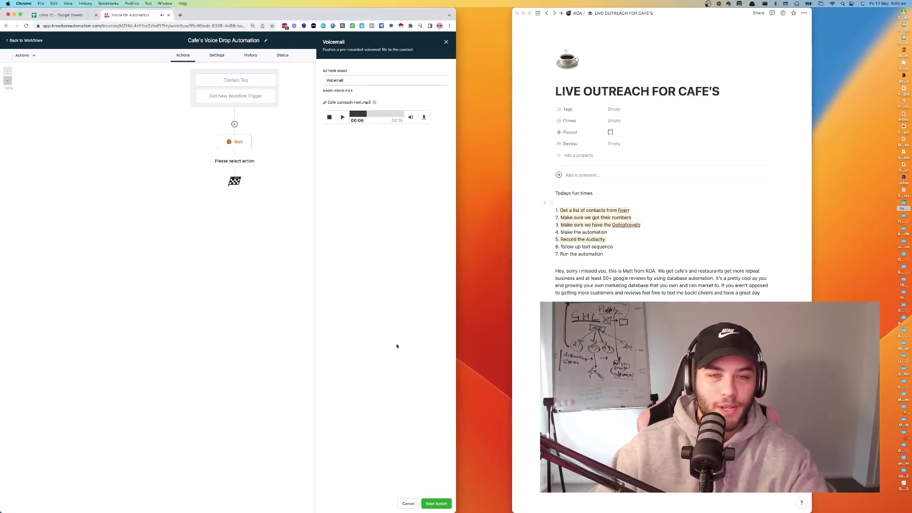
pyautogui.click(436, 504)
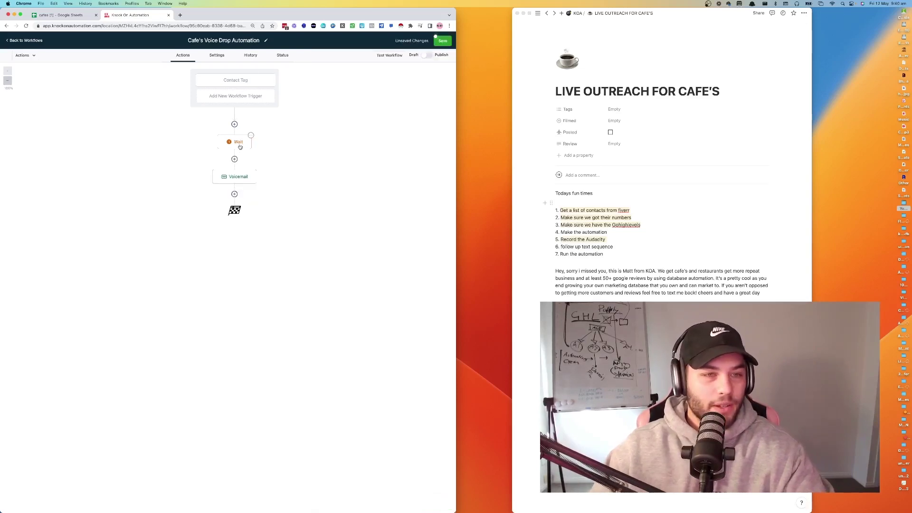
# - Rename the workflow's Wait action to "3 min delay" and save it
pyautogui.click(240, 145)
pyautogui.click(252, 79)
pyautogui.press('super+a')
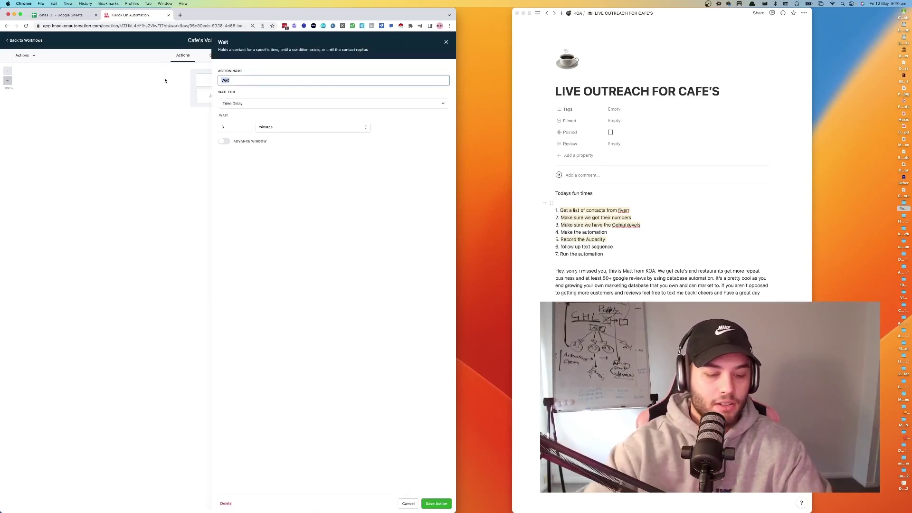
pyautogui.write('3 min delay')
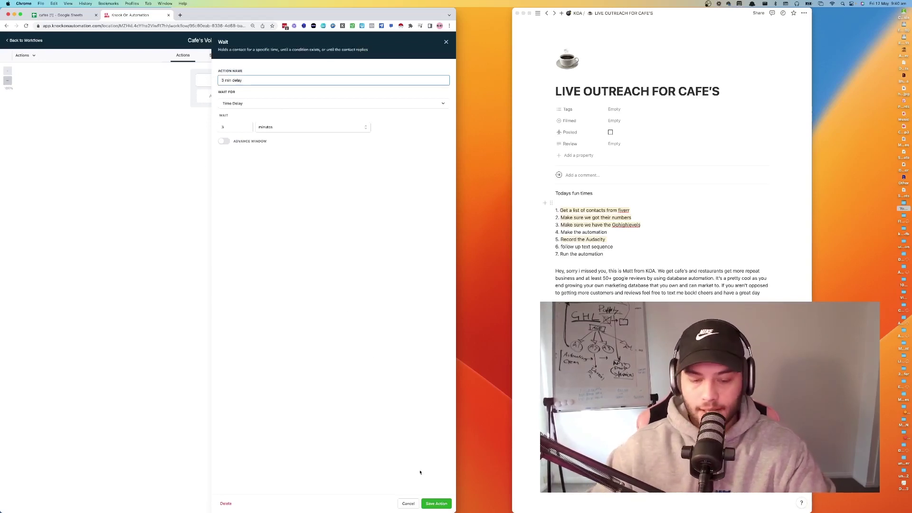
pyautogui.click(436, 503)
# - Rename the Voicemail action to "Voicemail Drops" and save it
pyautogui.click(232, 178)
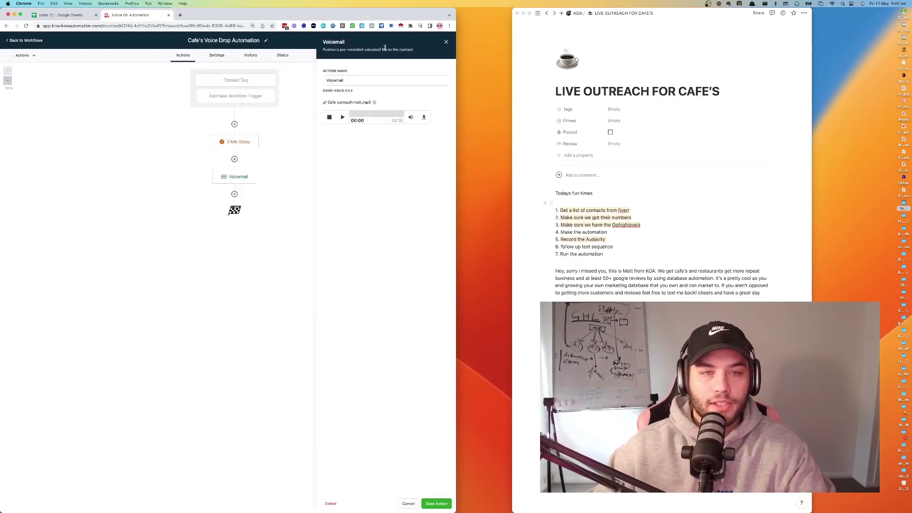
pyautogui.doubleClick(350, 83)
pyautogui.write('Voice')
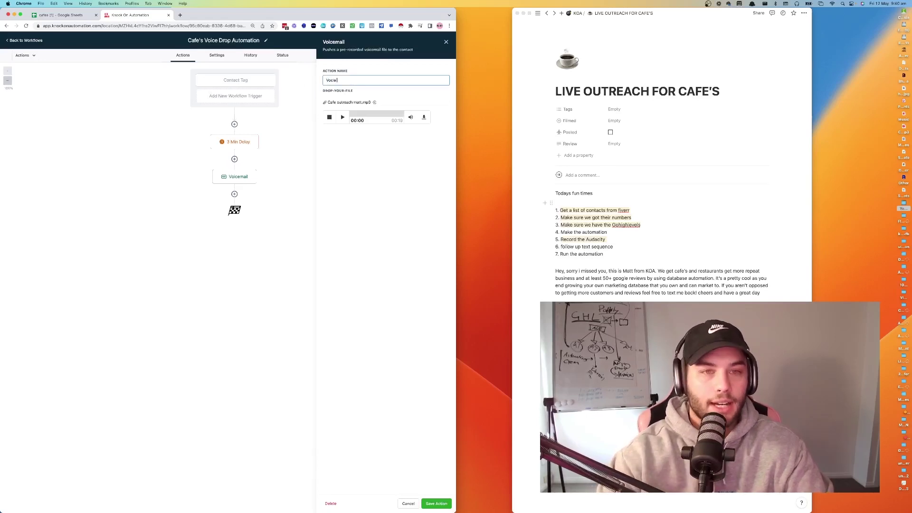
pyautogui.write('m')
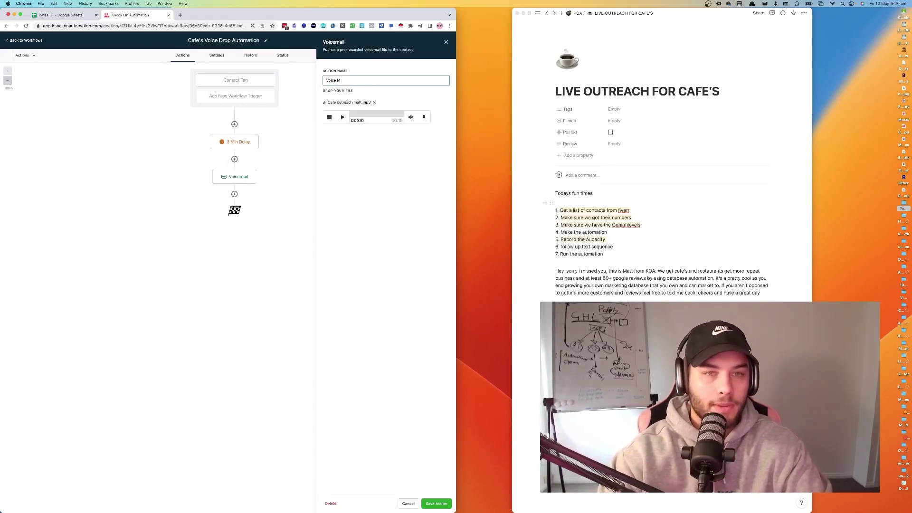
pyautogui.write('ail Drops')
pyautogui.press('Return')
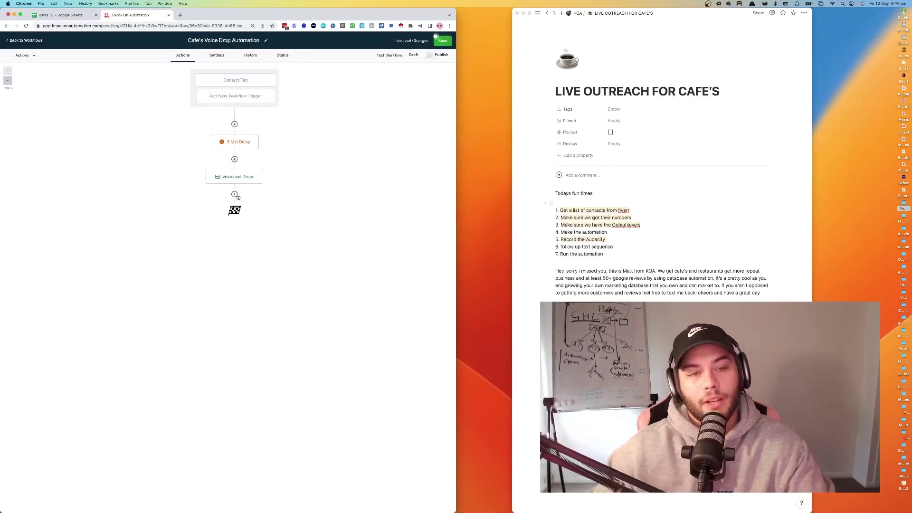
# - Add a Wait action with a time delay in minutes after the Voicemail Drops action and save it
pyautogui.click(235, 195)
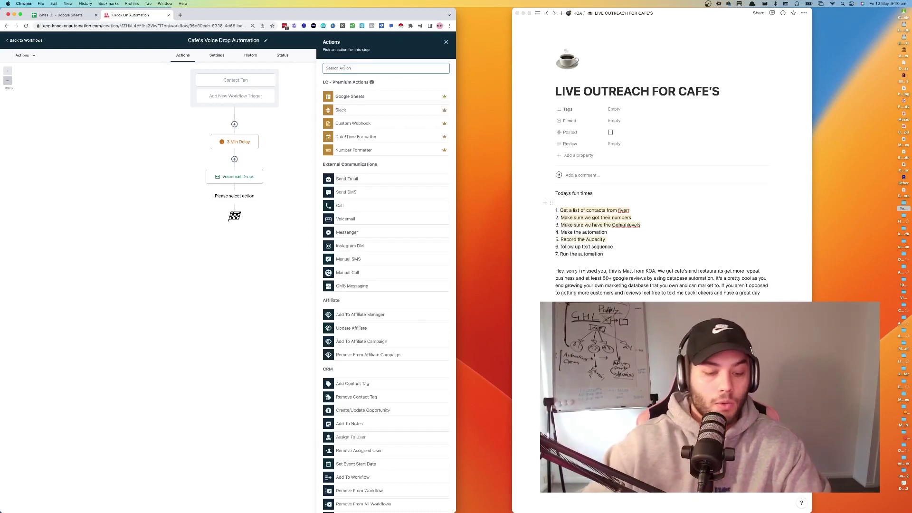
pyautogui.write('wait')
pyautogui.click(342, 95)
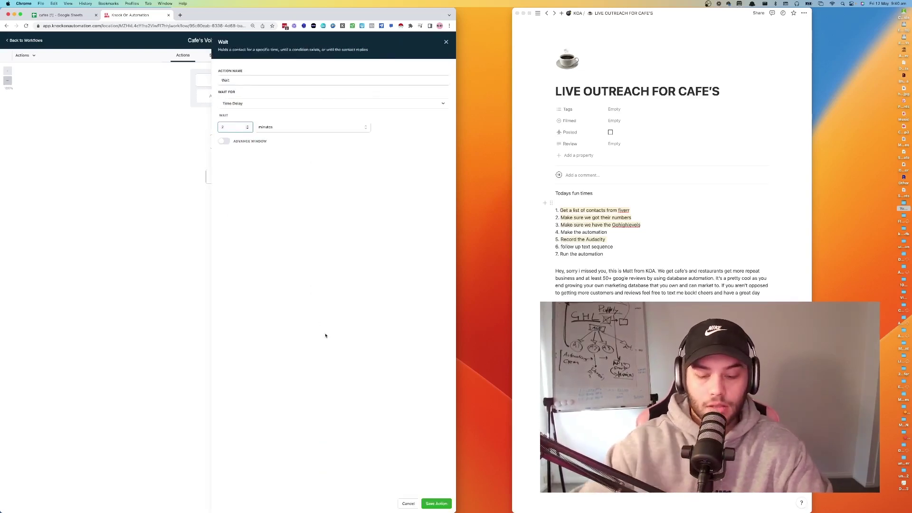
pyautogui.press('Return')
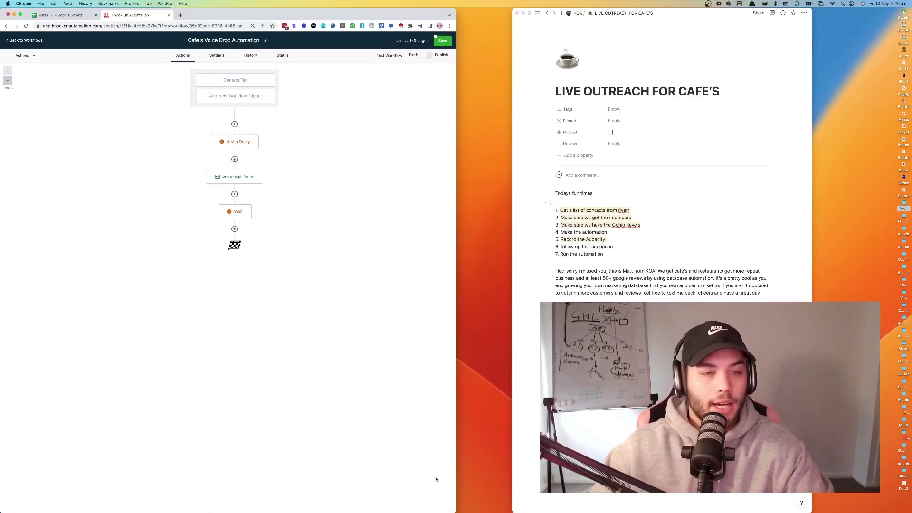
# - Rename the new Wait action below Voicemail Drops to "Wait 1 Min" and save it
pyautogui.click(234, 228)
pyautogui.click(239, 212)
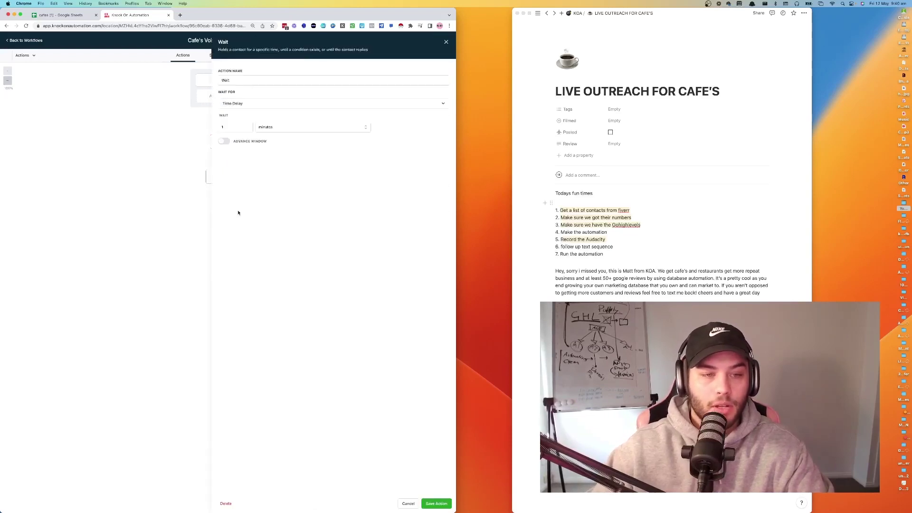
pyautogui.click(242, 79)
pyautogui.write('1 Min')
pyautogui.press('Return')
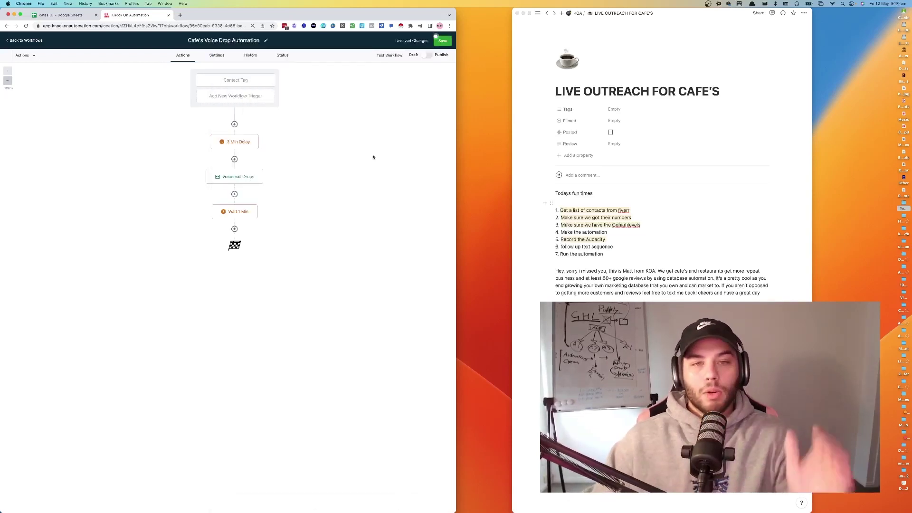
# - Add a Send SMS action after Wait 1 Min and start its message with "hey just left you a voicemail"
pyautogui.click(234, 230)
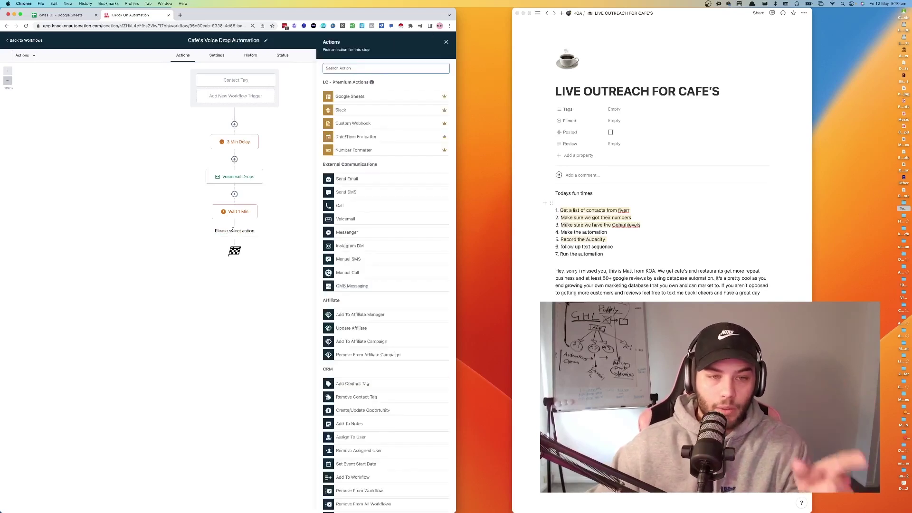
pyautogui.click(356, 193)
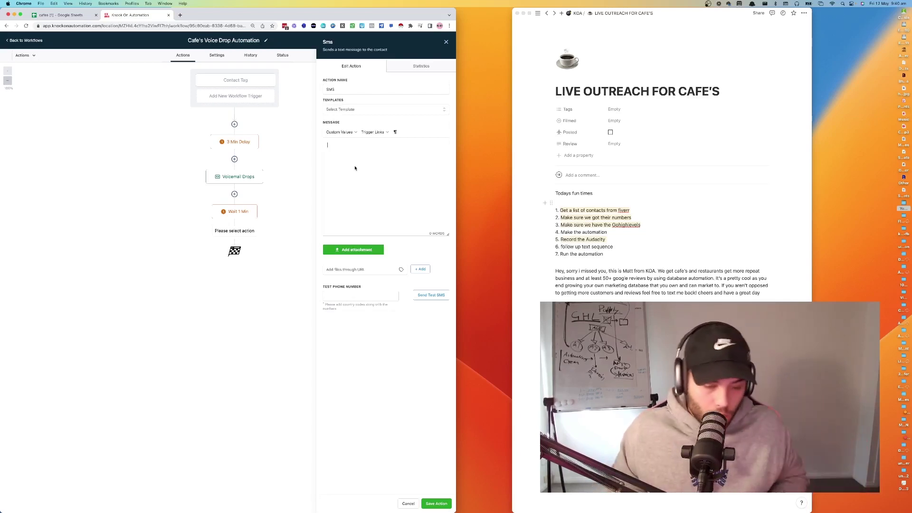
pyautogui.click(355, 168)
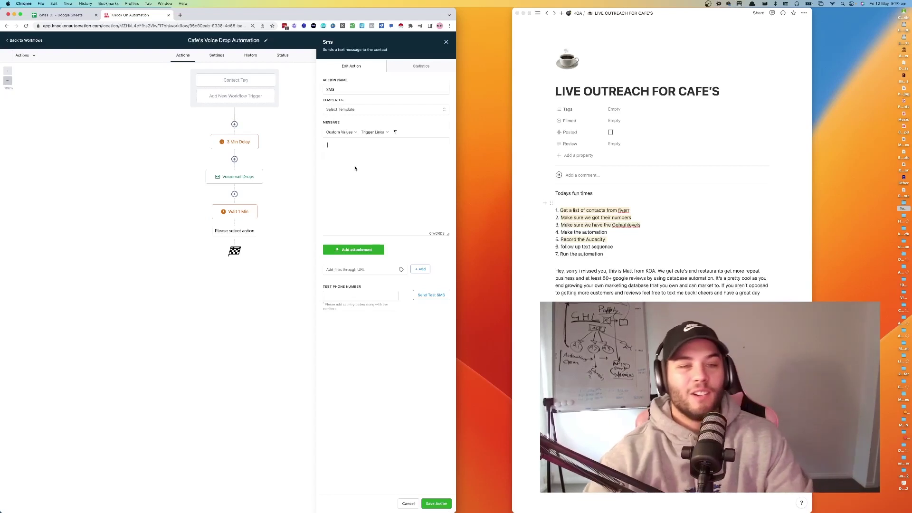
pyautogui.write('hey jus')
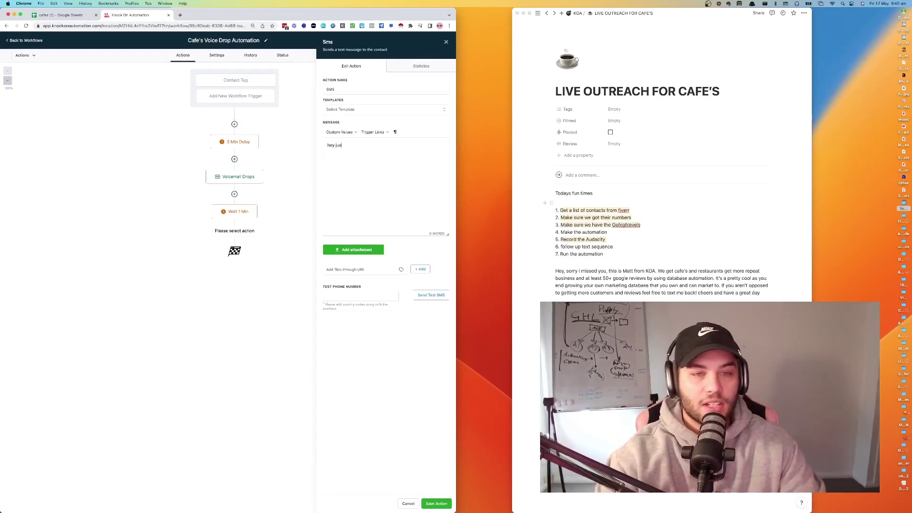
pyautogui.write('t left you a')
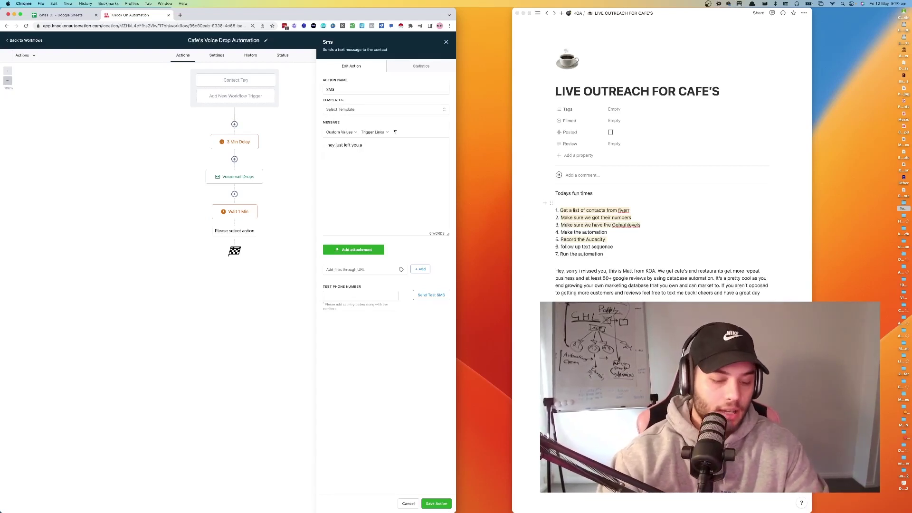
pyautogui.write(' v')
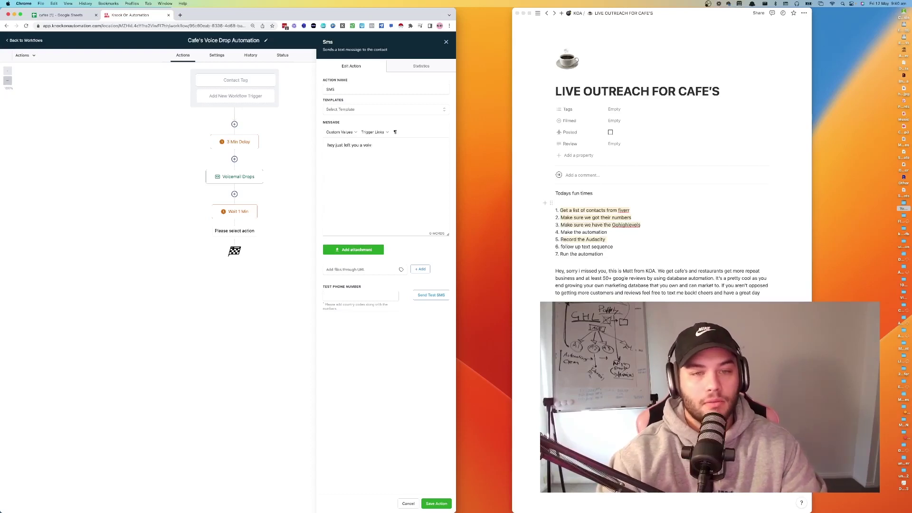
pyautogui.write('micemail')
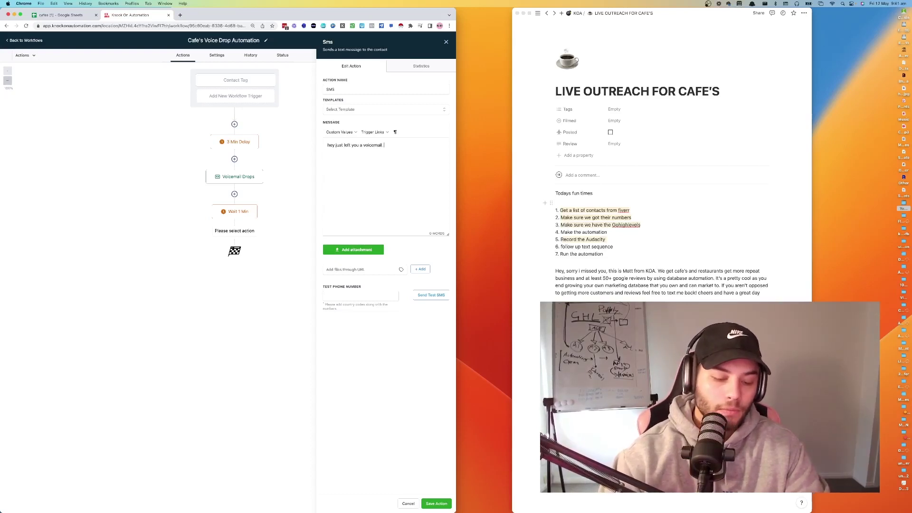
# - Continue the SMS message with "was just about our services and how we can help you, give it"
pyautogui.write(', was just about')
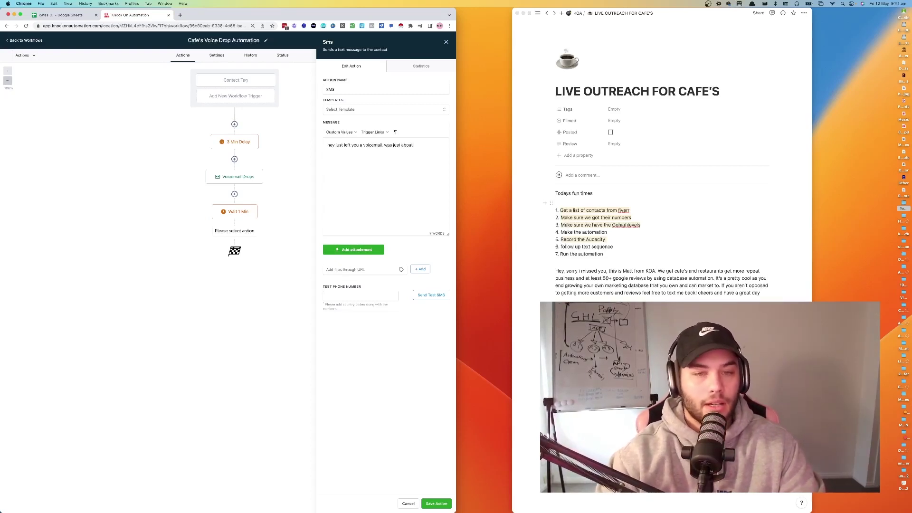
pyautogui.write(' our serv')
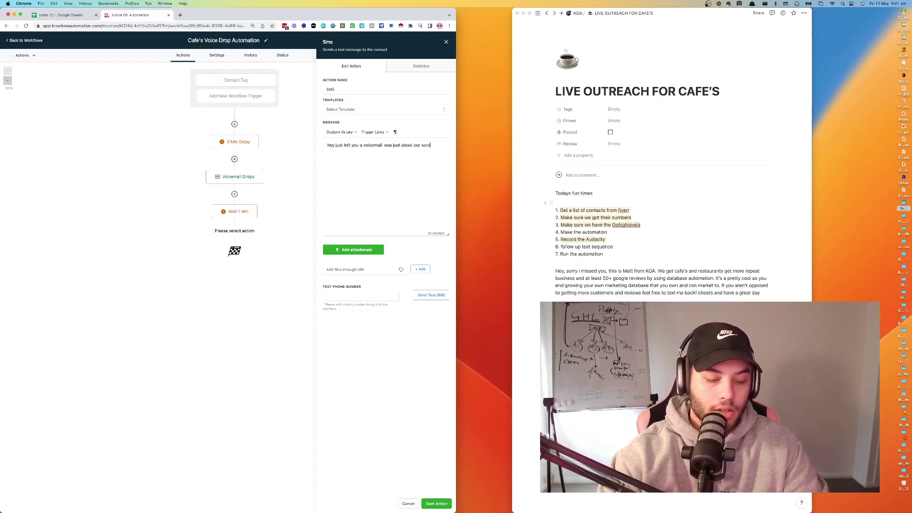
pyautogui.write('ices and how we')
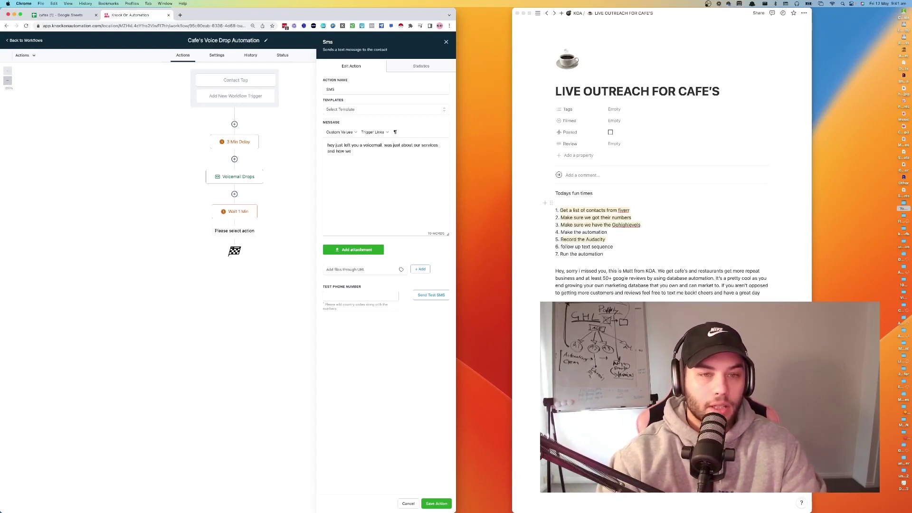
pyautogui.write(' can help you, give it ')
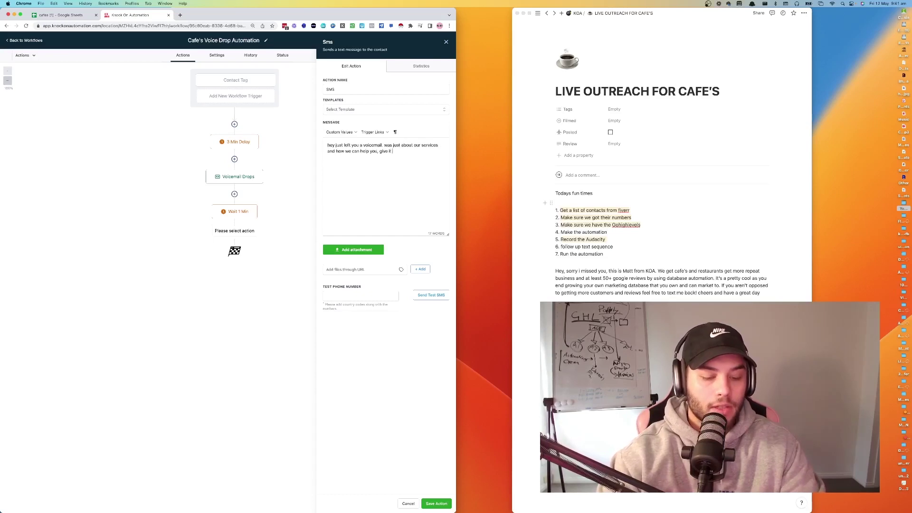
# - Finish the SMS message with "a listen if you're looking to get more reviews on google." and save the action
pyautogui.write('a listen if your')
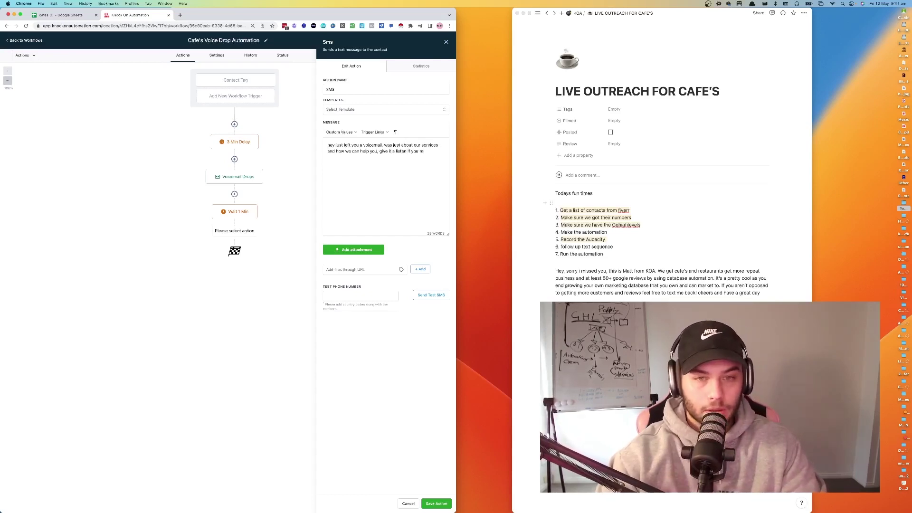
pyautogui.write(' looking to get')
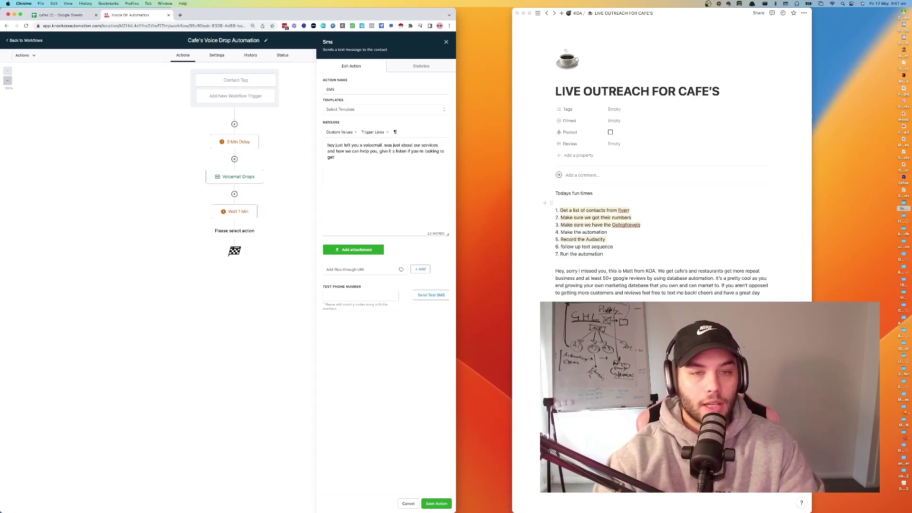
pyautogui.write(' more sale')
pyautogui.press('BackSpace')
pyautogui.press('BackSpace')
pyautogui.press('BackSpace')
pyautogui.press('BackSpace')
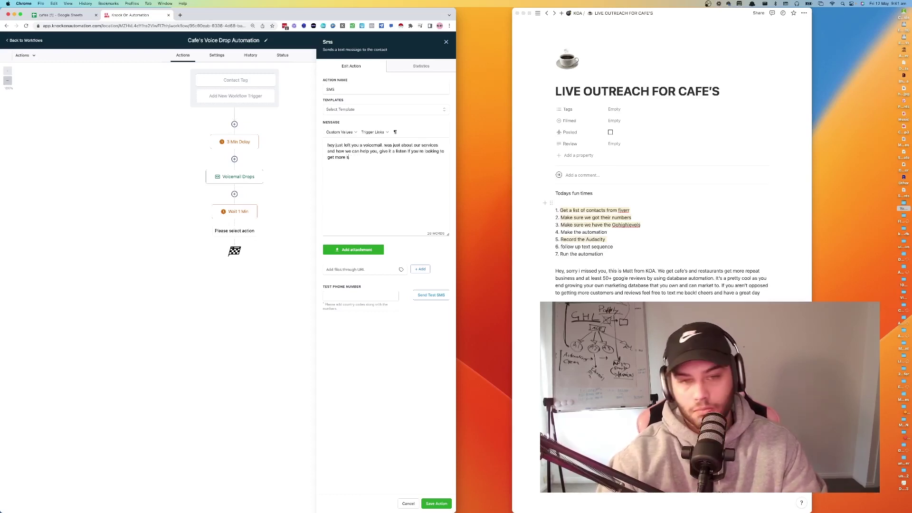
pyautogui.write('eviews on google.')
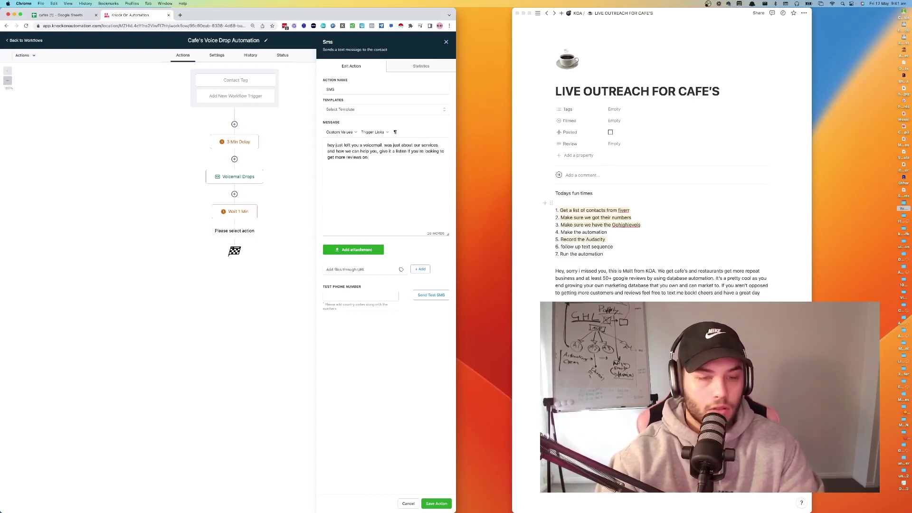
pyautogui.click(436, 504)
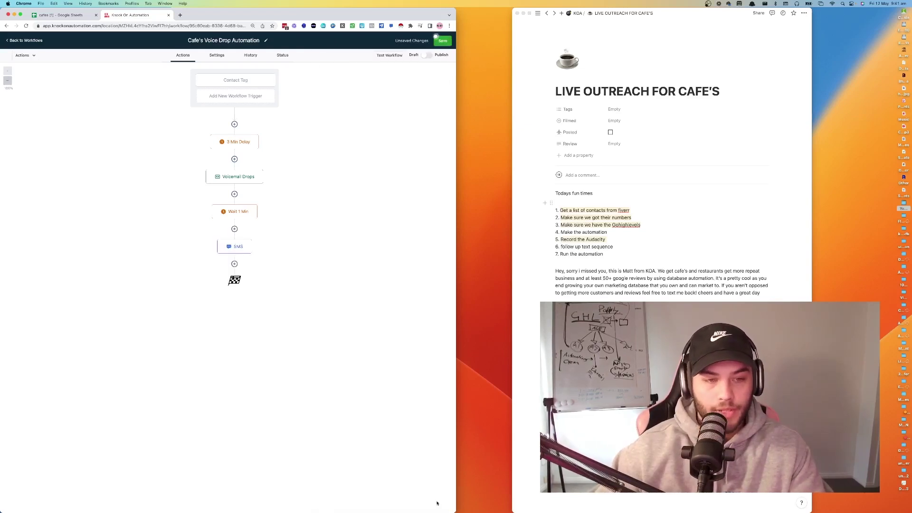
# - Add another Wait action after the SMS action and save it
pyautogui.click(234, 229)
pyautogui.write('wait')
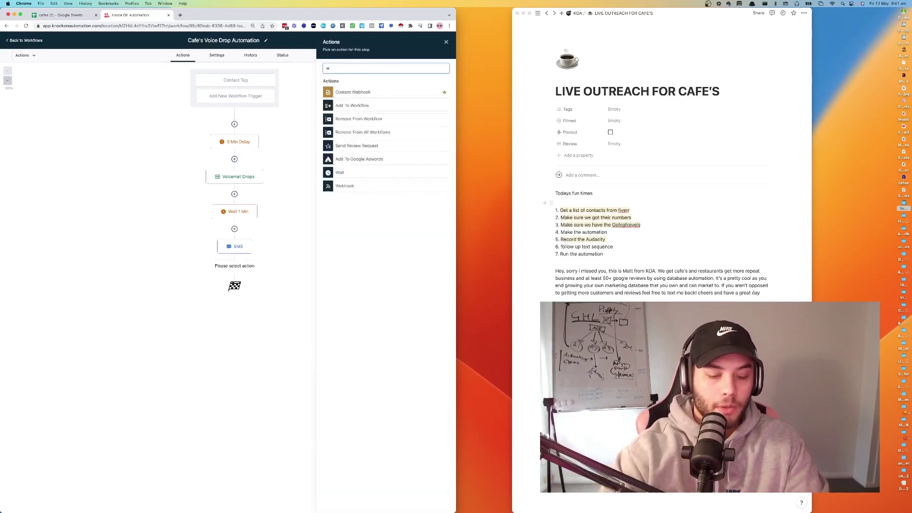
pyautogui.click(346, 96)
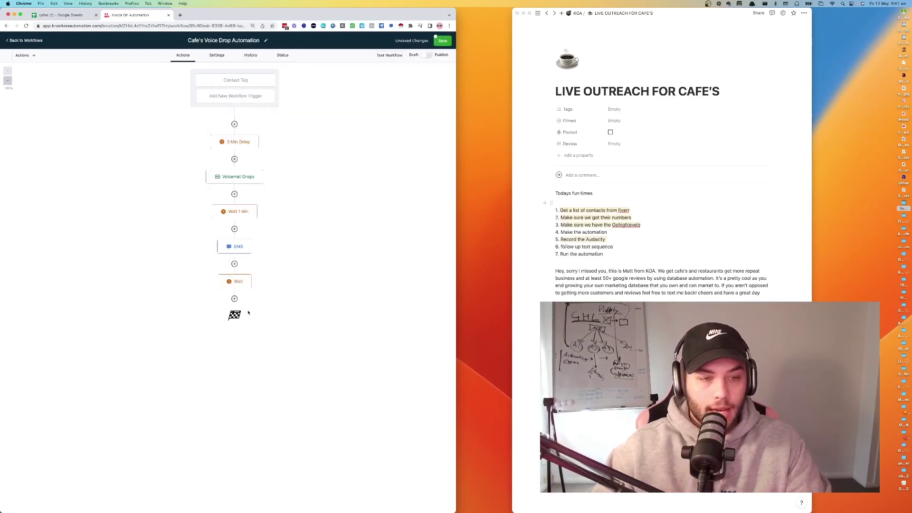
# - Add an SMS action after the last Wait with the message "hey just wondering if you got my message" and save the action
pyautogui.click(235, 300)
pyautogui.click(347, 192)
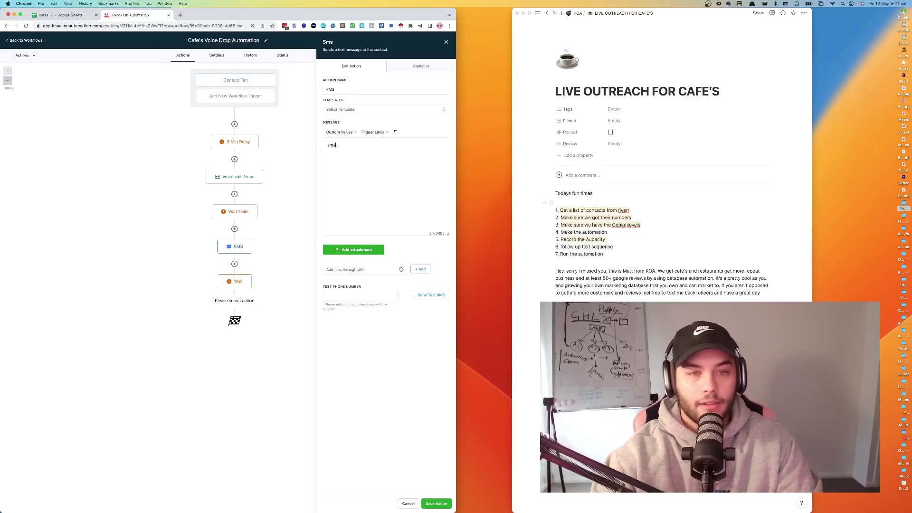
pyautogui.write('st')
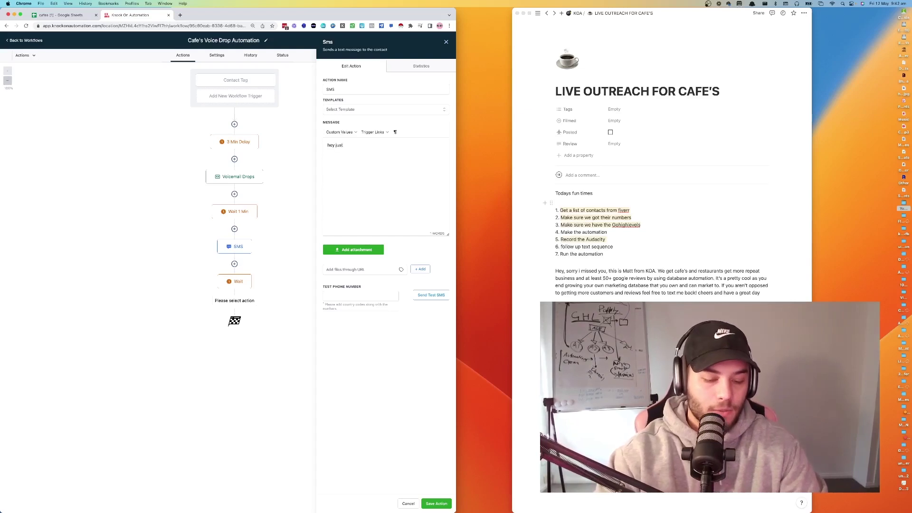
pyautogui.write('wondering if you got')
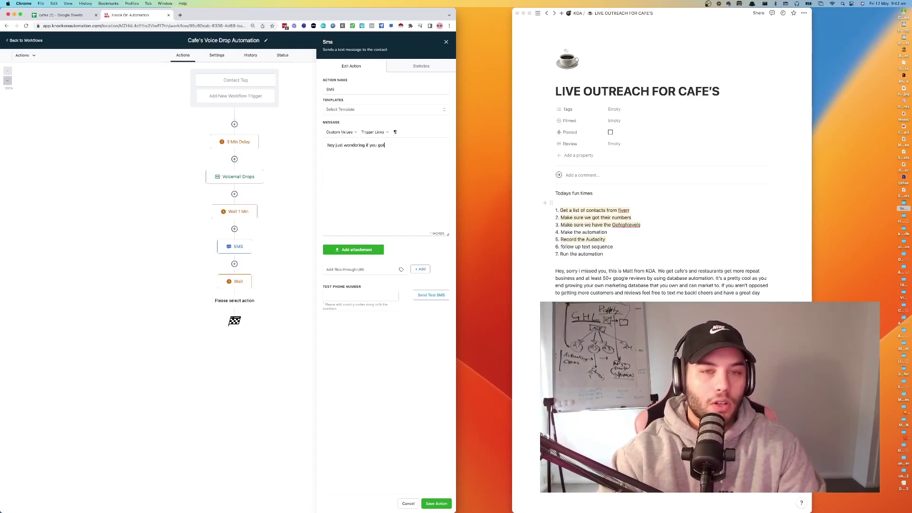
pyautogui.write(' my message')
pyautogui.click(437, 504)
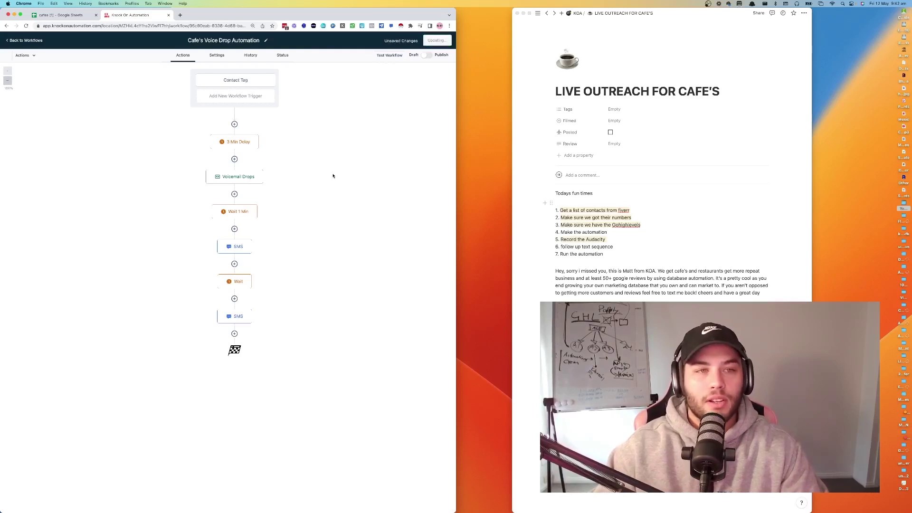
# - Rename the Contact Tag trigger to "Contact Tag with voicedrops" and save the trigger
pyautogui.click(236, 80)
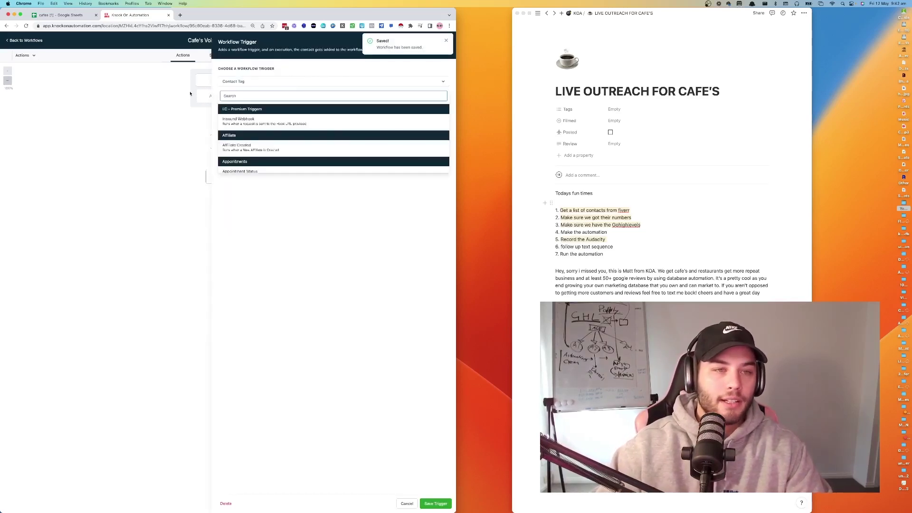
pyautogui.write('voicedrops')
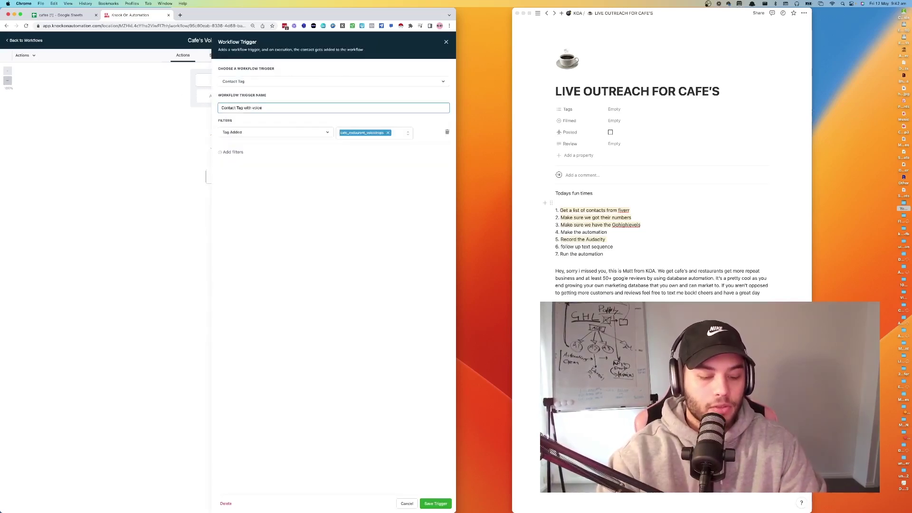
pyautogui.click(421, 504)
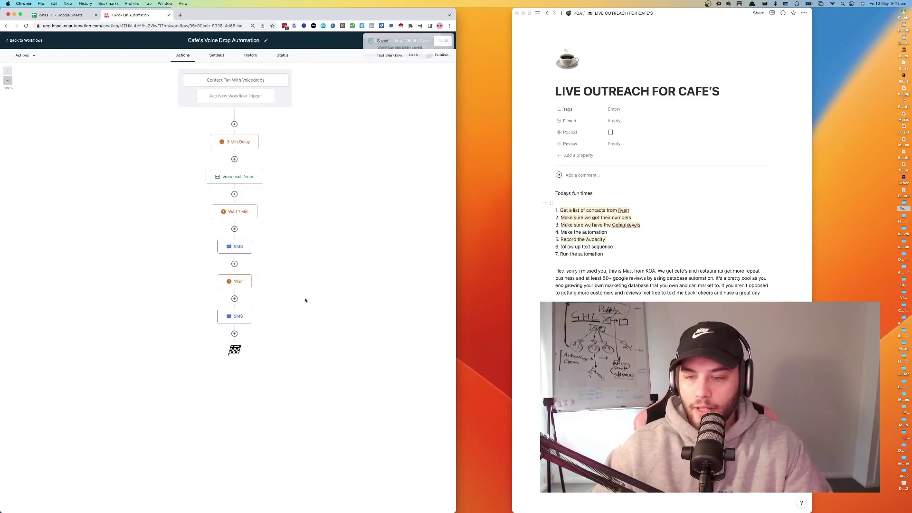
# - Highlight "Make the automation" and "follow up text sequence" as completed in the Notion checklist
pyautogui.click(590, 234)
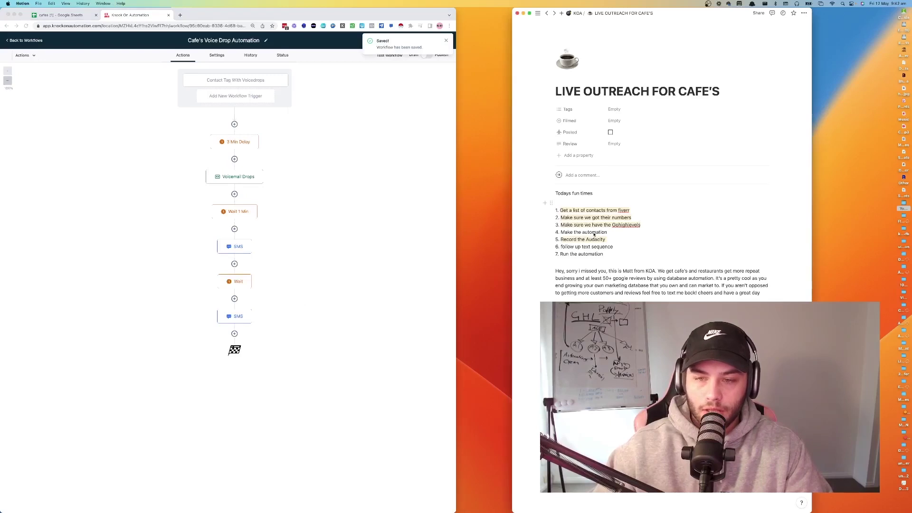
pyautogui.tripleClick(590, 233)
pyautogui.moveTo(616, 247); pyautogui.dragTo(570, 248)
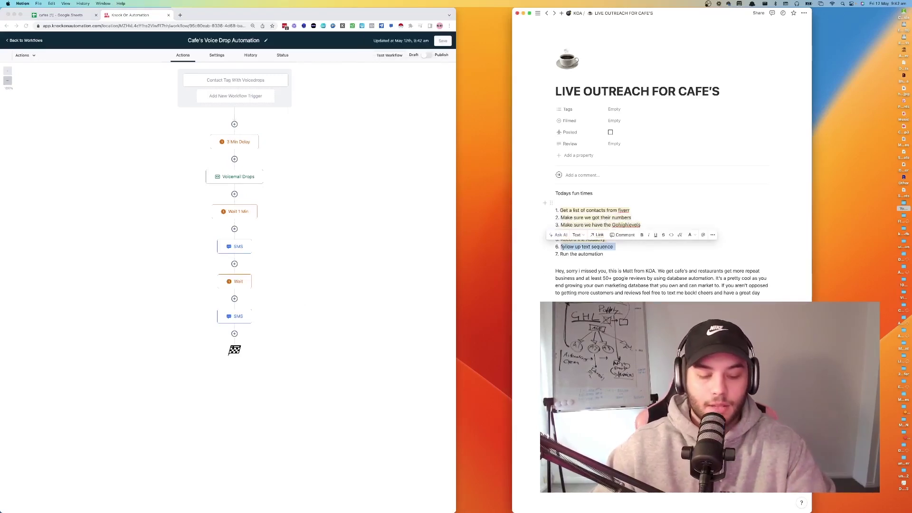
pyautogui.click(592, 254)
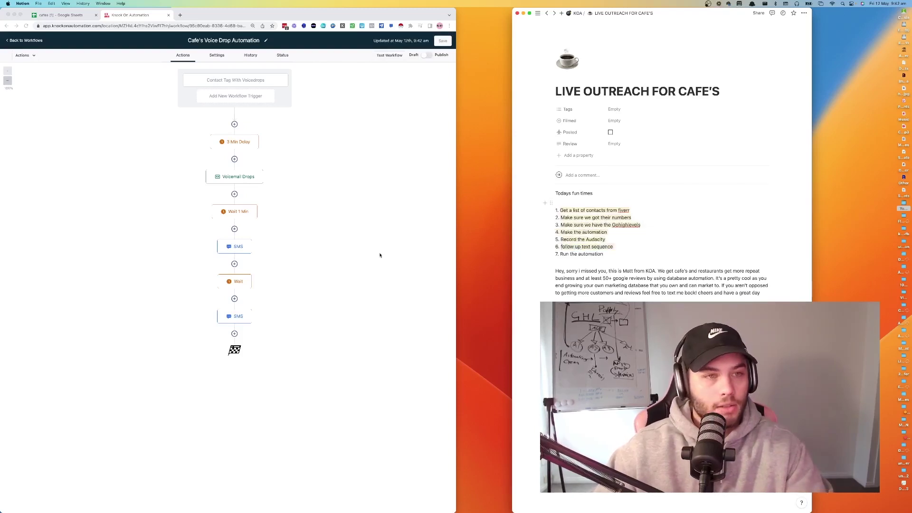
# - Leave the workflow editor and open the Restaurants Cafes Melbourne smart list in the contacts
pyautogui.click(31, 41)
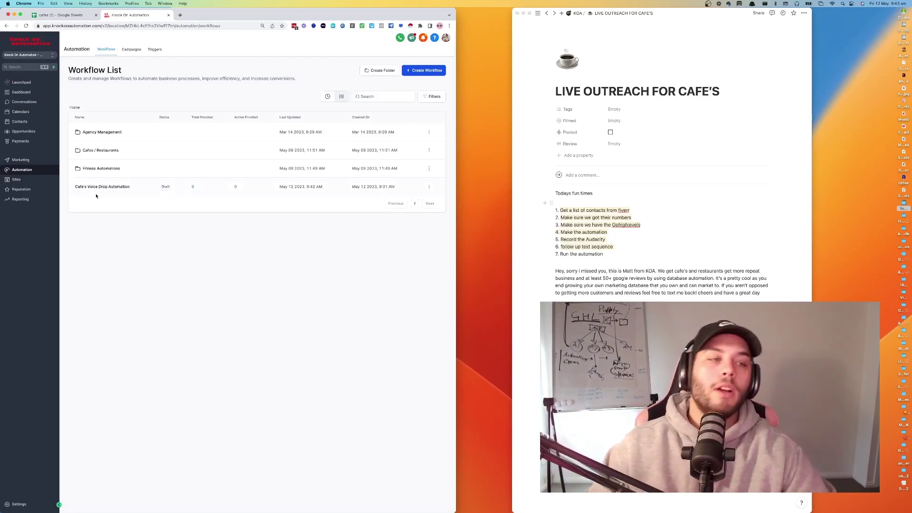
pyautogui.click(20, 122)
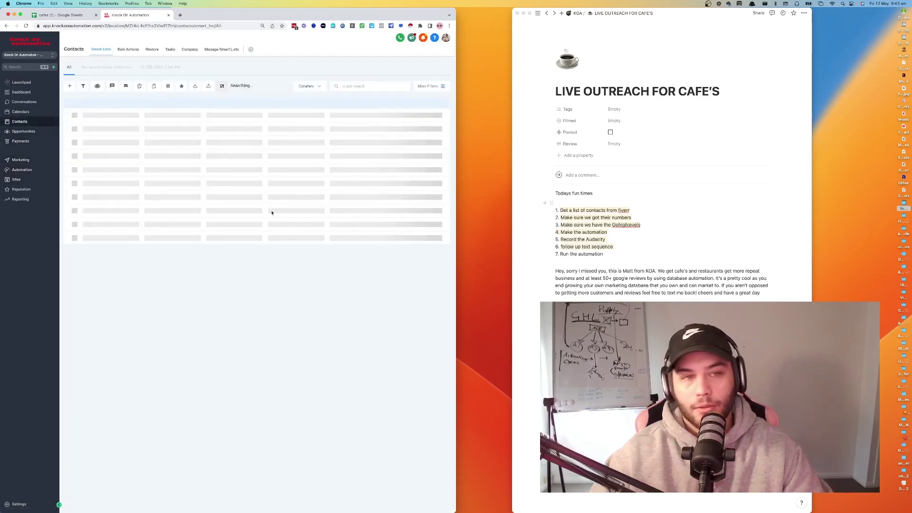
pyautogui.click(116, 69)
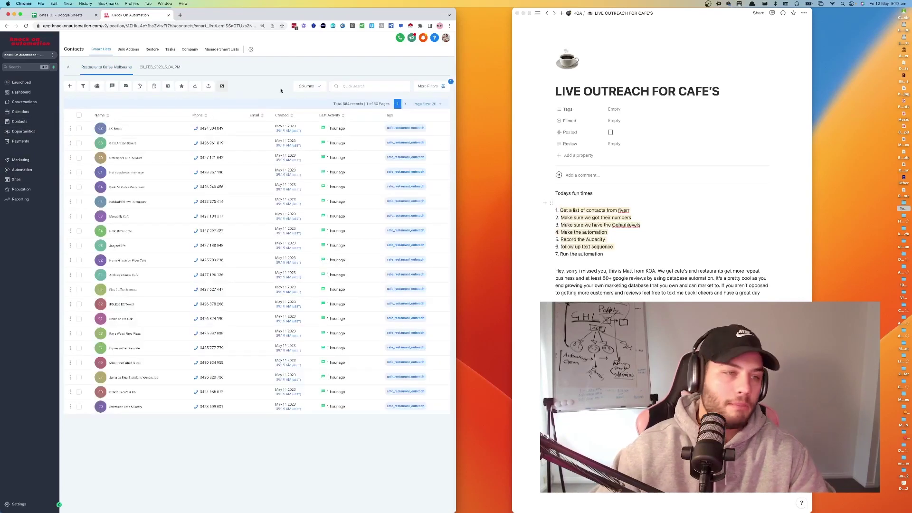
pyautogui.click(427, 86)
pyautogui.click(446, 65)
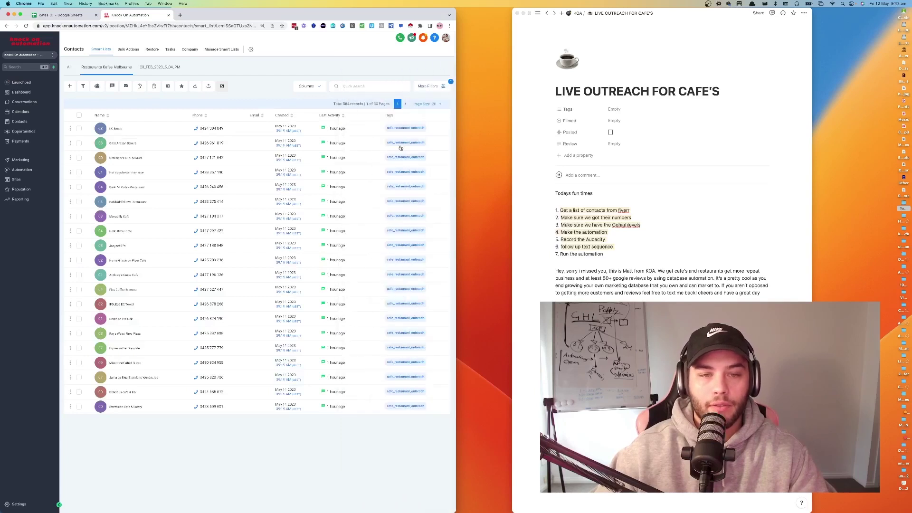
# - Filter the smart list to contacts whose Tag is not cafe_restaurant_outreach and apply the filter
pyautogui.click(431, 86)
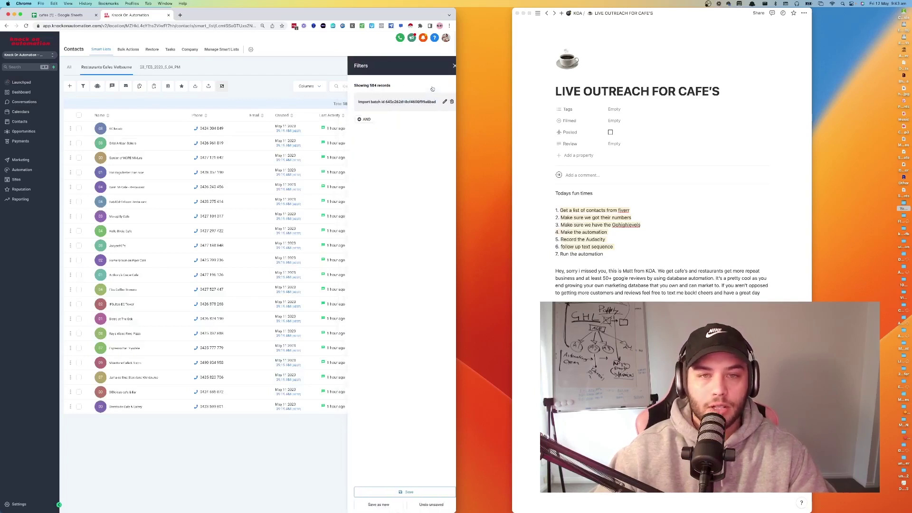
pyautogui.click(357, 122)
pyautogui.click(381, 95)
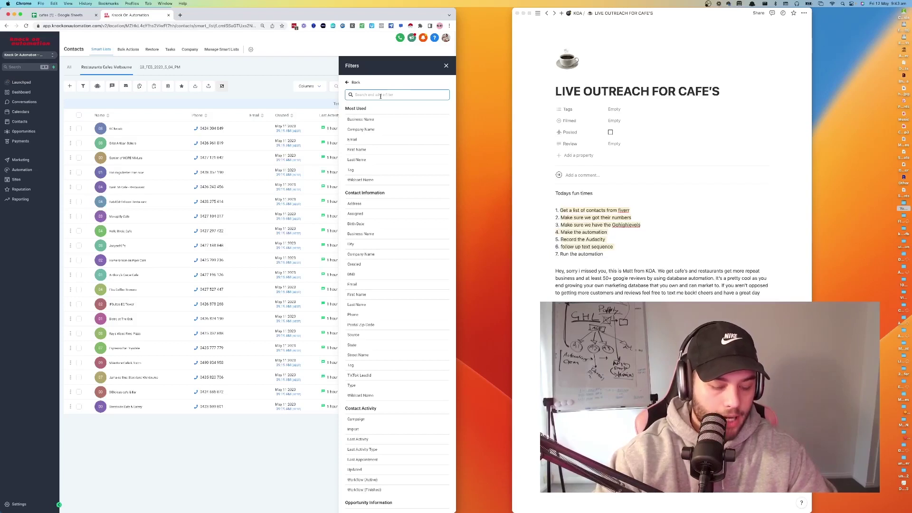
pyautogui.write('tag')
pyautogui.click(355, 164)
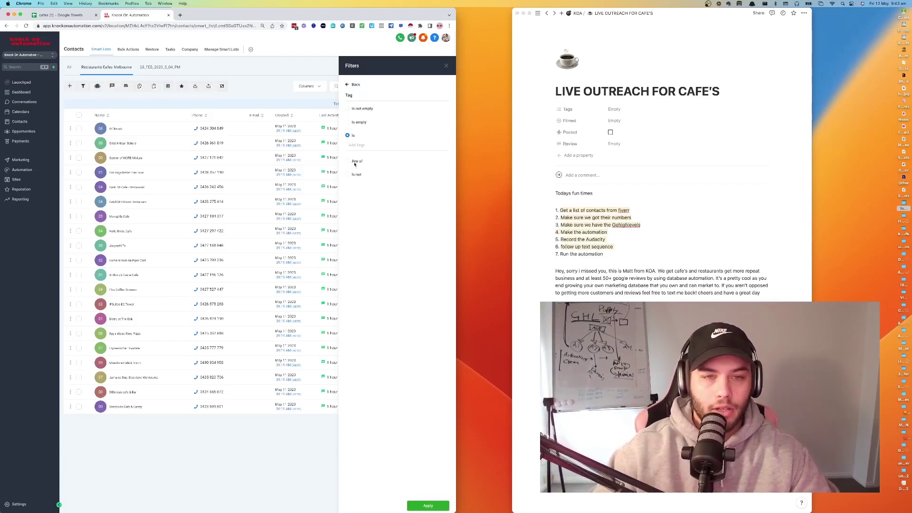
pyautogui.click(356, 174)
pyautogui.write('cafe')
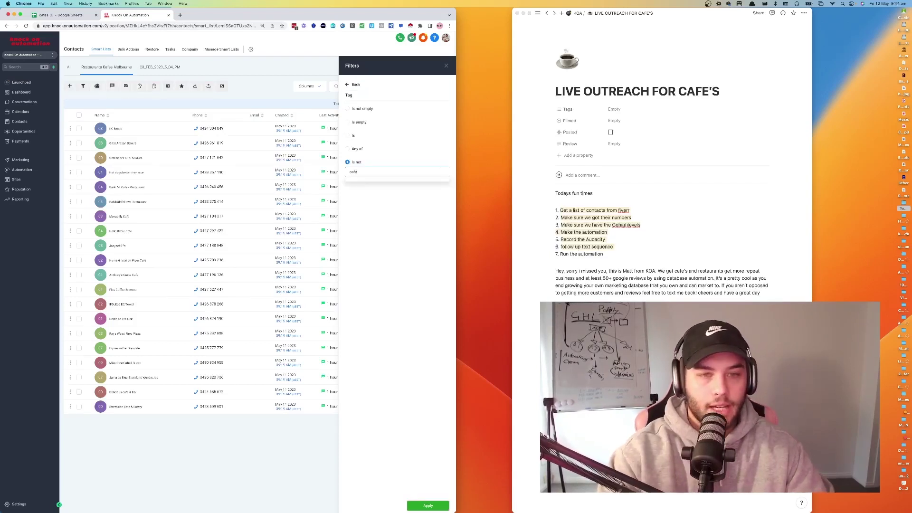
pyautogui.click(382, 192)
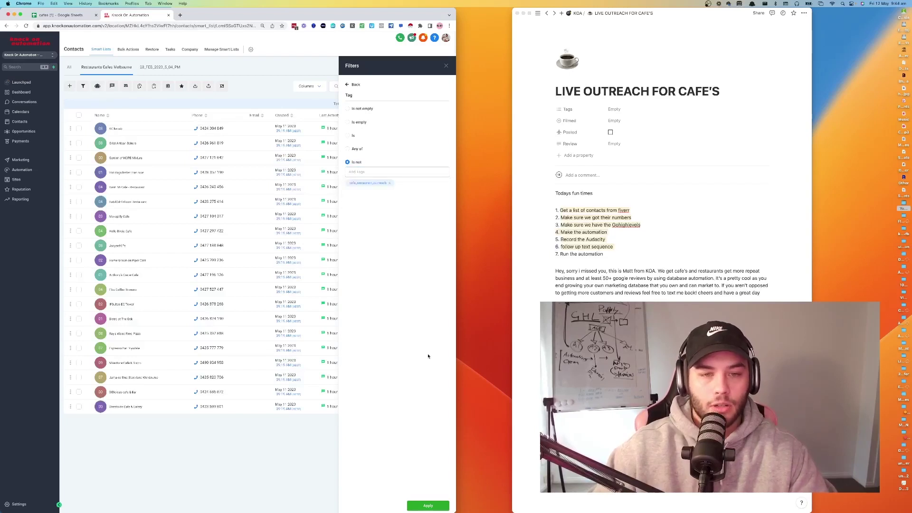
pyautogui.click(428, 505)
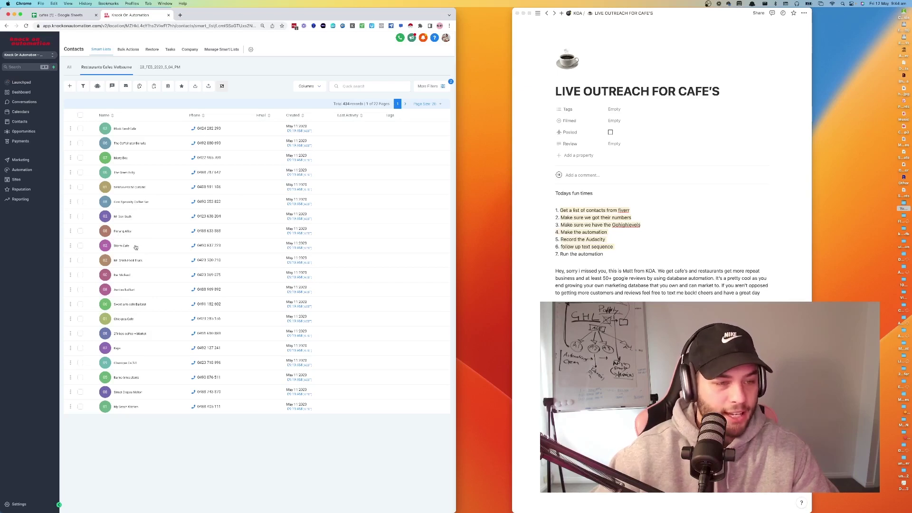
# - Select all contacts on this page and add the cafe_restaurant_voicedrops tag with the action description "First 20 Voicedrops"
pyautogui.click(80, 115)
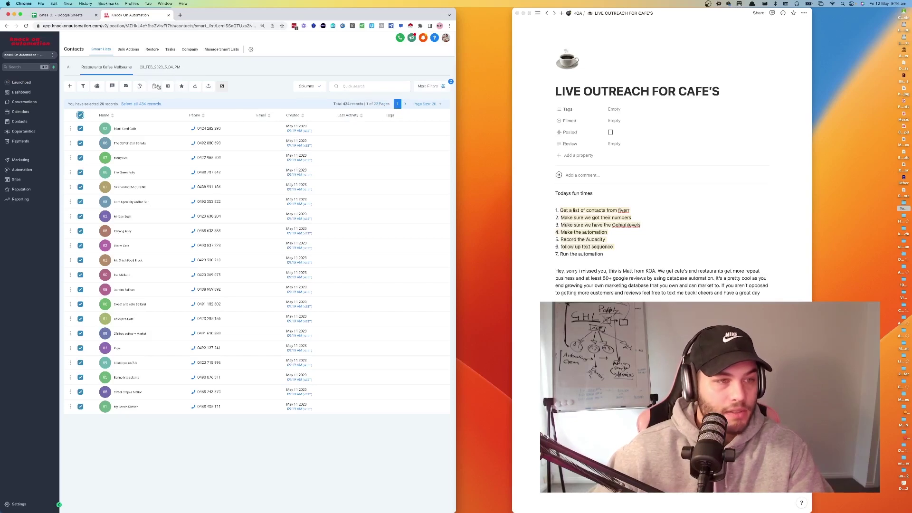
pyautogui.click(221, 86)
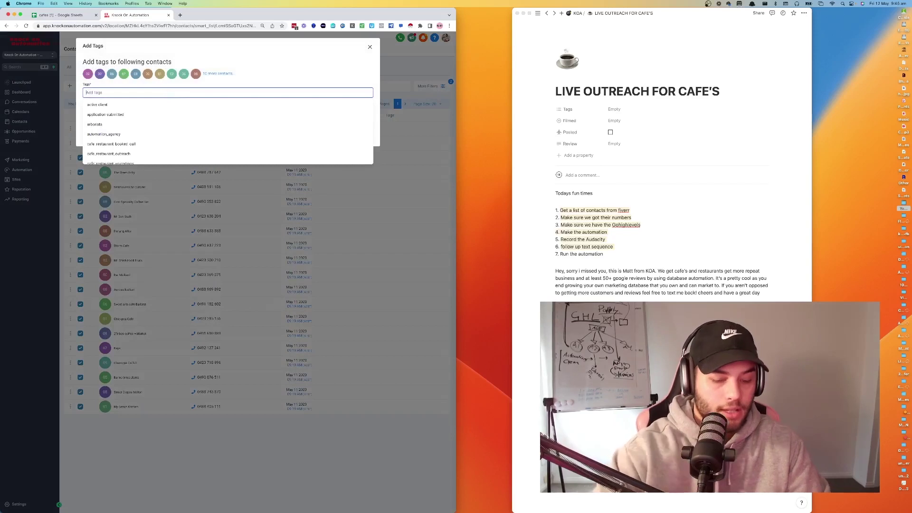
pyautogui.write('cafe')
pyautogui.click(113, 123)
pyautogui.click(113, 116)
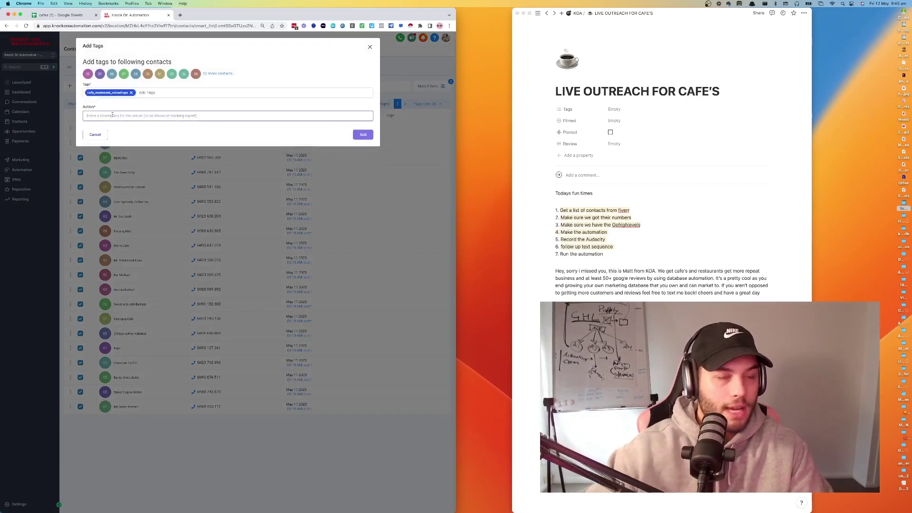
pyautogui.write('First 20 Voicedrops')
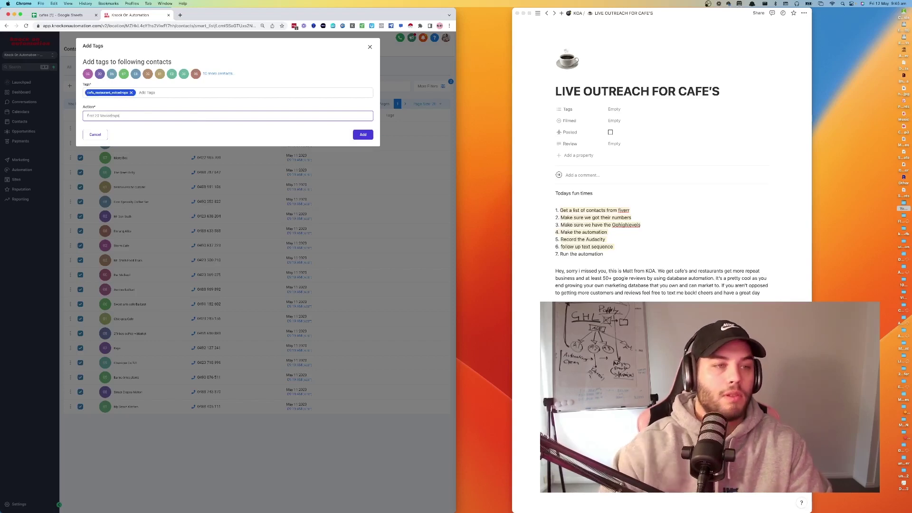
pyautogui.press('Return')
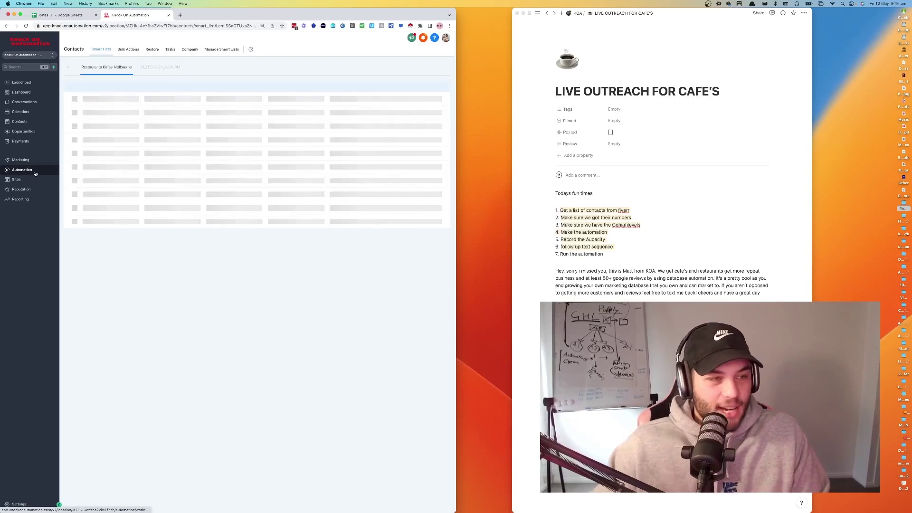
# - Return to the workflow list and highlight "Run the automation" as completed in the Notion checklist
pyautogui.click(35, 172)
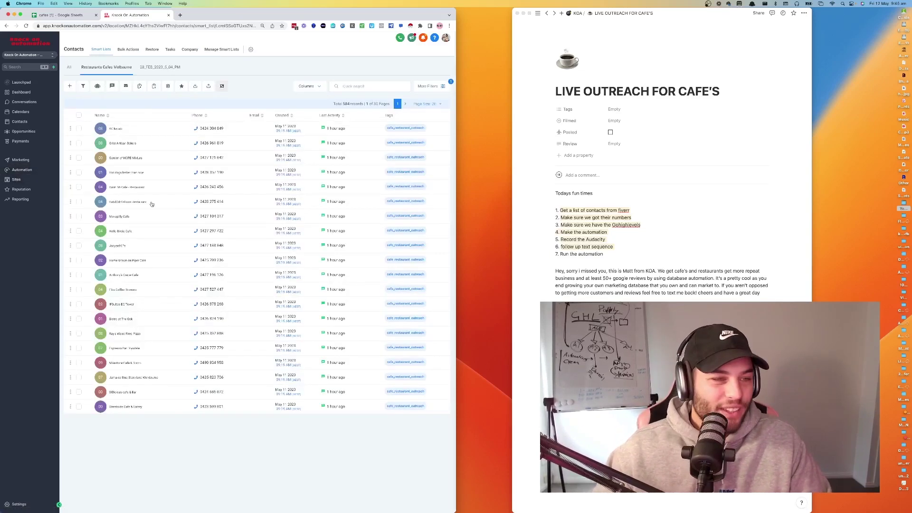
pyautogui.click(32, 171)
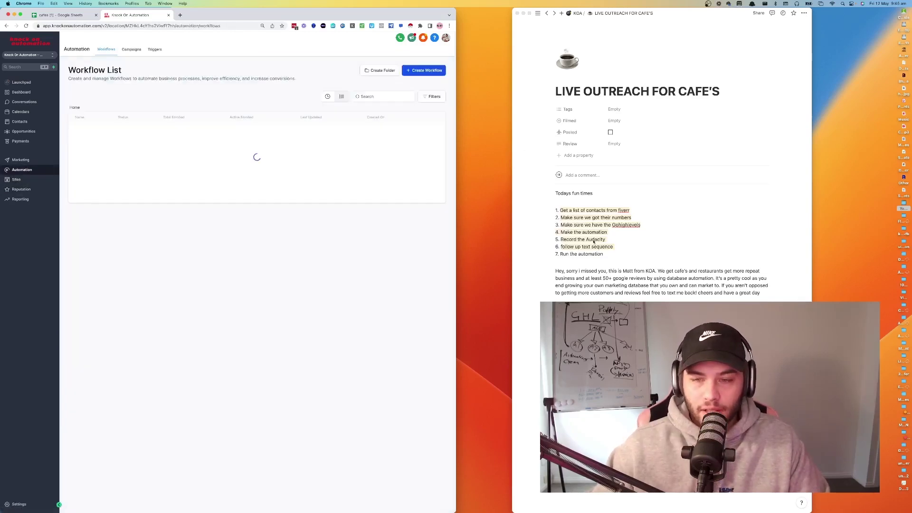
pyautogui.moveTo(604, 255); pyautogui.dragTo(550, 251)
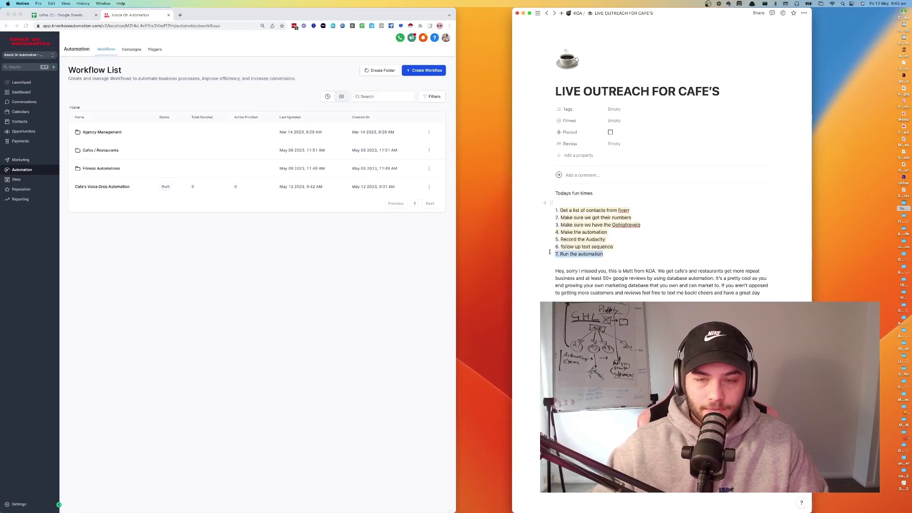
# - Open the Cafe's Voice Drop Automation workflow, switch it from Draft to Publish and save it
pyautogui.click(117, 189)
pyautogui.click(117, 187)
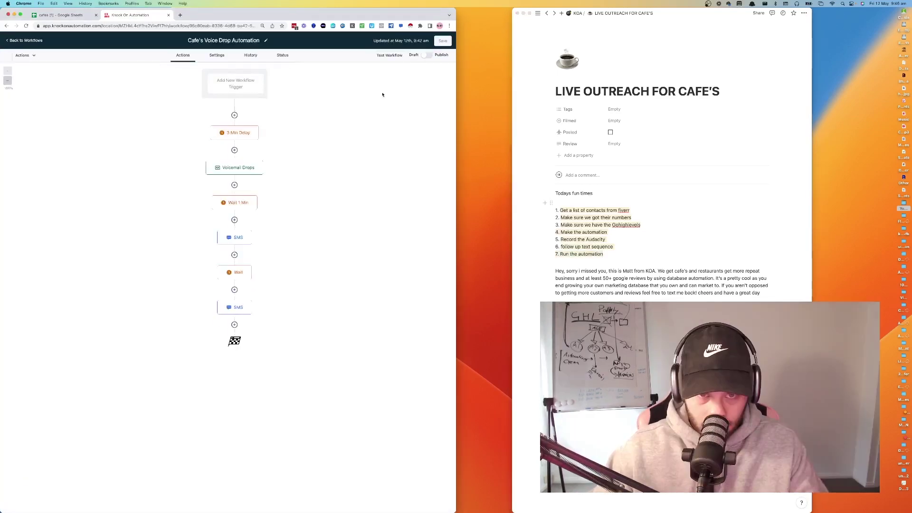
pyautogui.click(443, 40)
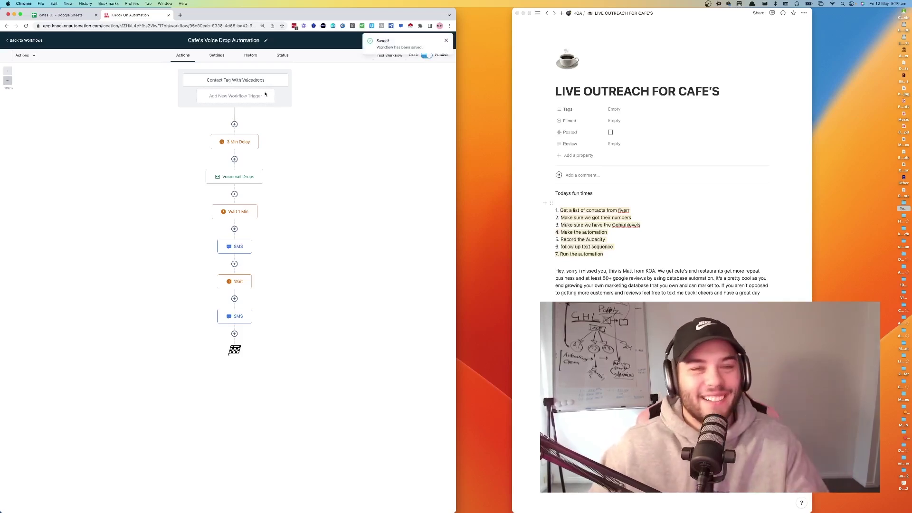
# - Open the Restaurants Cafes Melbourne smart list and filter it to contacts whose Tag is cafe_restaurant_voicedrops
pyautogui.click(26, 41)
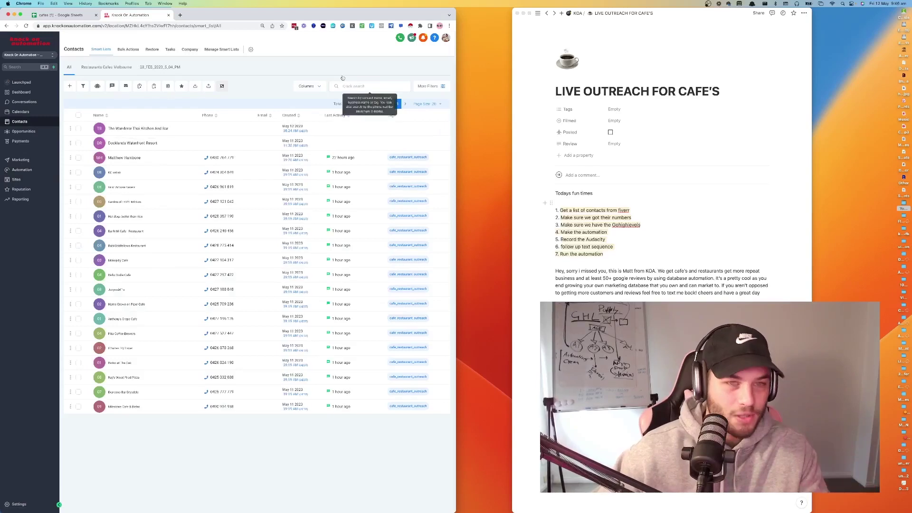
pyautogui.click(106, 67)
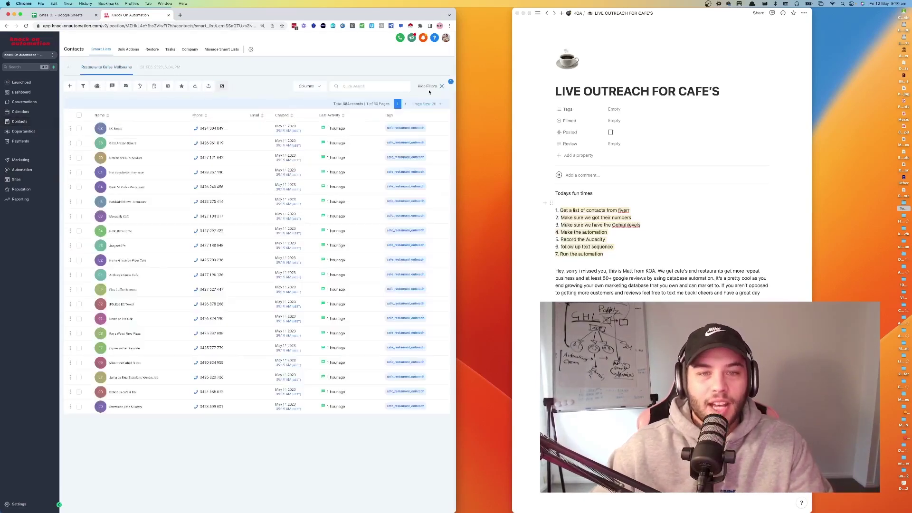
pyautogui.click(428, 88)
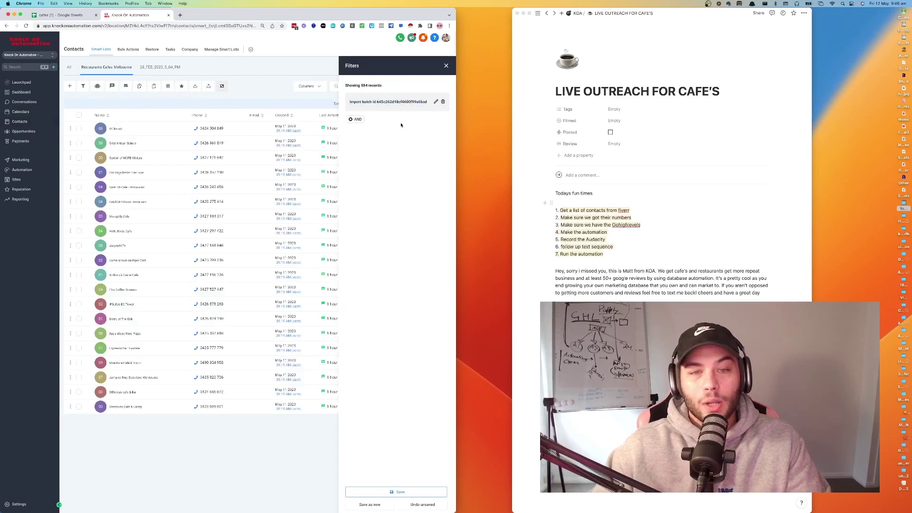
pyautogui.click(356, 120)
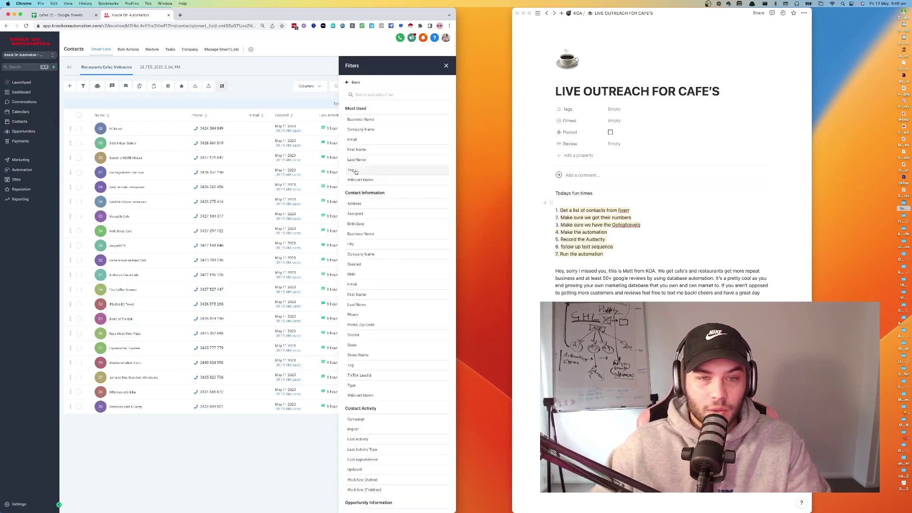
pyautogui.click(356, 171)
pyautogui.click(348, 136)
pyautogui.click(378, 144)
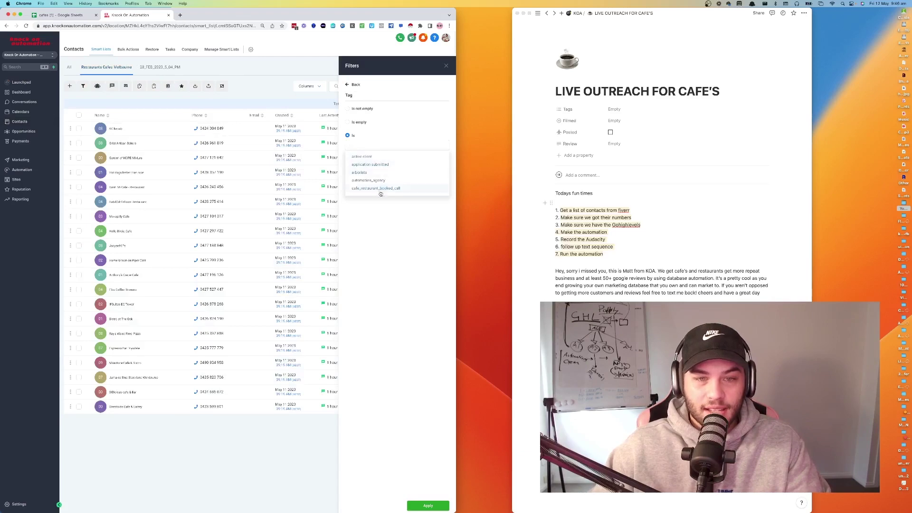
pyautogui.write('cafe')
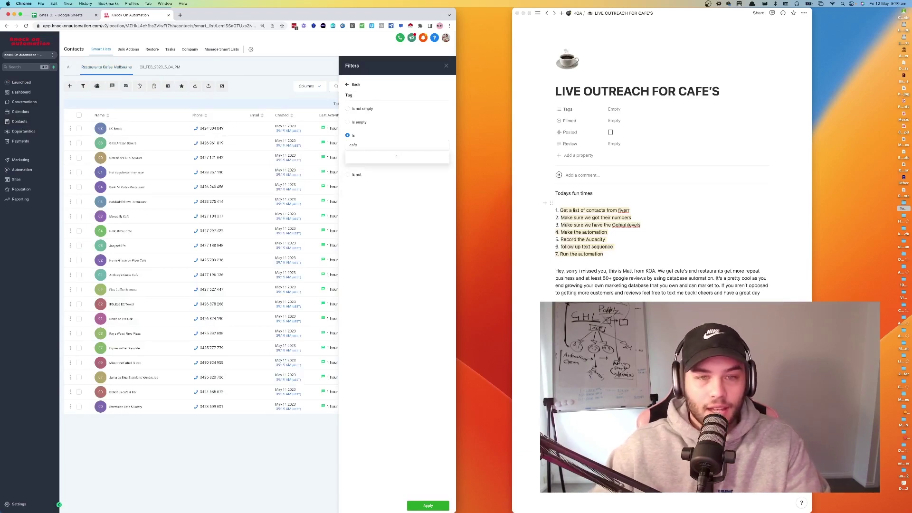
pyautogui.press('Return')
pyautogui.click(428, 505)
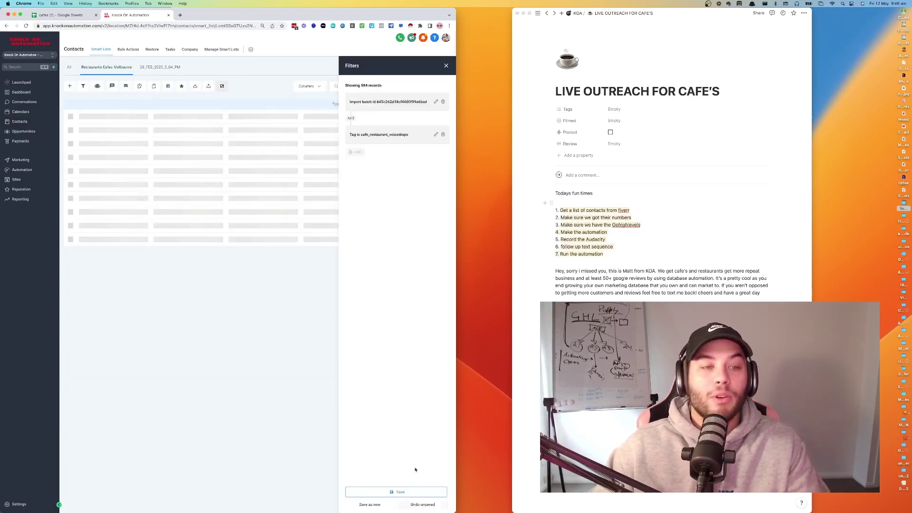
pyautogui.click(446, 66)
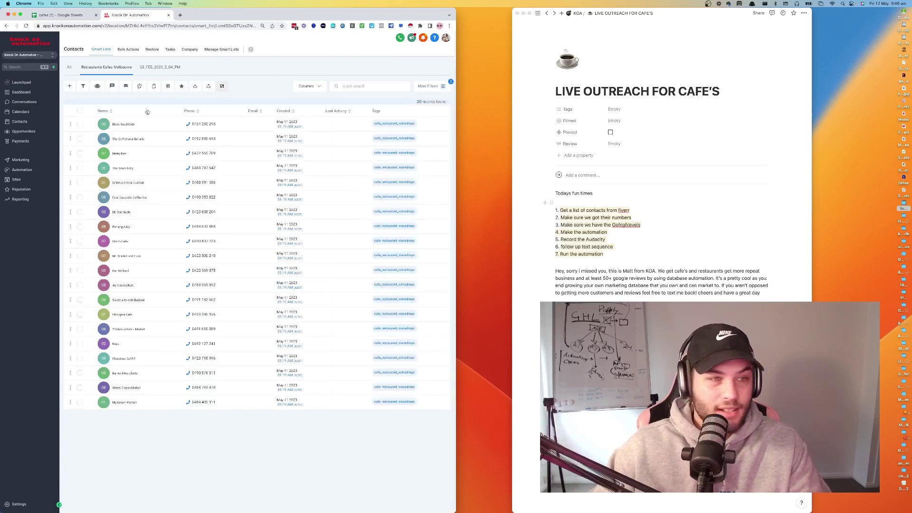
# - Remove the cafe_restaurant_voicedrops tag from all listed contacts with the action description "asdasfd", and add the same tag back to them
pyautogui.click(80, 111)
pyautogui.click(153, 88)
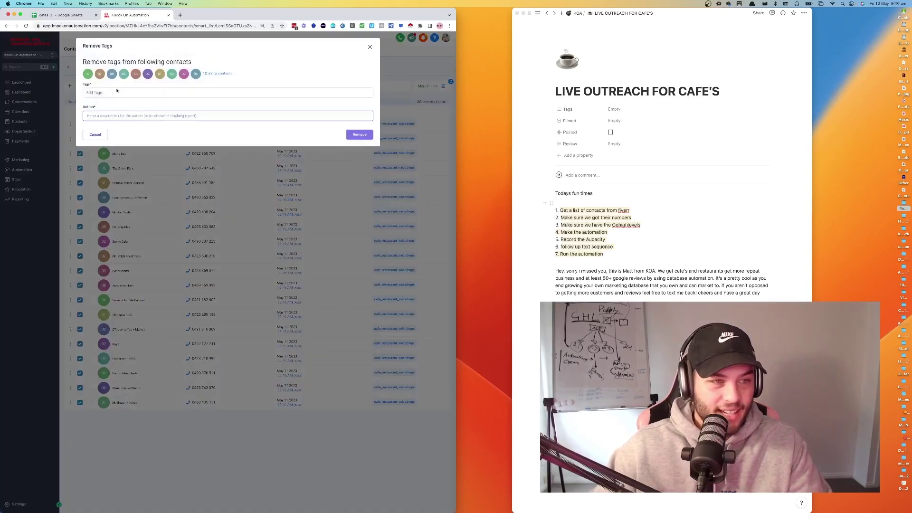
pyautogui.click(143, 92)
pyautogui.write('cafe')
pyautogui.click(103, 124)
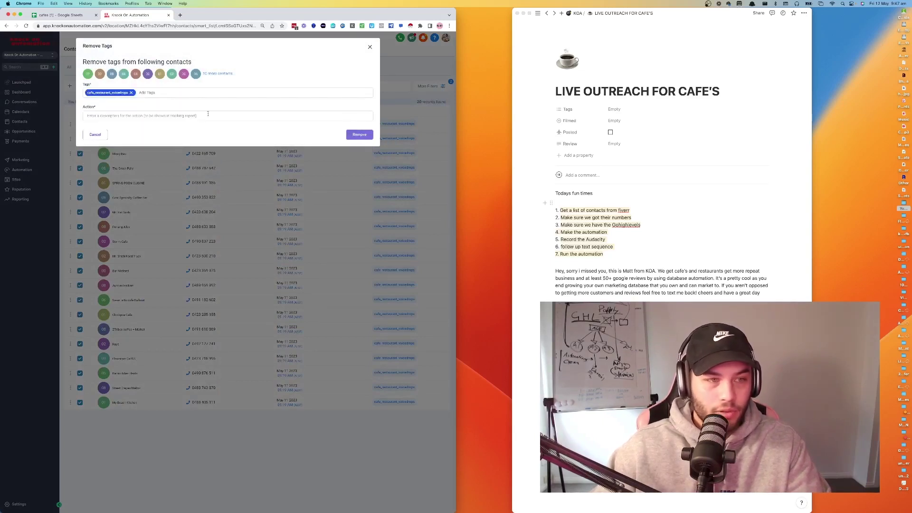
pyautogui.click(95, 115)
pyautogui.write('asdasfd')
pyautogui.click(359, 134)
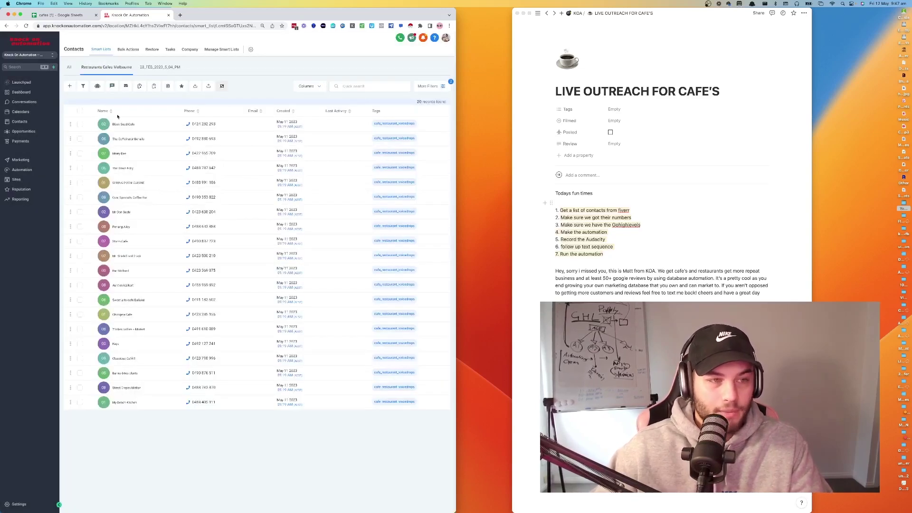
pyautogui.click(80, 111)
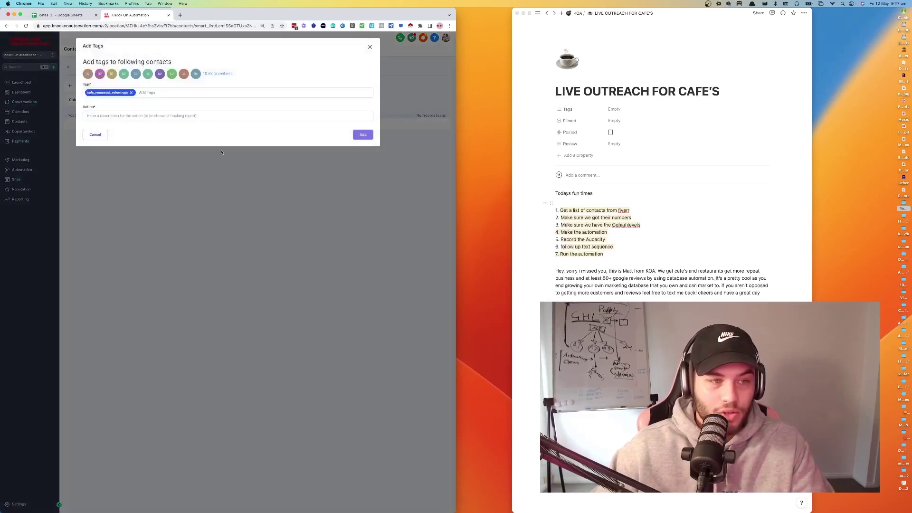
pyautogui.click(363, 135)
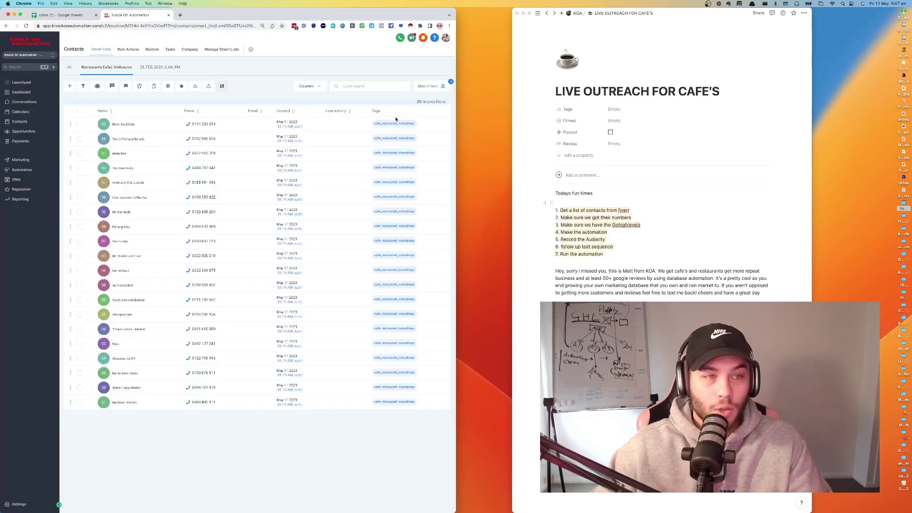
# - In the Cafe's Voice Drop Automation workflow, force all contacts waiting at the 3 Min Delay to the next step and reload the workflow
pyautogui.click(23, 170)
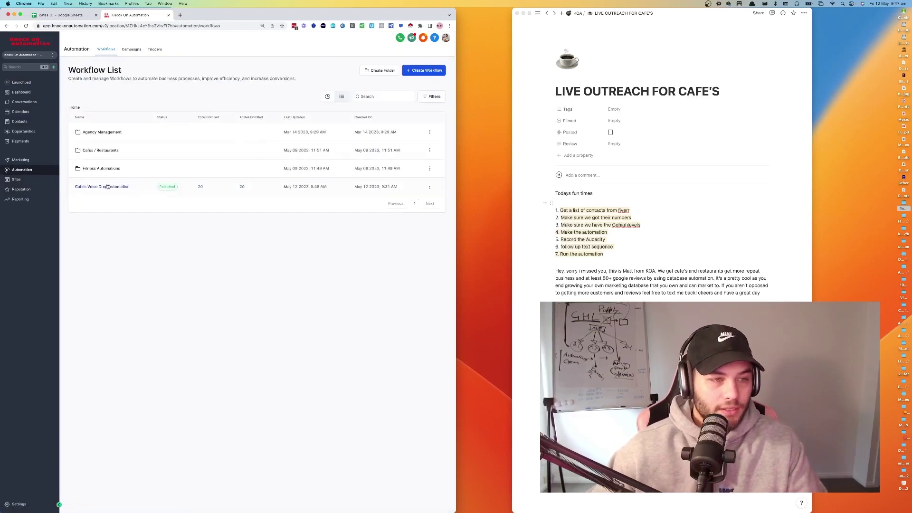
pyautogui.click(124, 187)
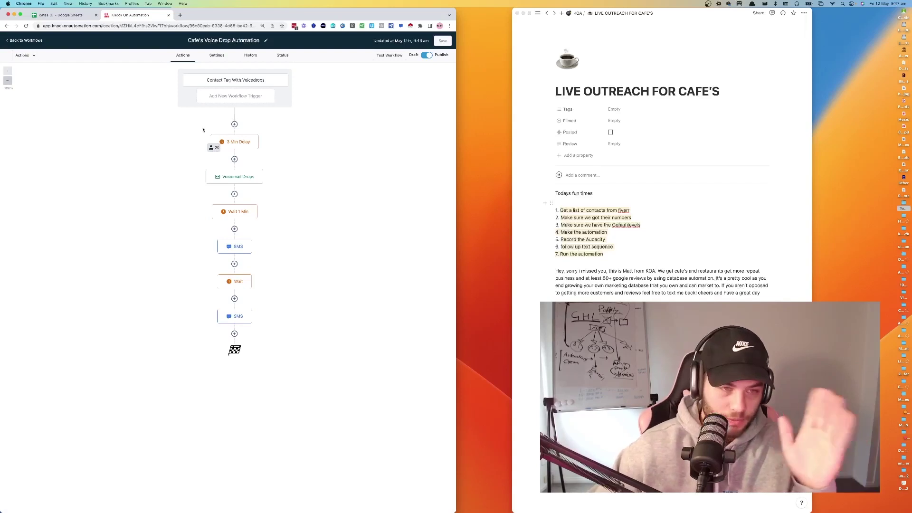
pyautogui.click(212, 149)
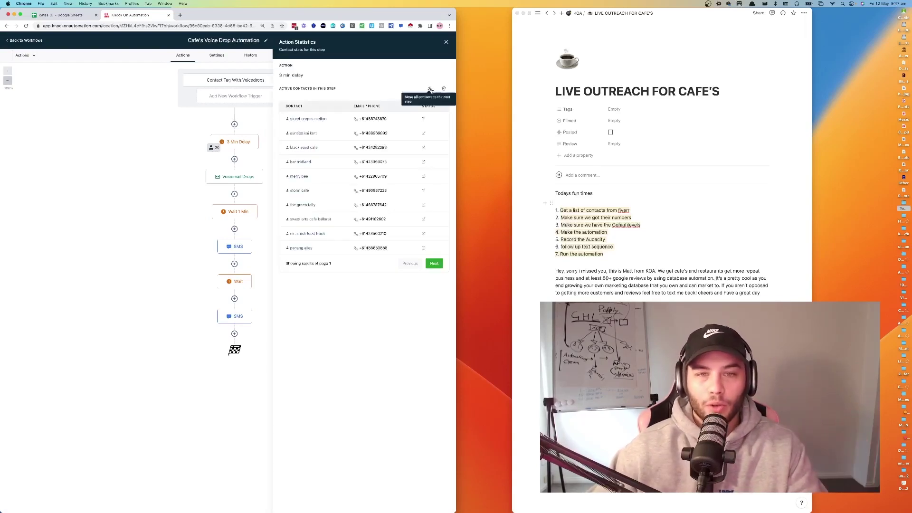
pyautogui.click(430, 89)
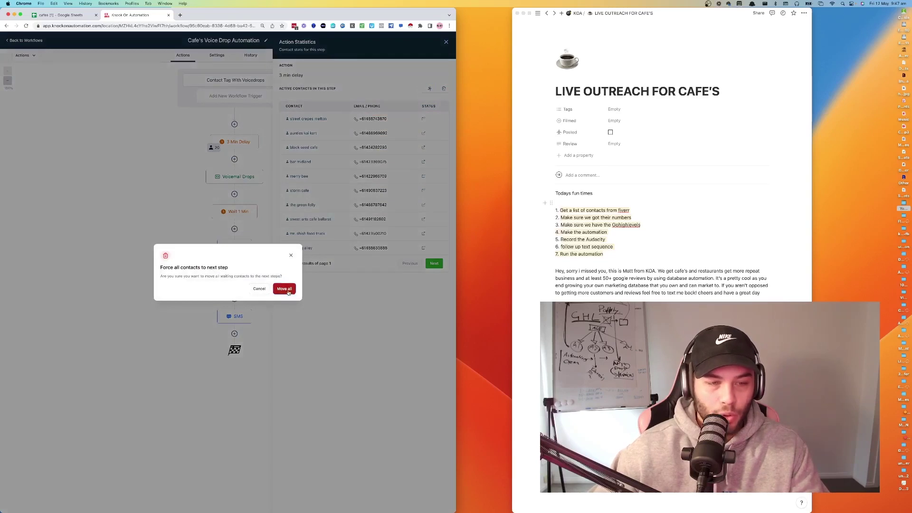
pyautogui.click(288, 291)
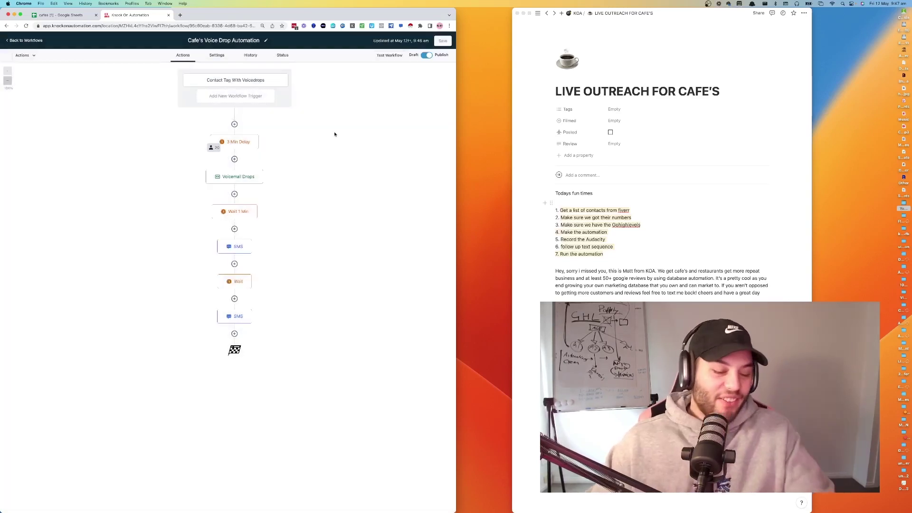
pyautogui.press('super+r')
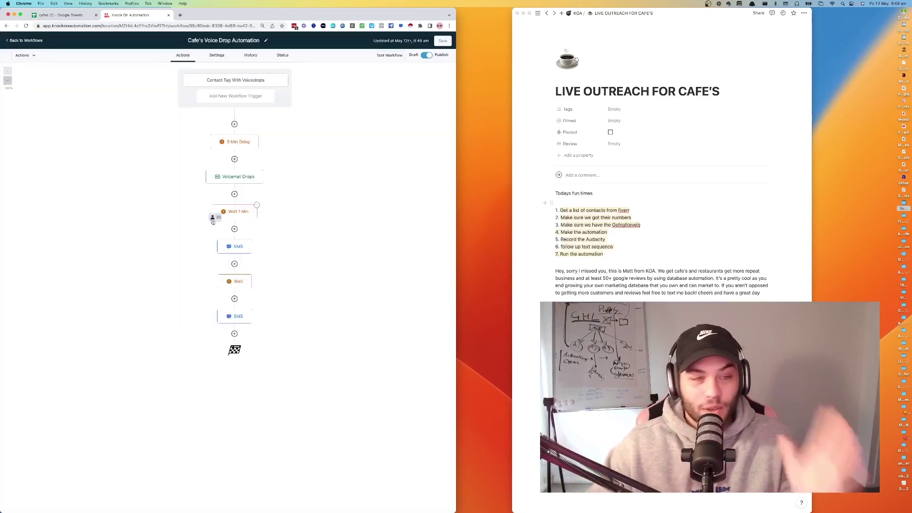
# - Check the delivered voicemails in the list of all conversations, including the second conversation, and go to the dashboard
pyautogui.click(16, 41)
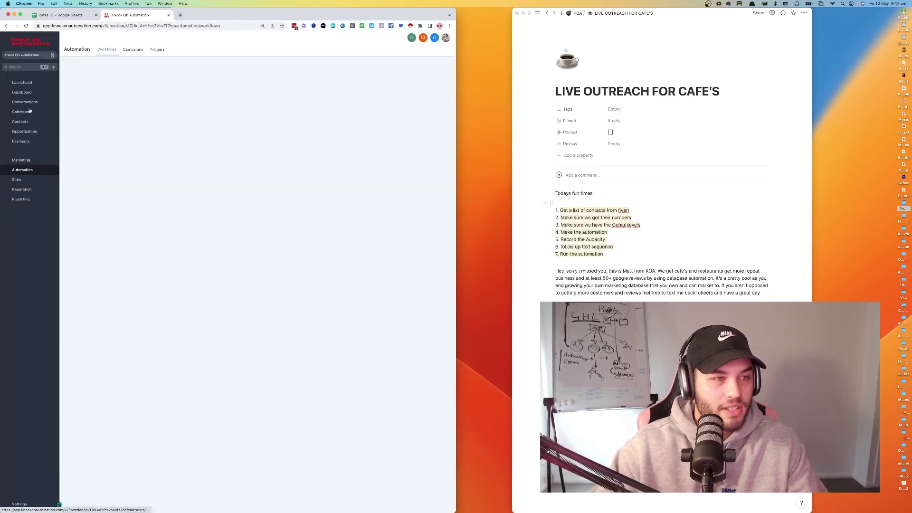
pyautogui.click(24, 102)
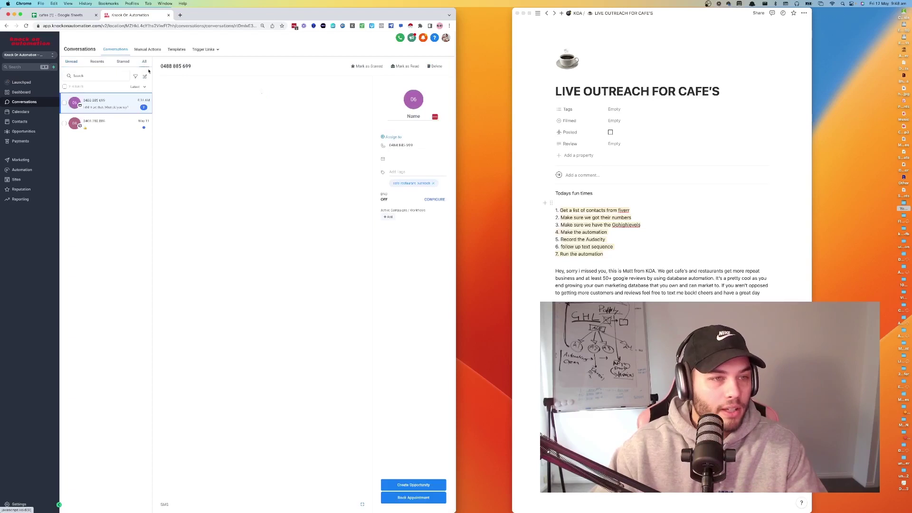
pyautogui.click(144, 62)
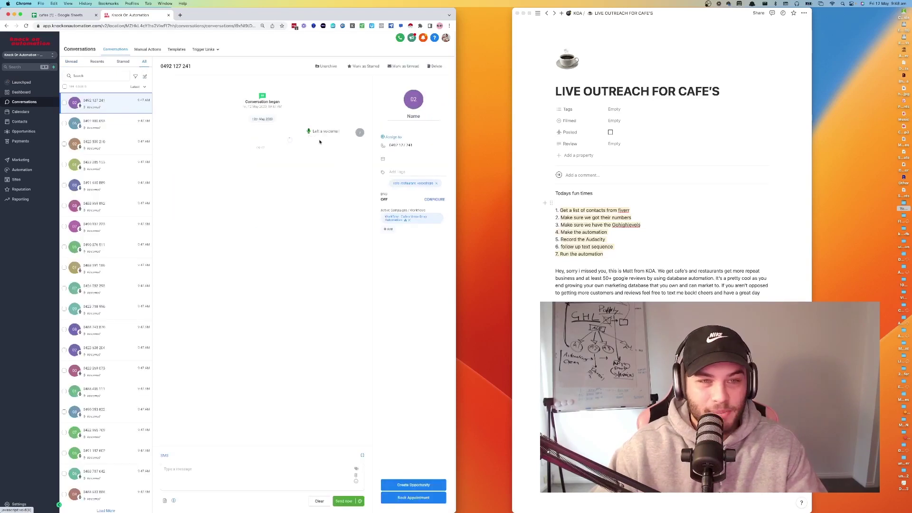
pyautogui.click(115, 132)
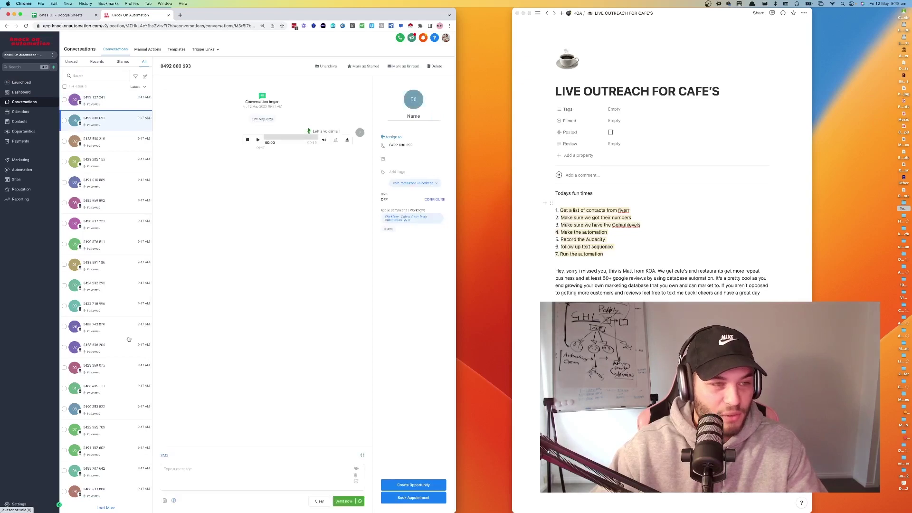
pyautogui.click(21, 92)
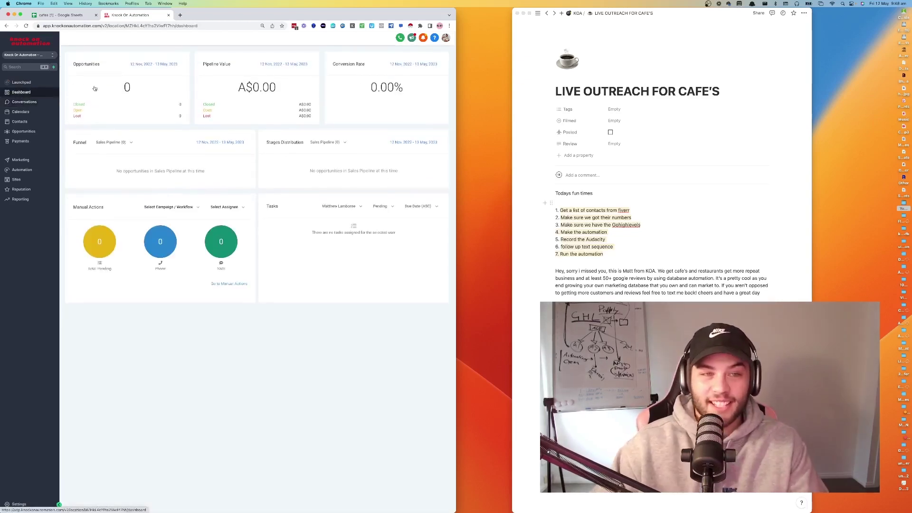